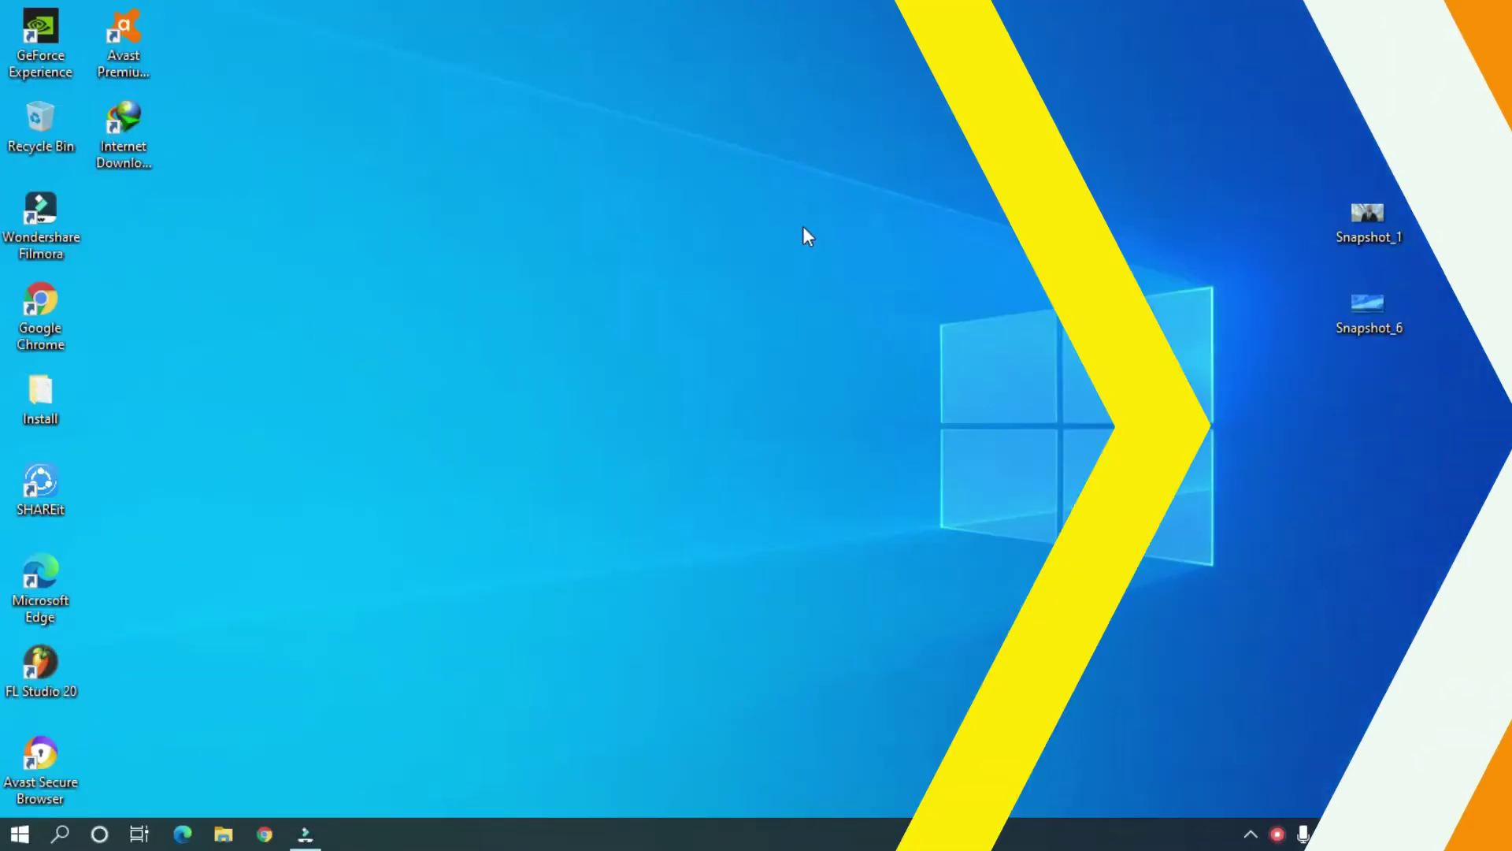
- Place the production ID-4961795 clip on the video track
left_click(307, 827)
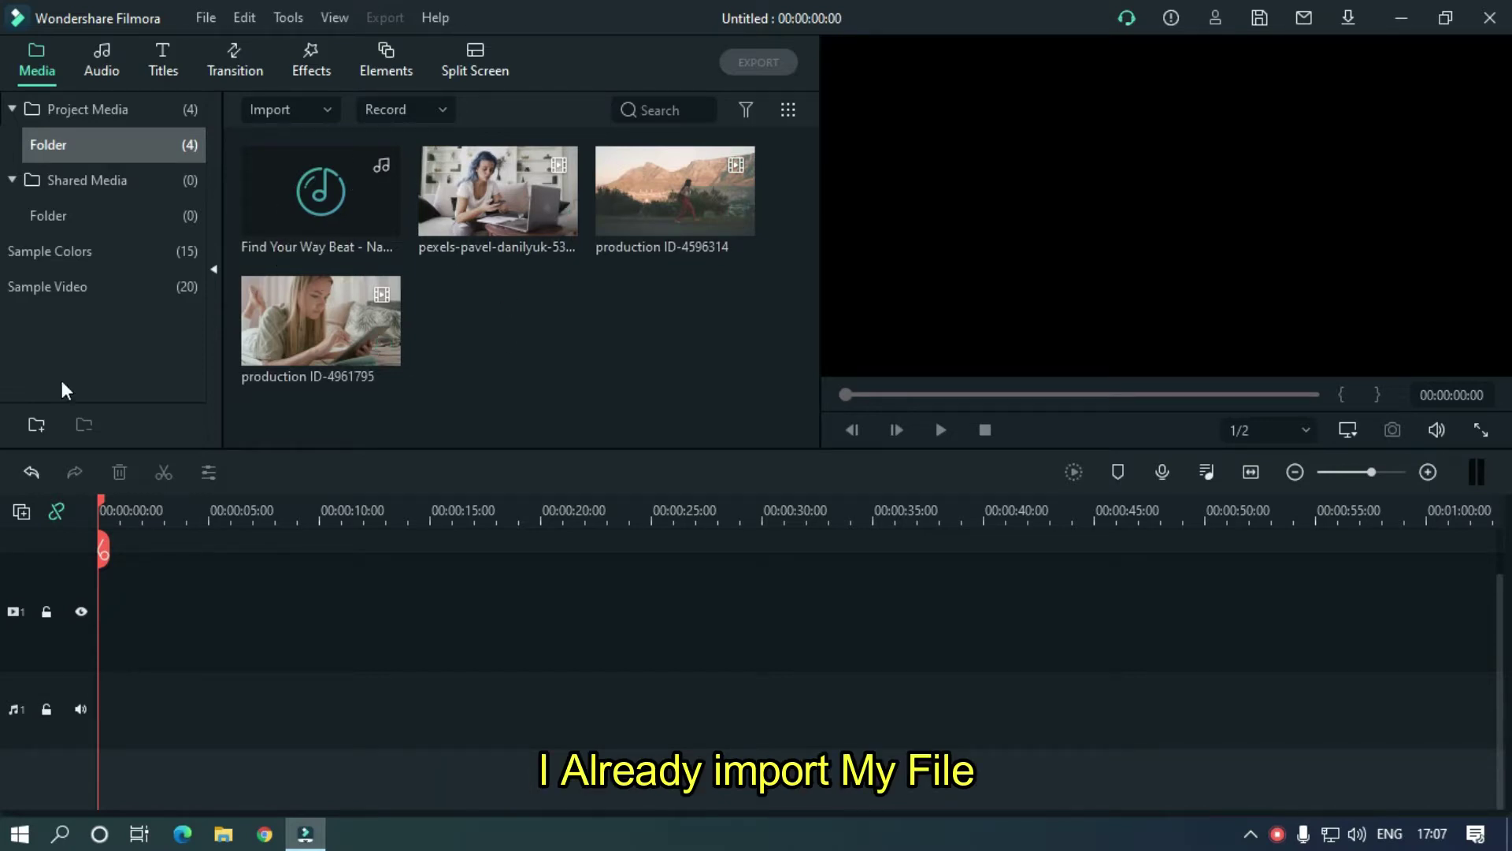
left_click_drag(307, 329, 94, 686)
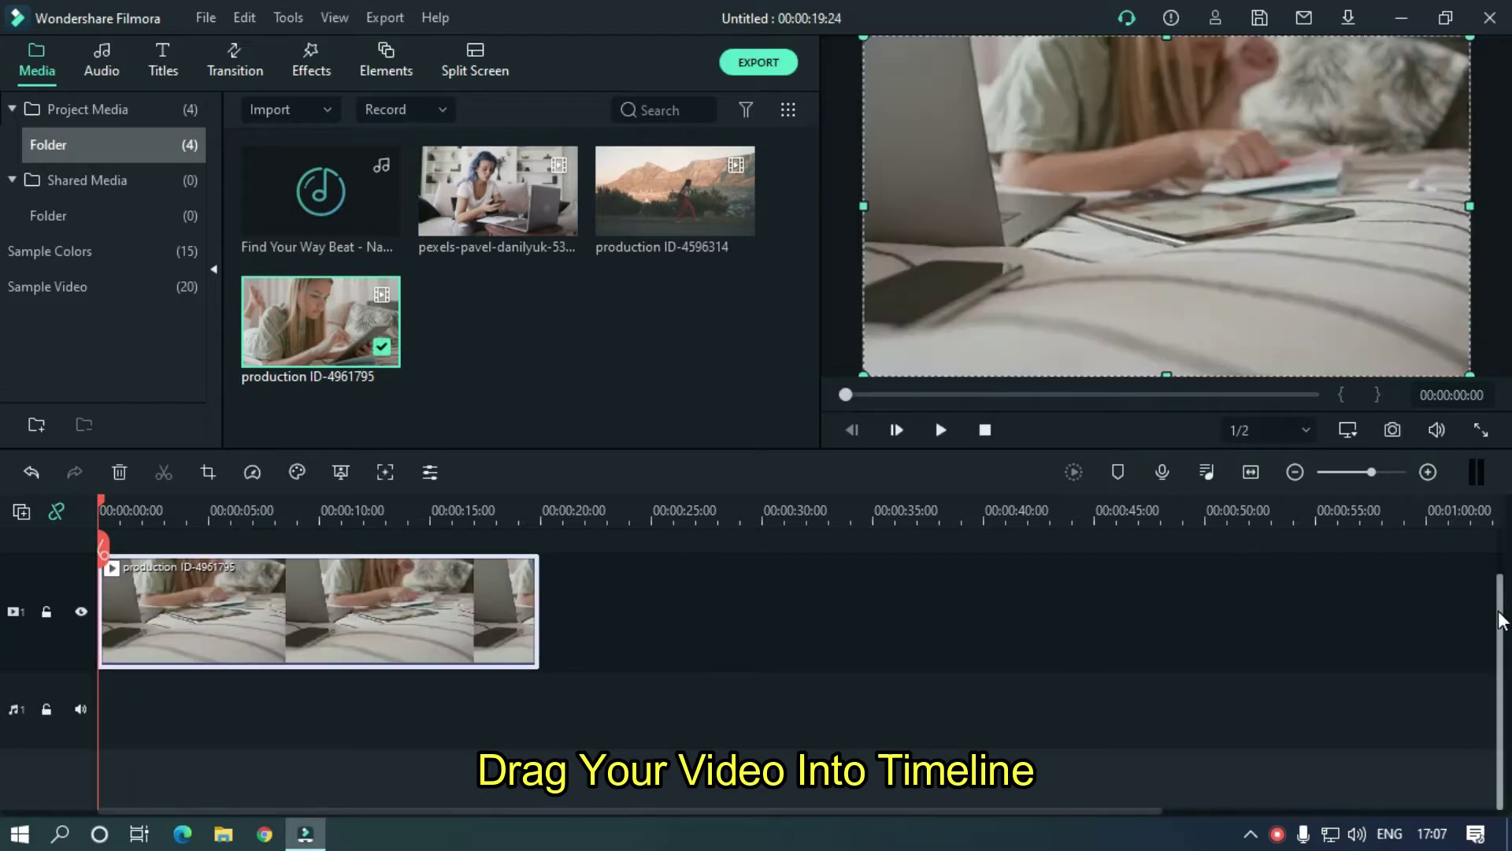
left_click_drag(1500, 620, 1495, 540)
left_click_drag(257, 512, 278, 529)
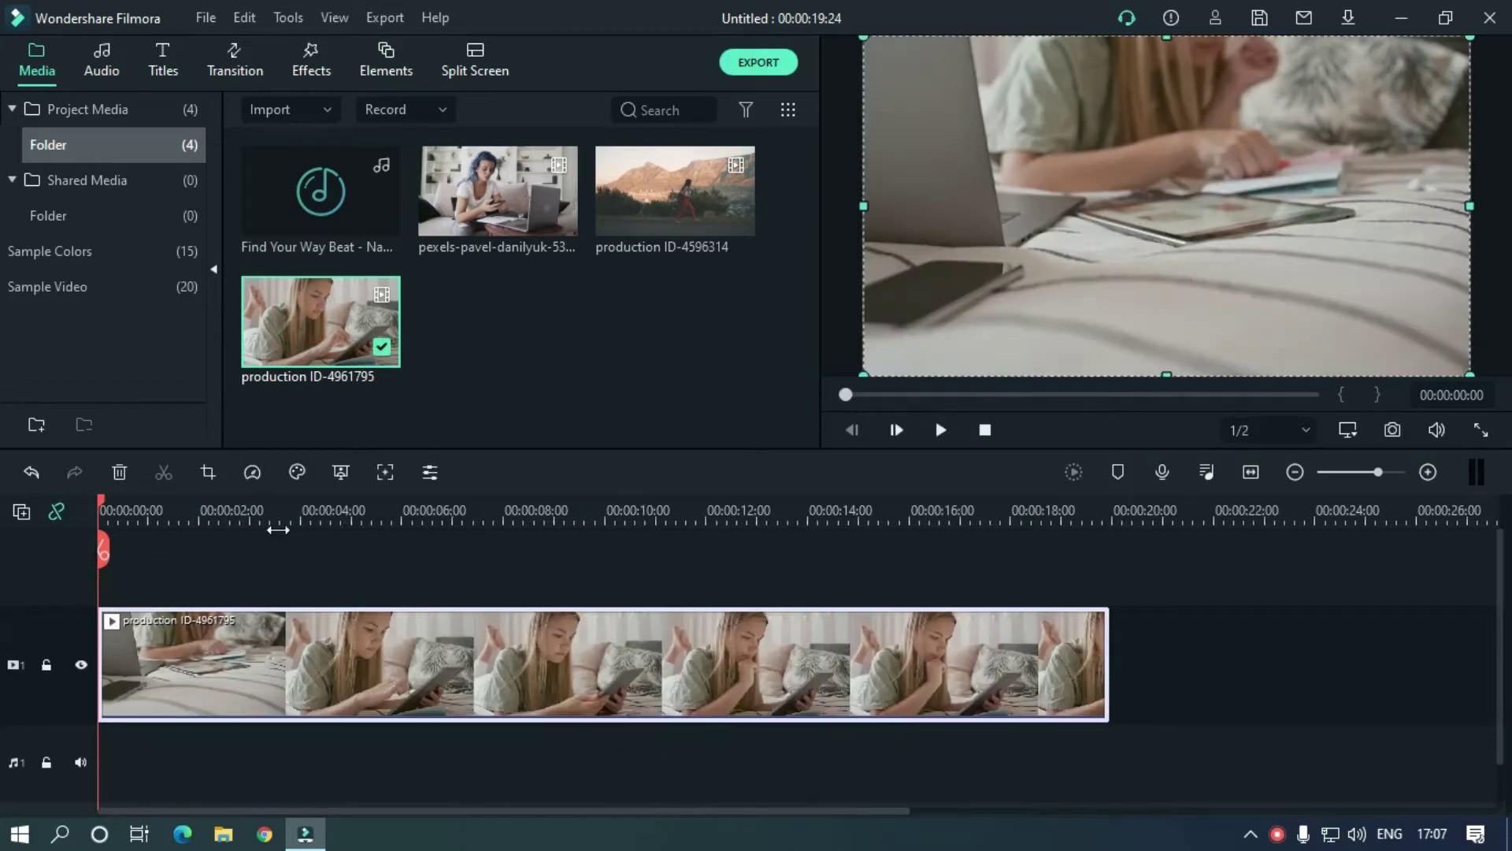
- Add a Default Title on a track above the clip, starting at two seconds
left_click(167, 73)
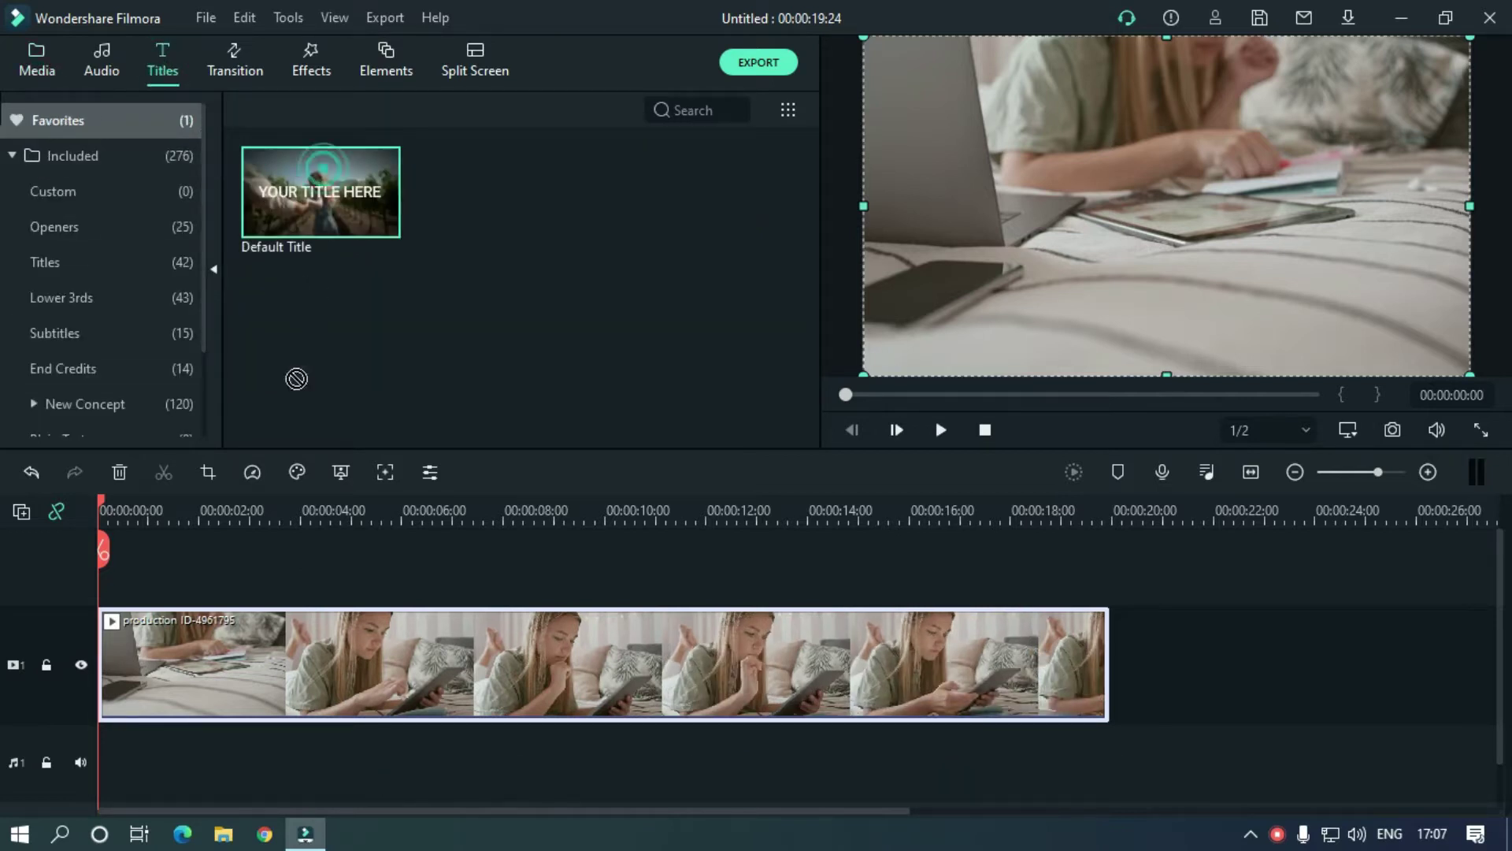
left_click_drag(322, 185, 319, 641)
left_click(224, 518)
left_click_drag(226, 520, 198, 520)
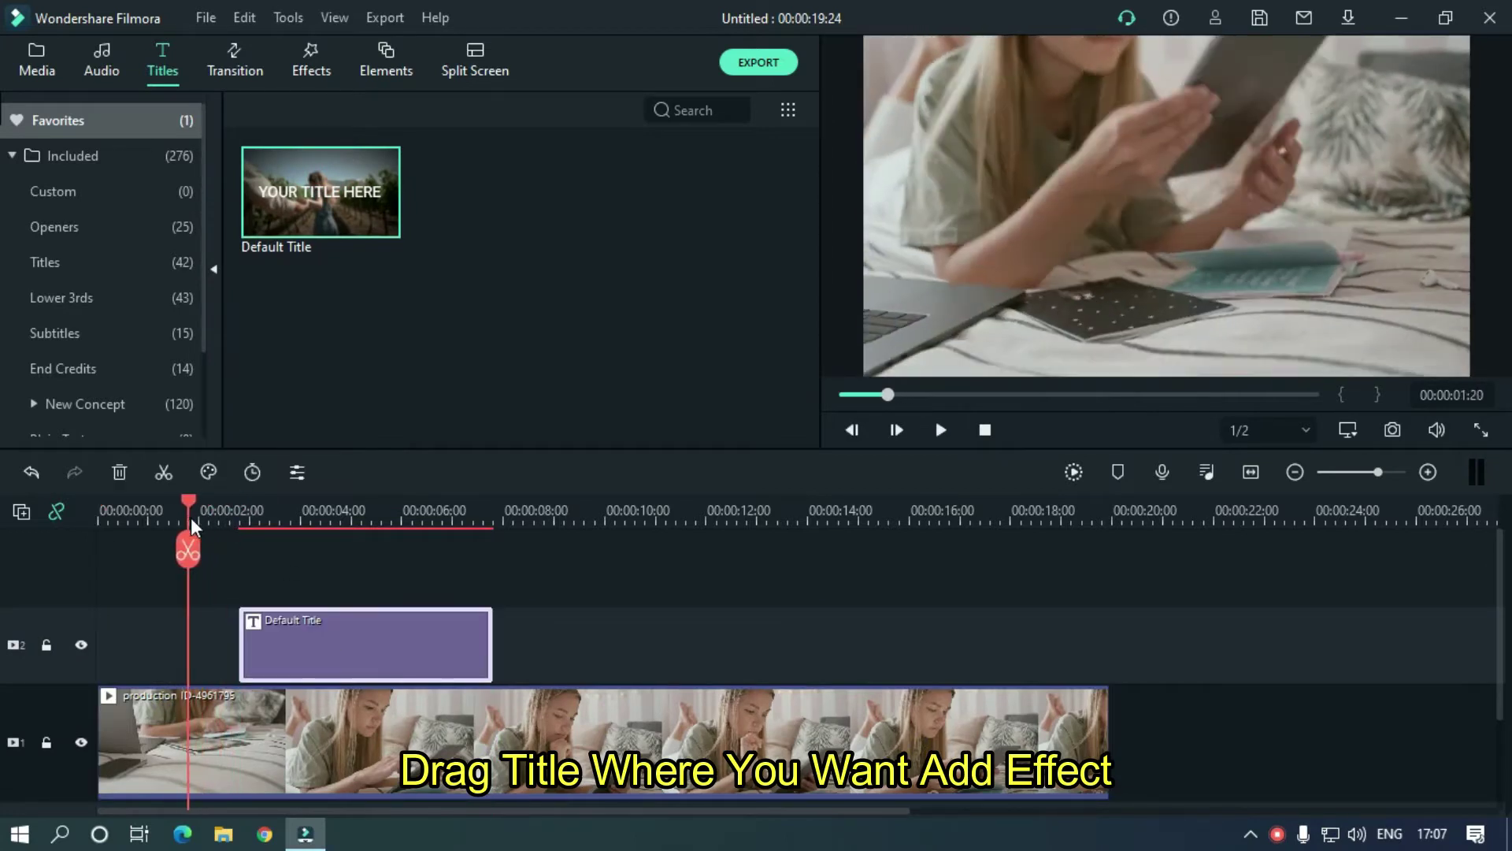
left_click_drag(280, 665, 242, 665)
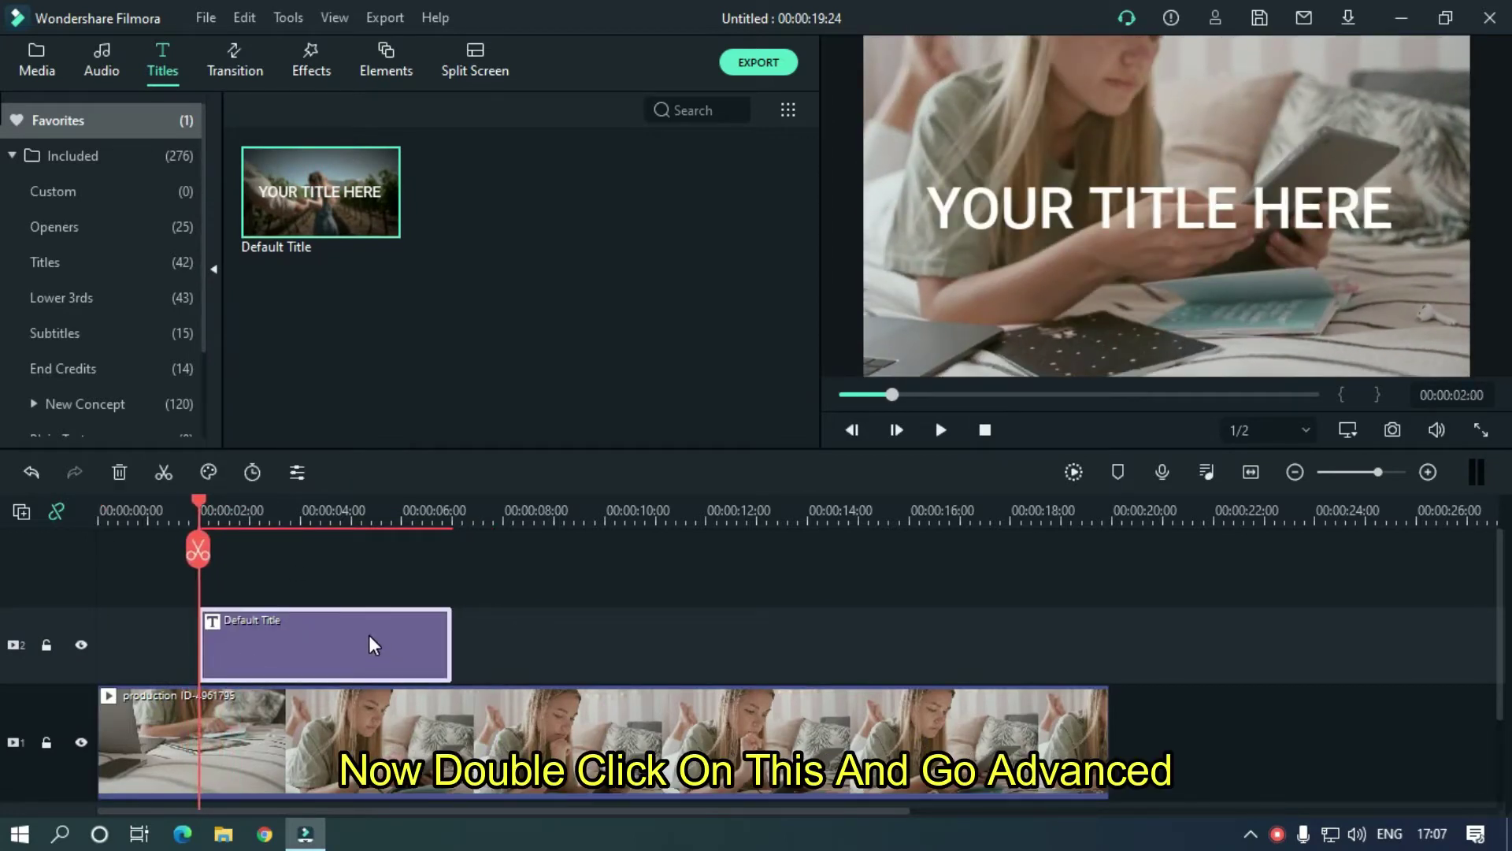
- In the advanced title editor, replace the default text box with a callout bubble shape
double_click(375, 645)
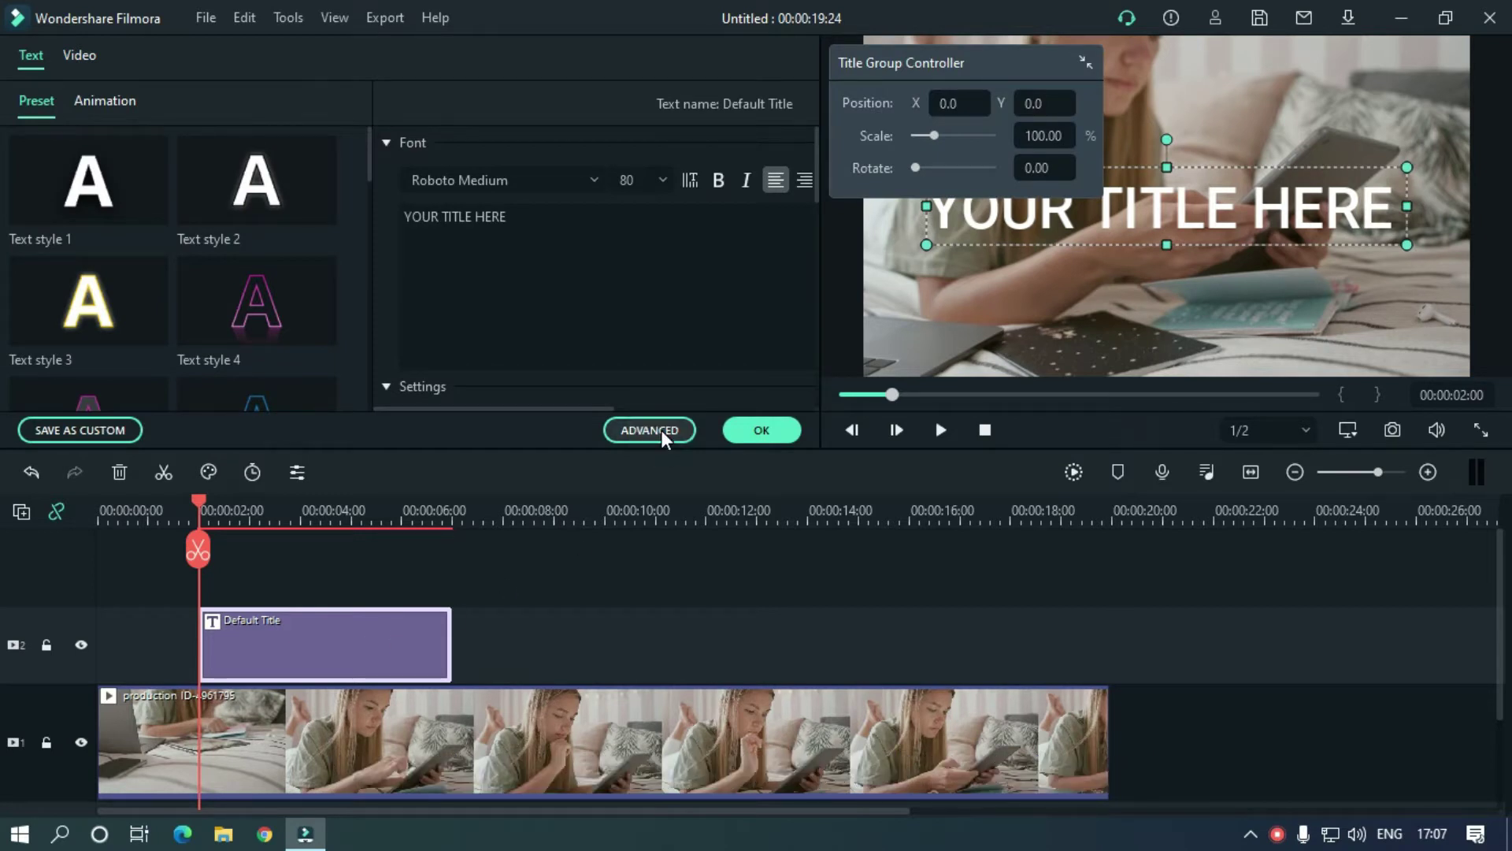
left_click(649, 430)
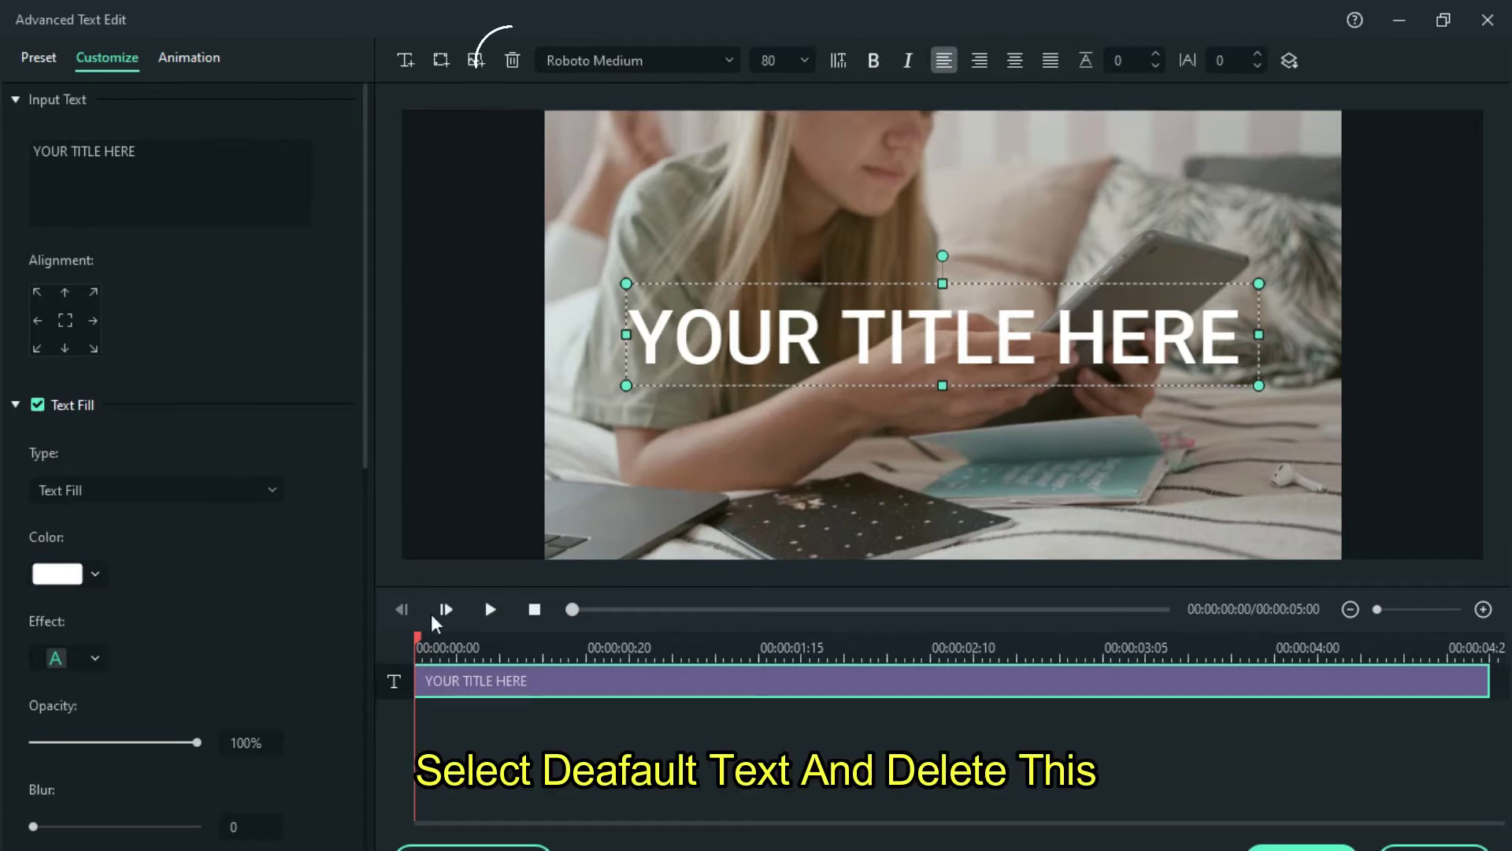
left_click(513, 63)
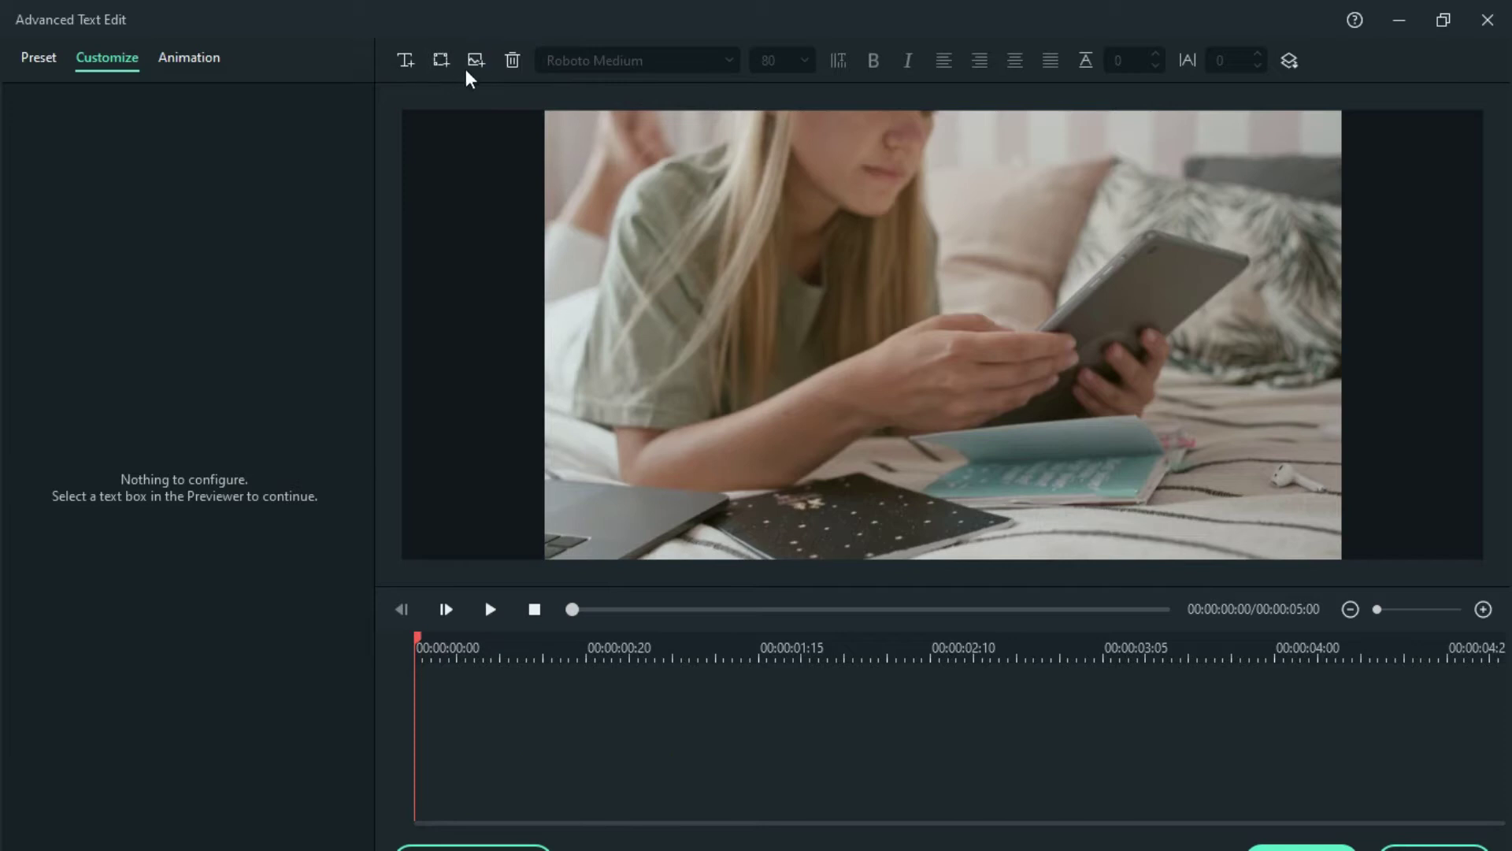
left_click(441, 61)
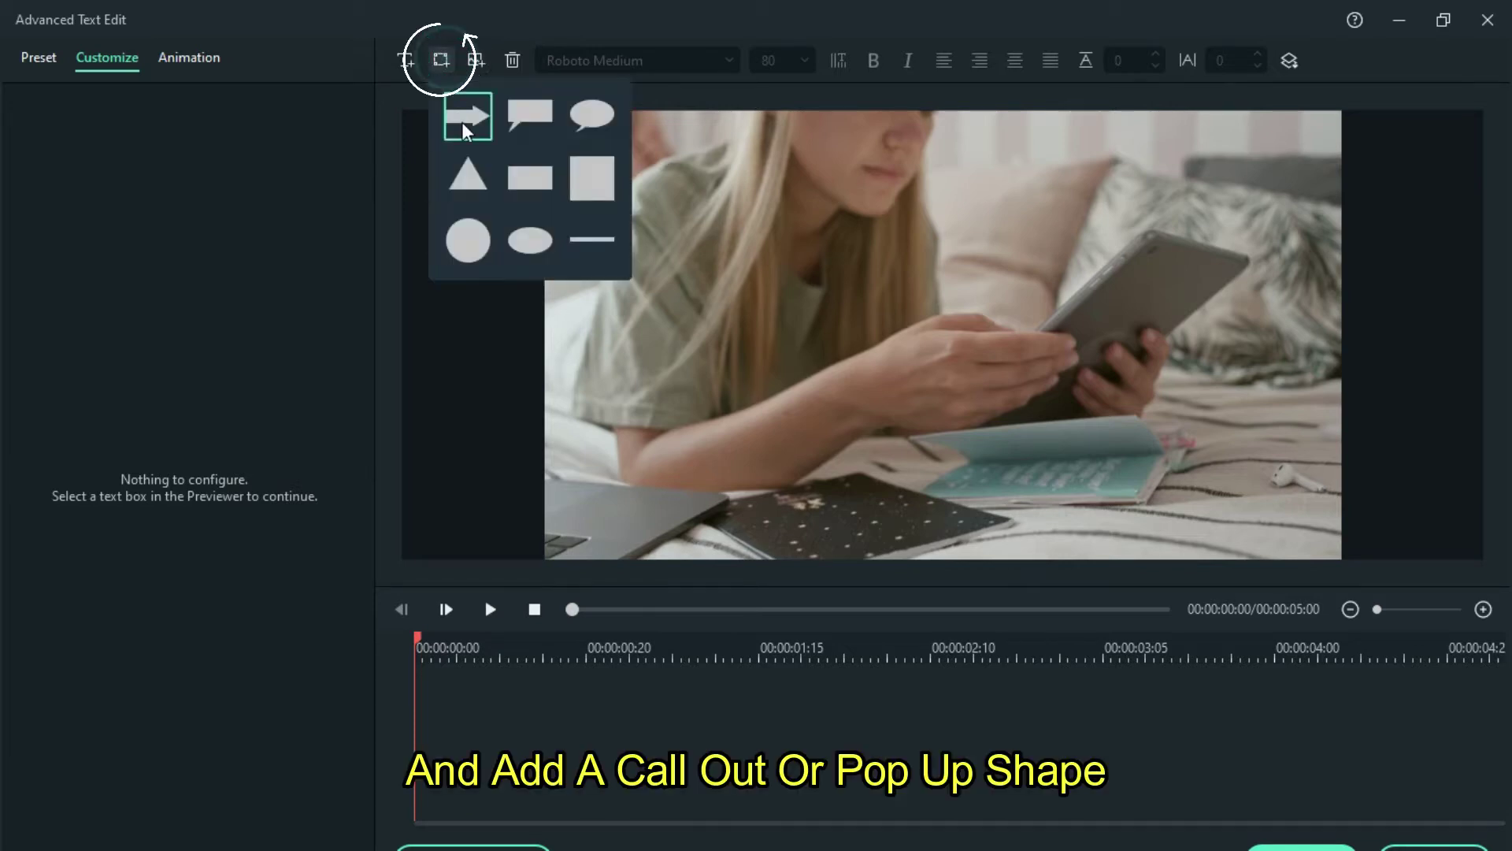
left_click(530, 117)
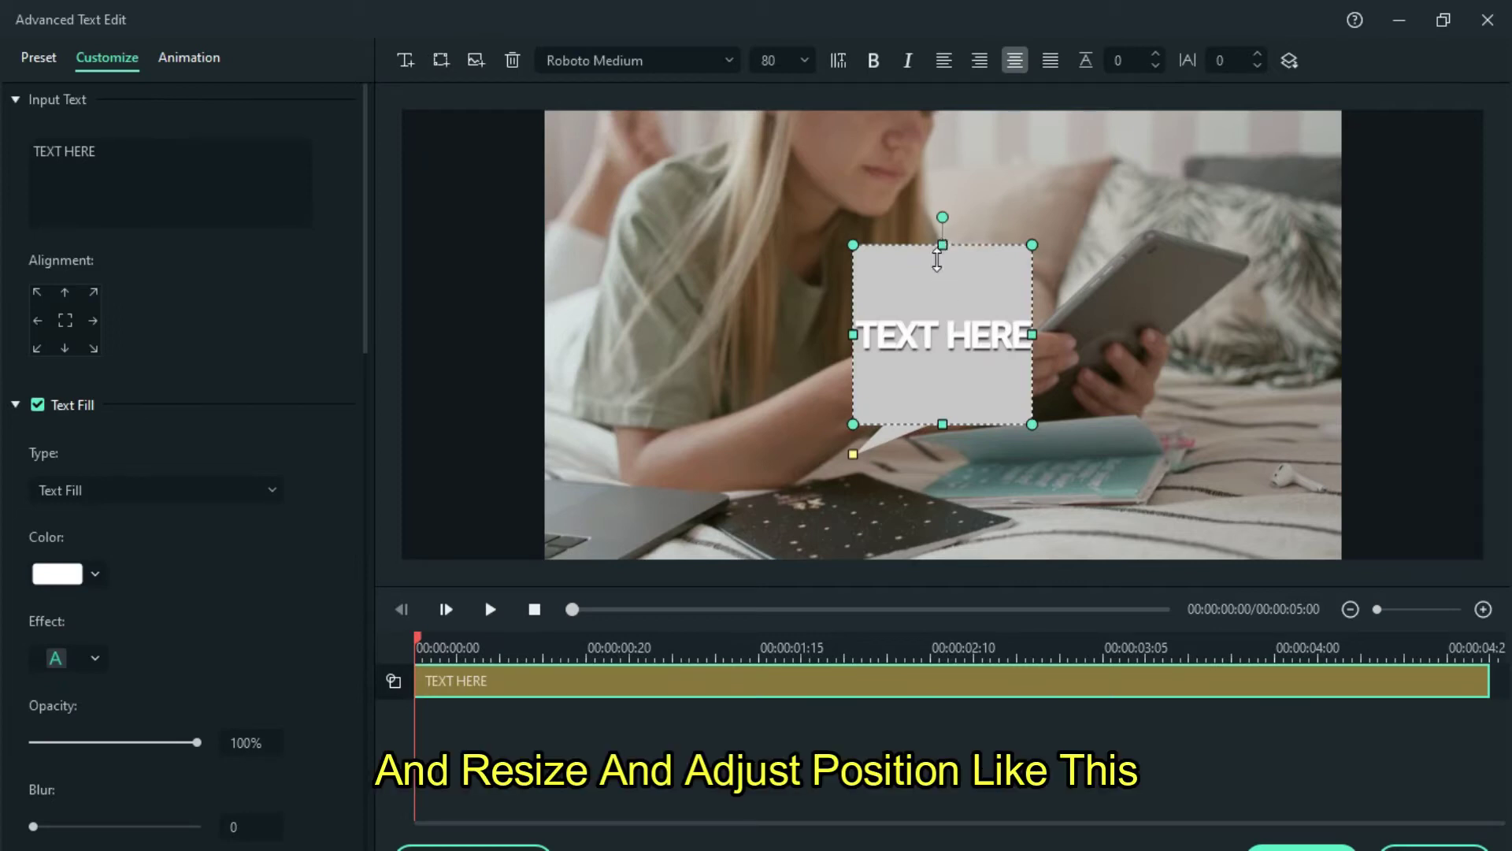
- Resize the bubble, extend its tail, and delete its TEXT HERE placeholder
mouse_move(937, 259)
left_mouse_down()
mouse_move(938, 378)
mouse_move(642, 287)
left_mouse_up()
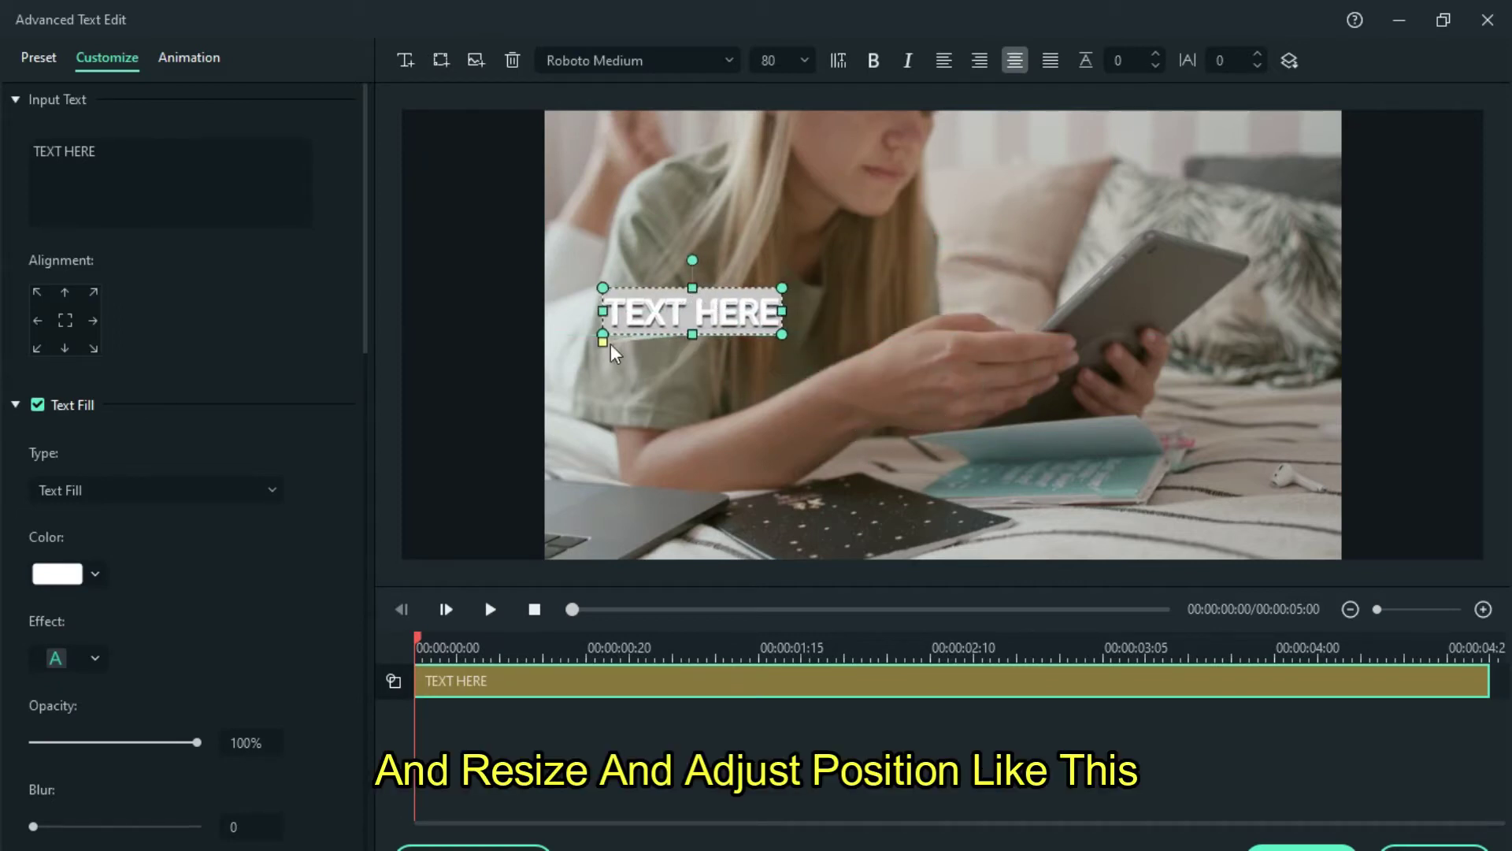
left_click_drag(800, 370, 857, 323)
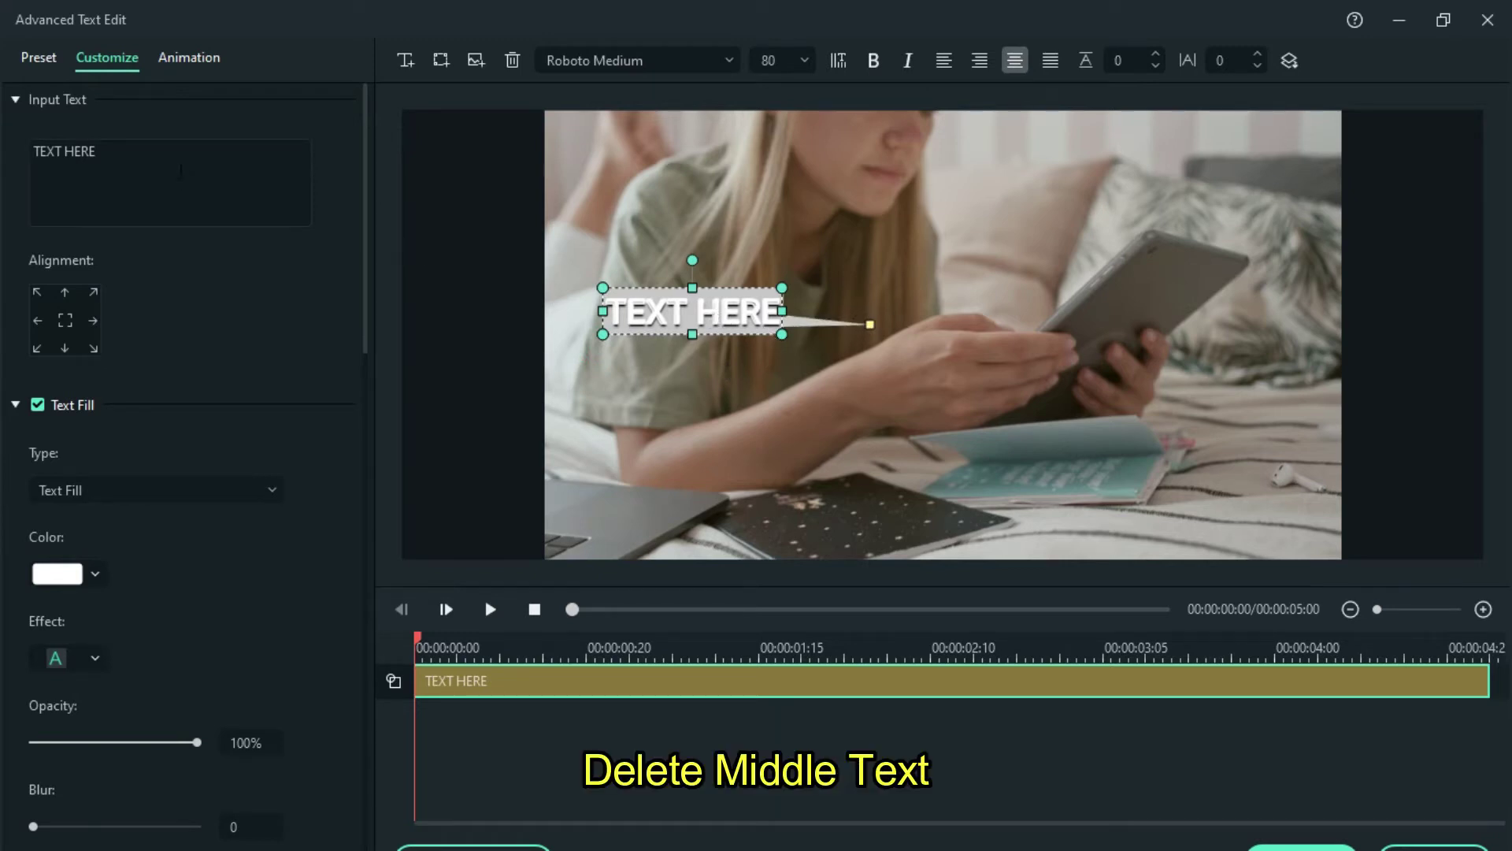
left_click_drag(176, 167, 25, 152)
key("Delete")
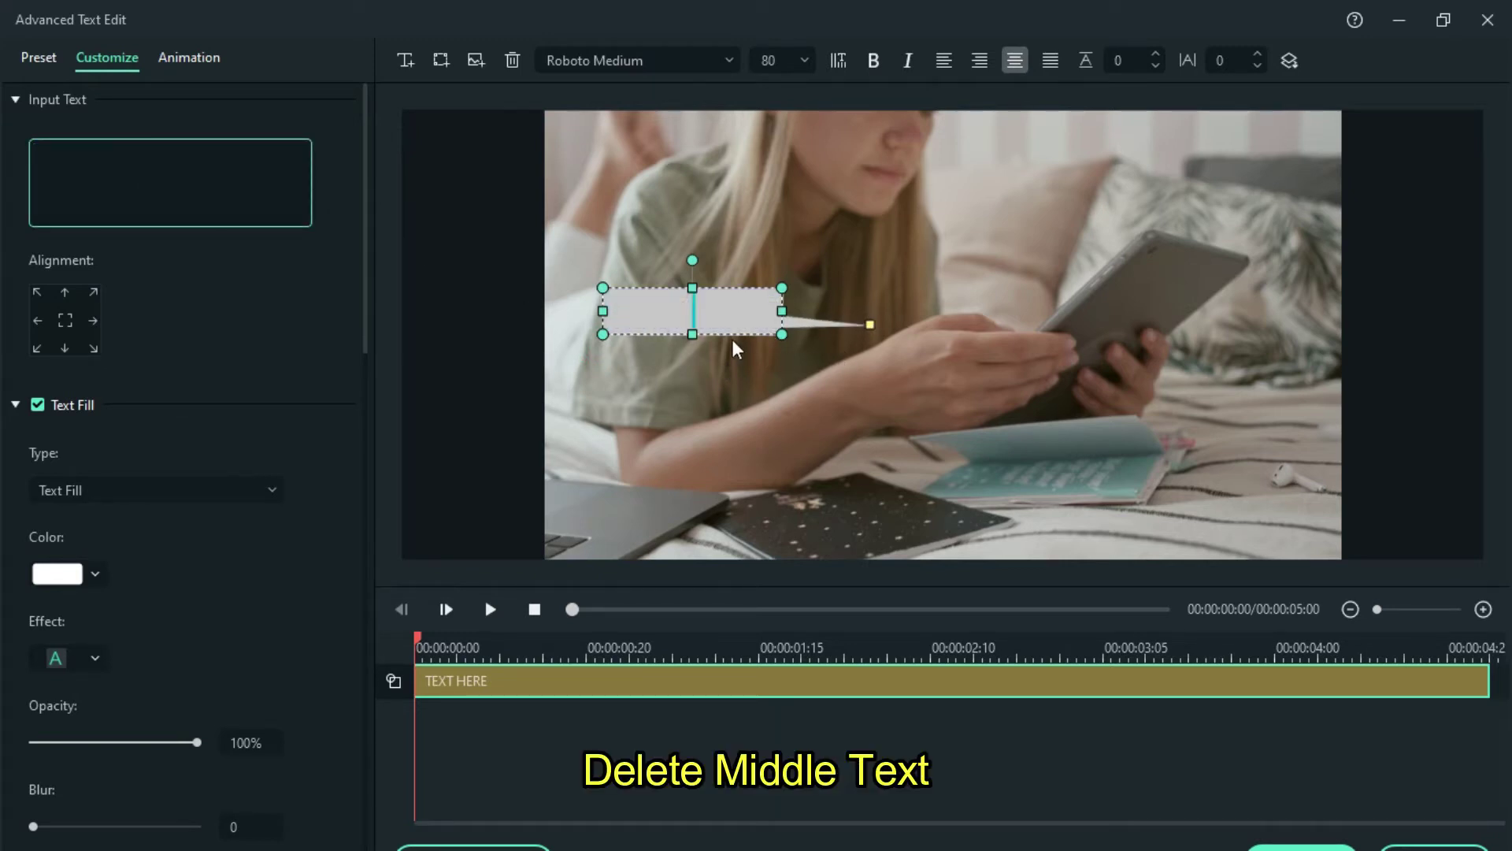
left_click(775, 334)
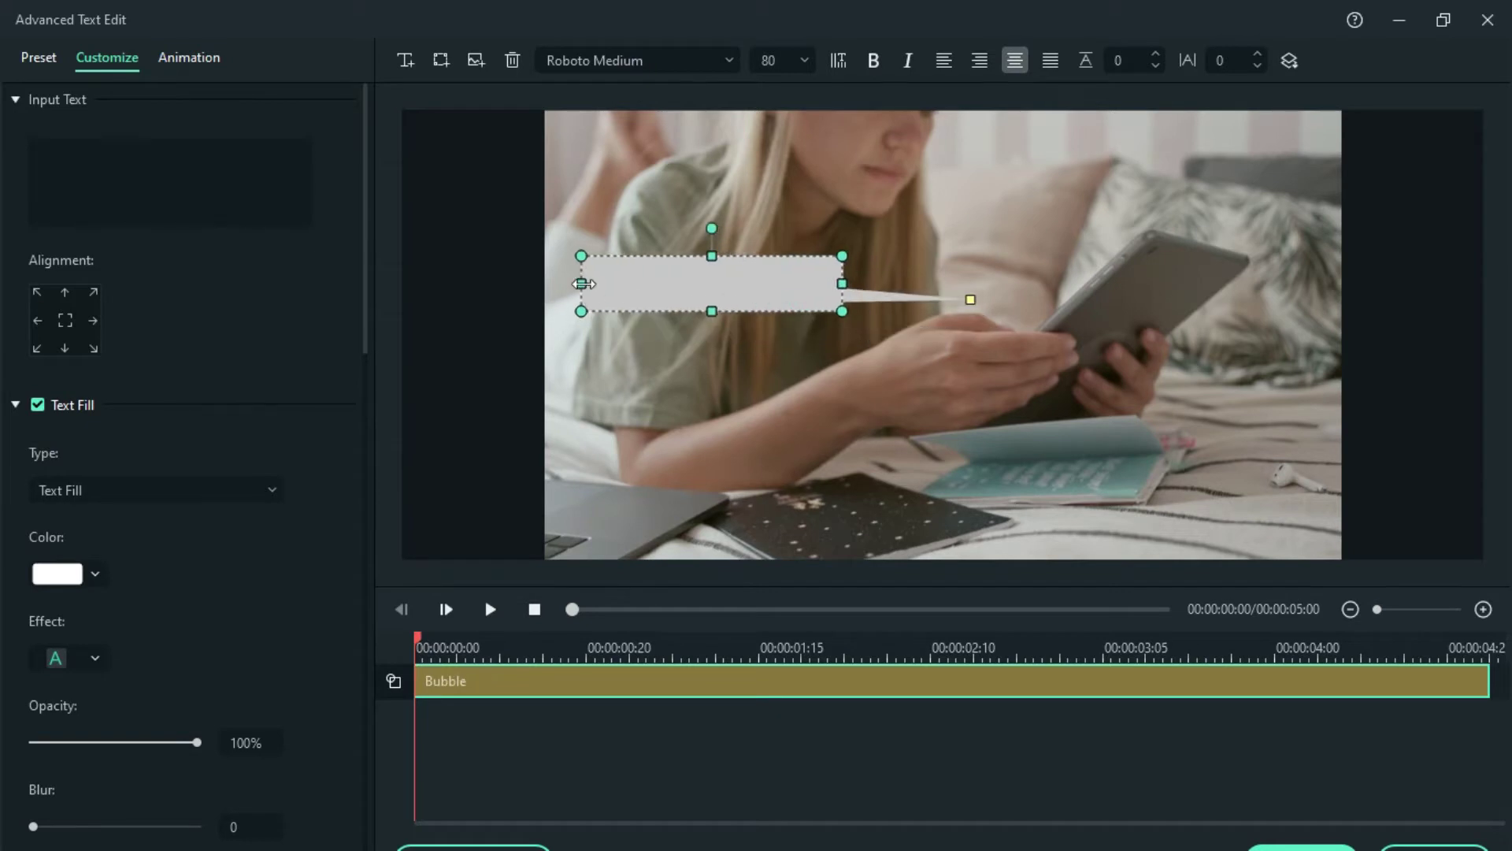
- Widen and raise the bubble so its tail points at the tablet
left_click_drag(582, 283, 563, 284)
left_click(1067, 290)
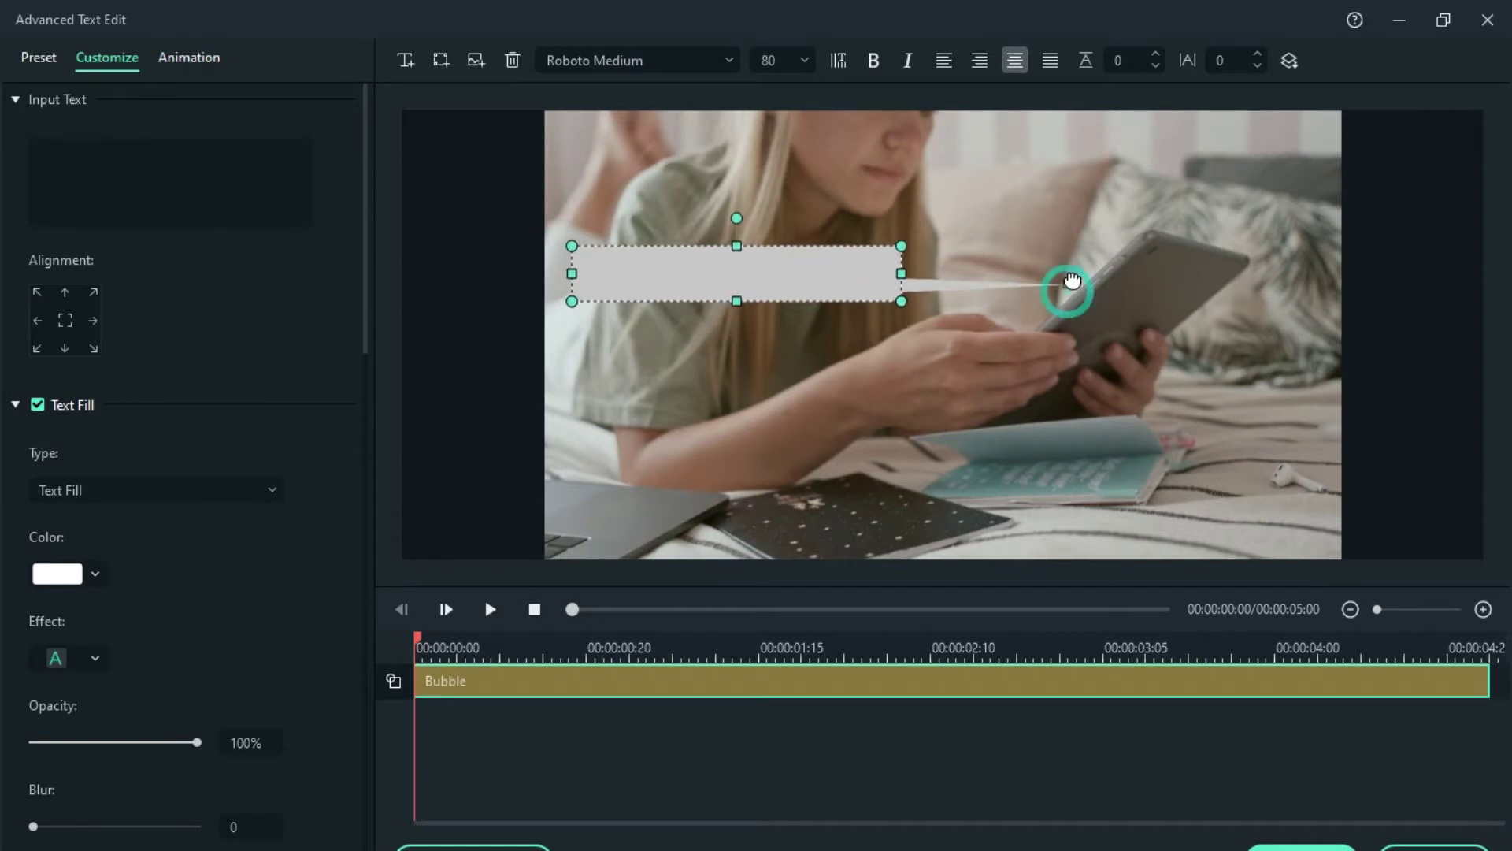
left_click_drag(1071, 281, 1041, 290)
left_click_drag(807, 282, 805, 266)
left_click(1047, 280)
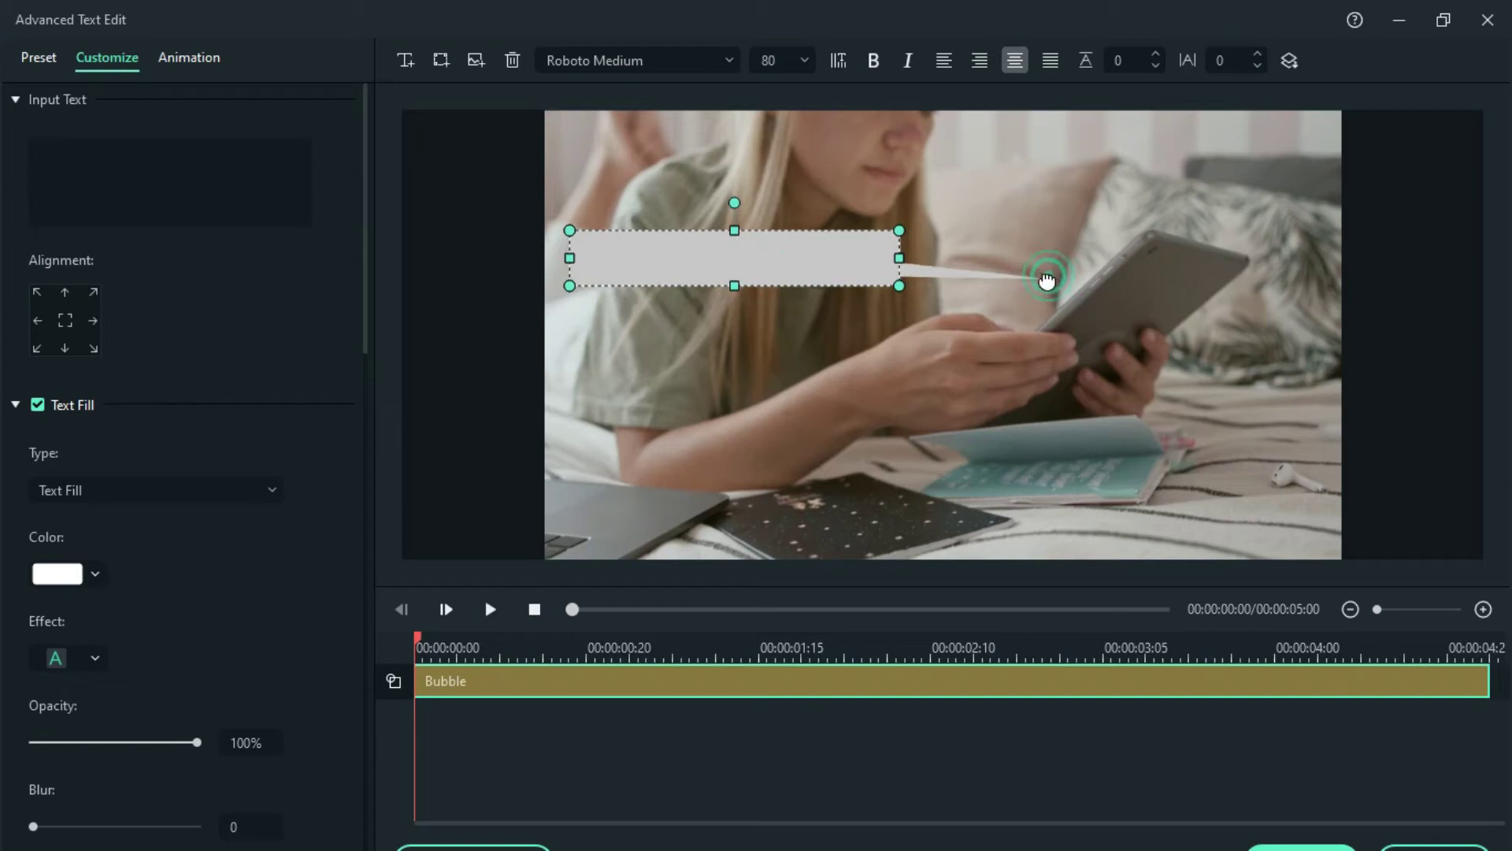
- Set Shape Fill and Shape Border to black with 50% fill opacity
scroll(114, 212, "down", 3)
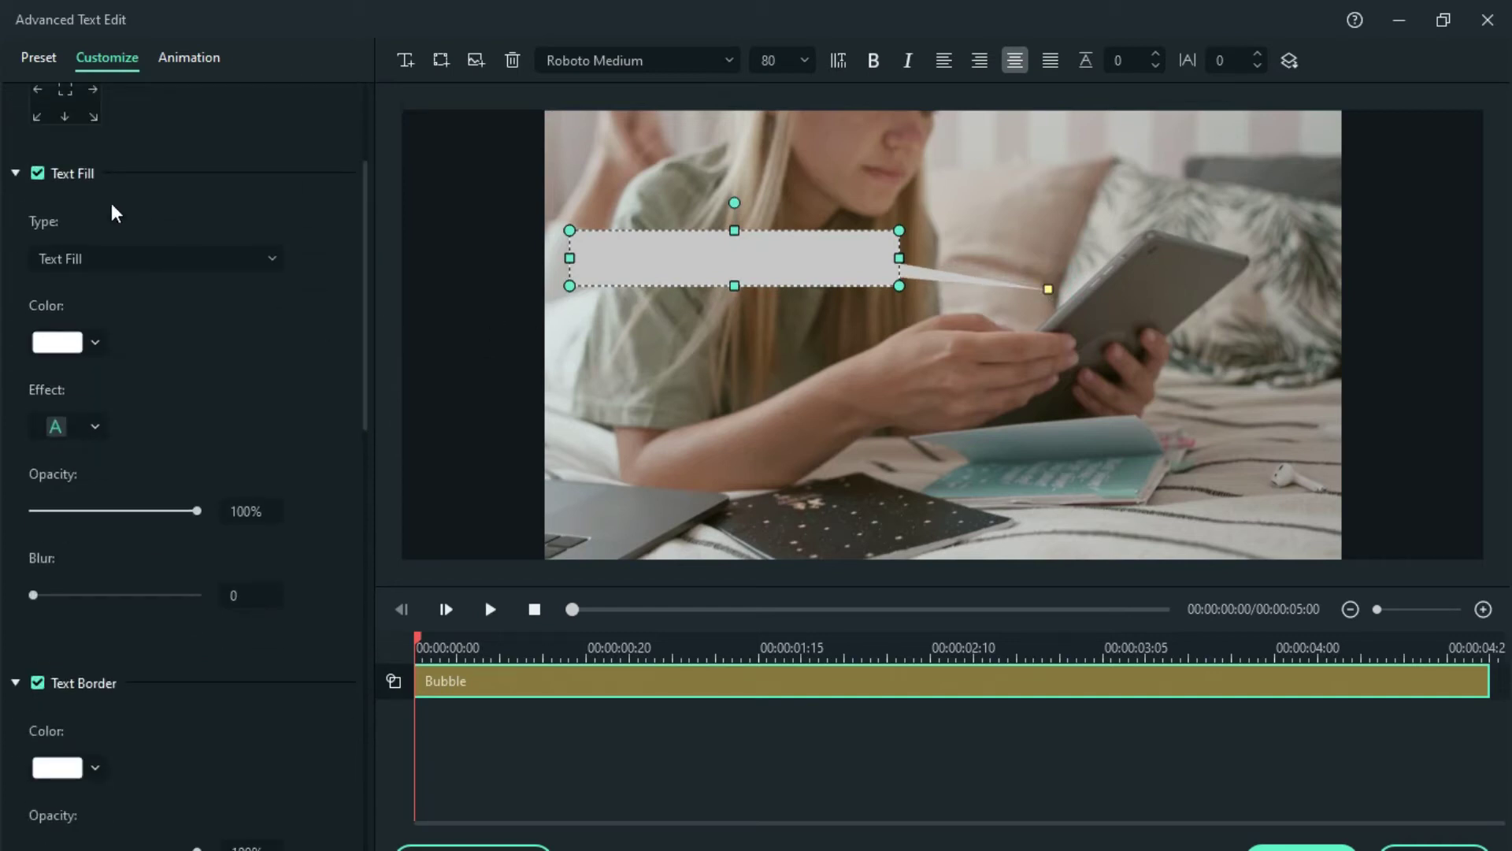
left_click(19, 175)
left_click(17, 174)
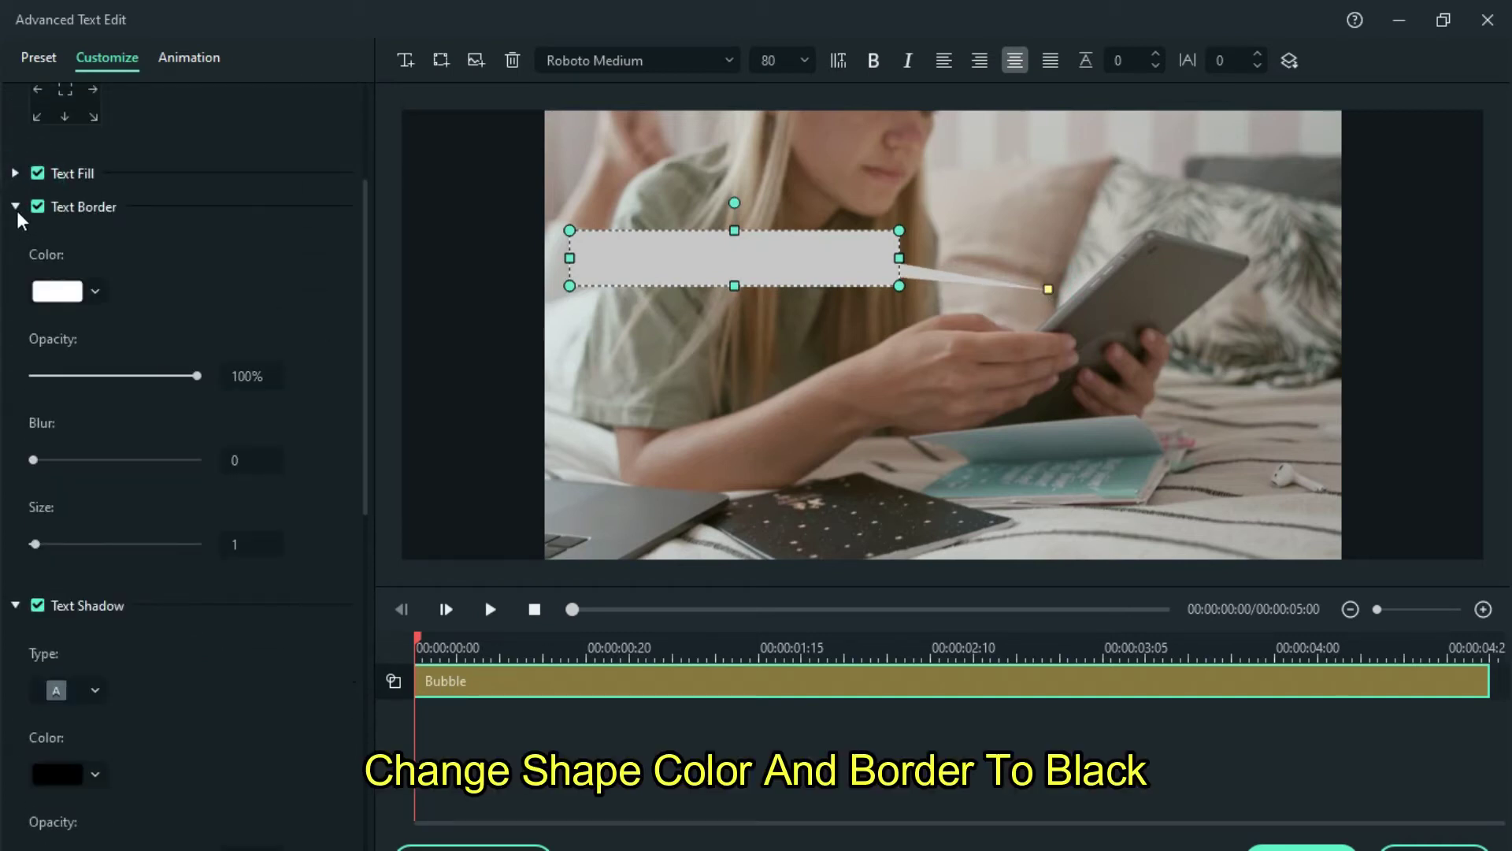
left_click(16, 207)
left_click(15, 241)
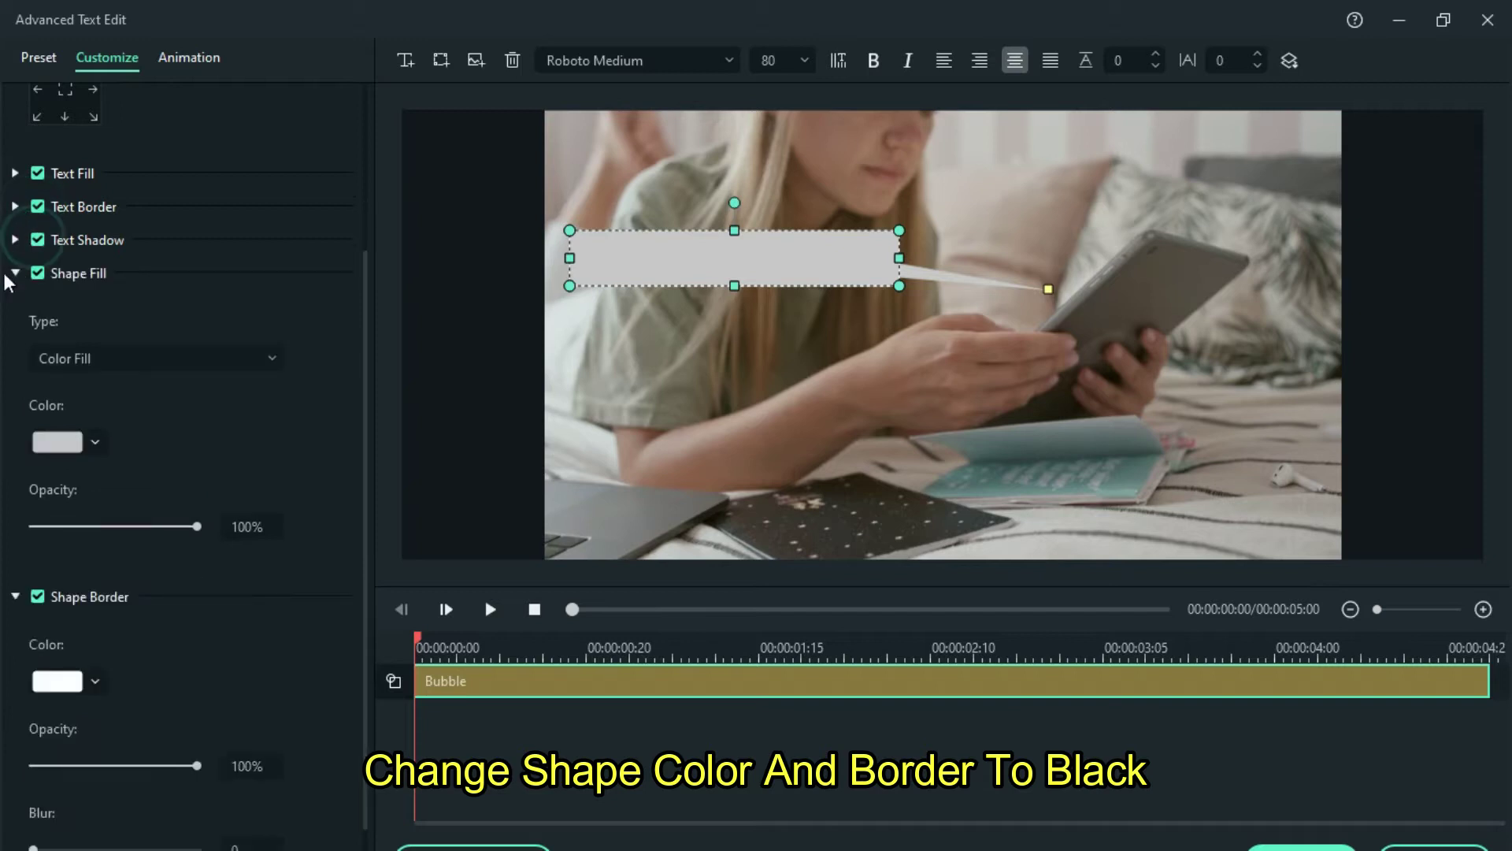
left_click(77, 444)
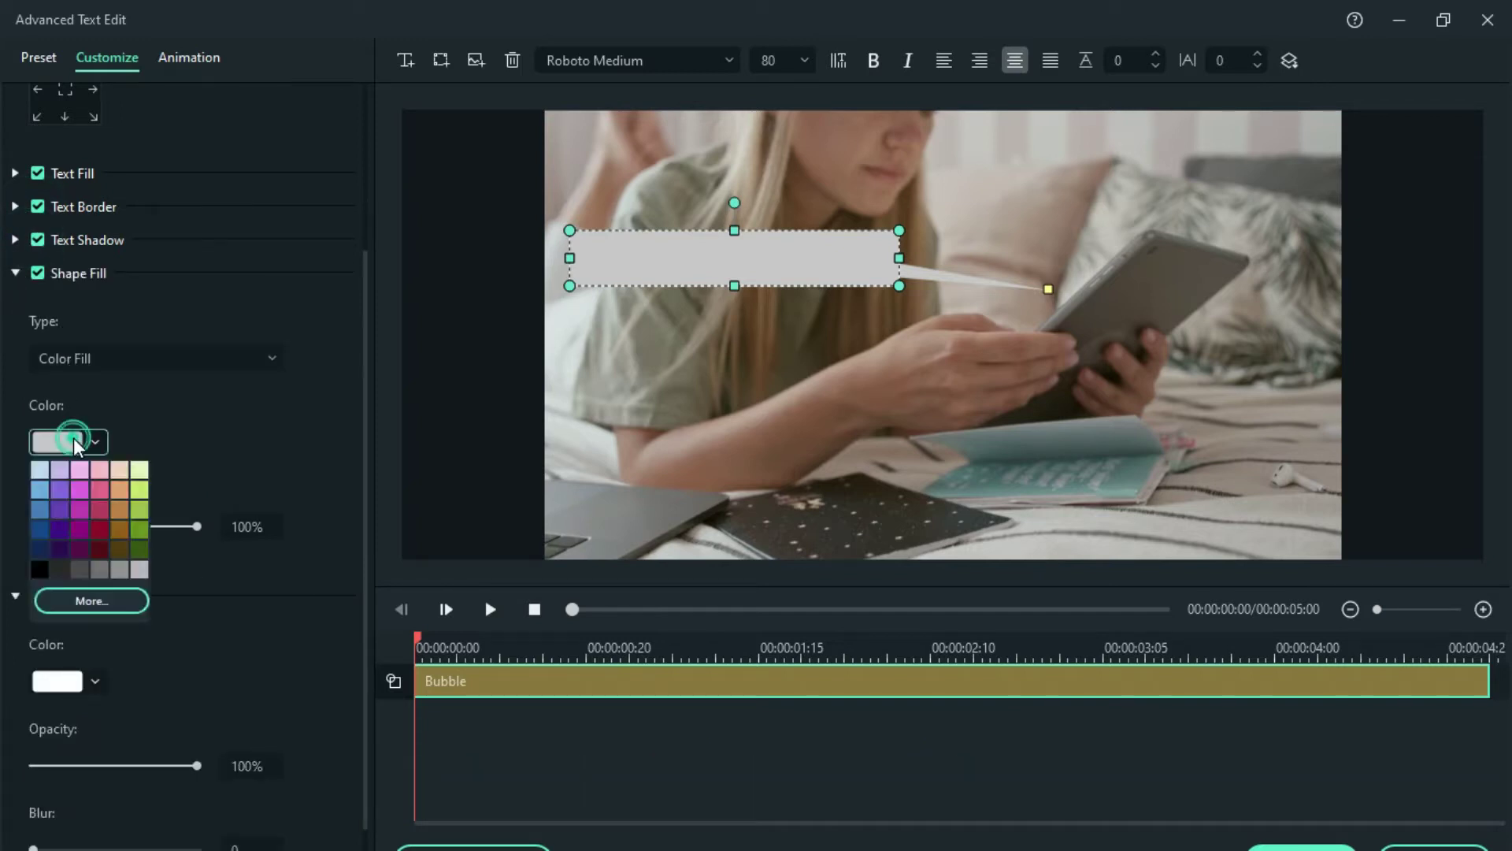
left_click(43, 571)
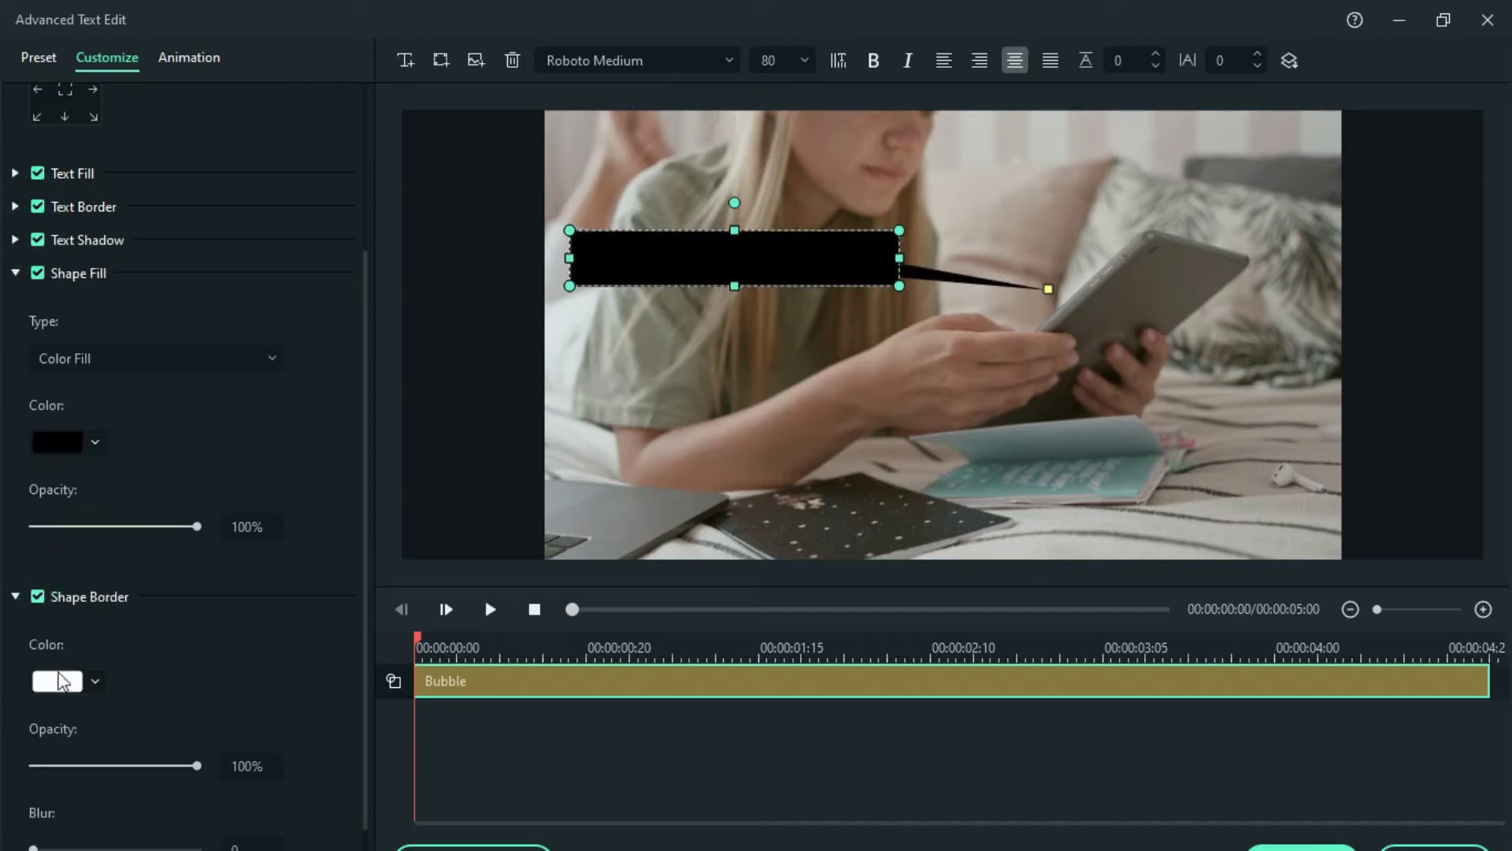
left_click(62, 682)
left_click(42, 812)
type("50")
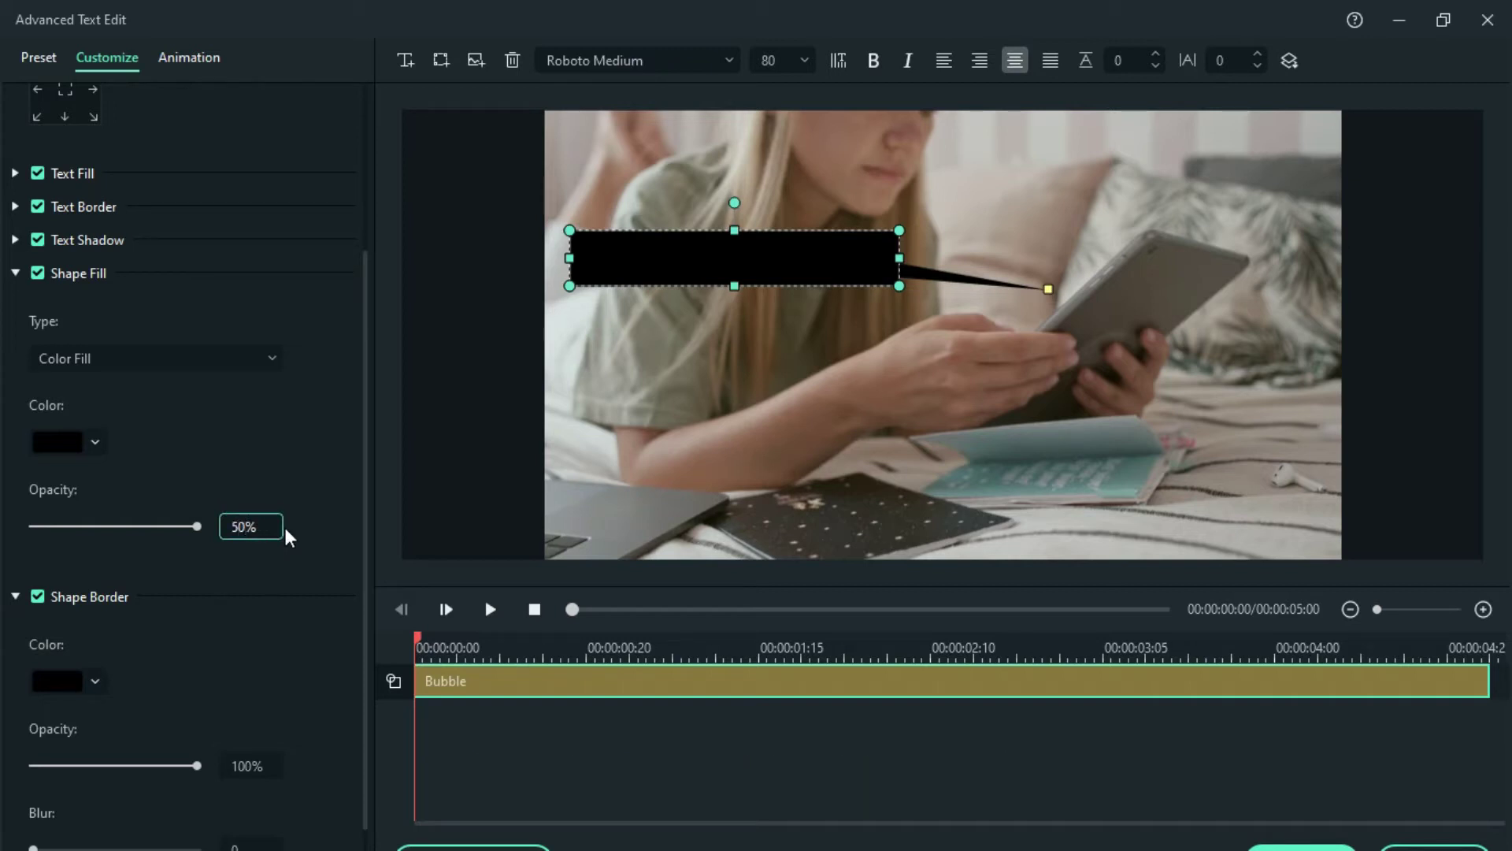
key("Return")
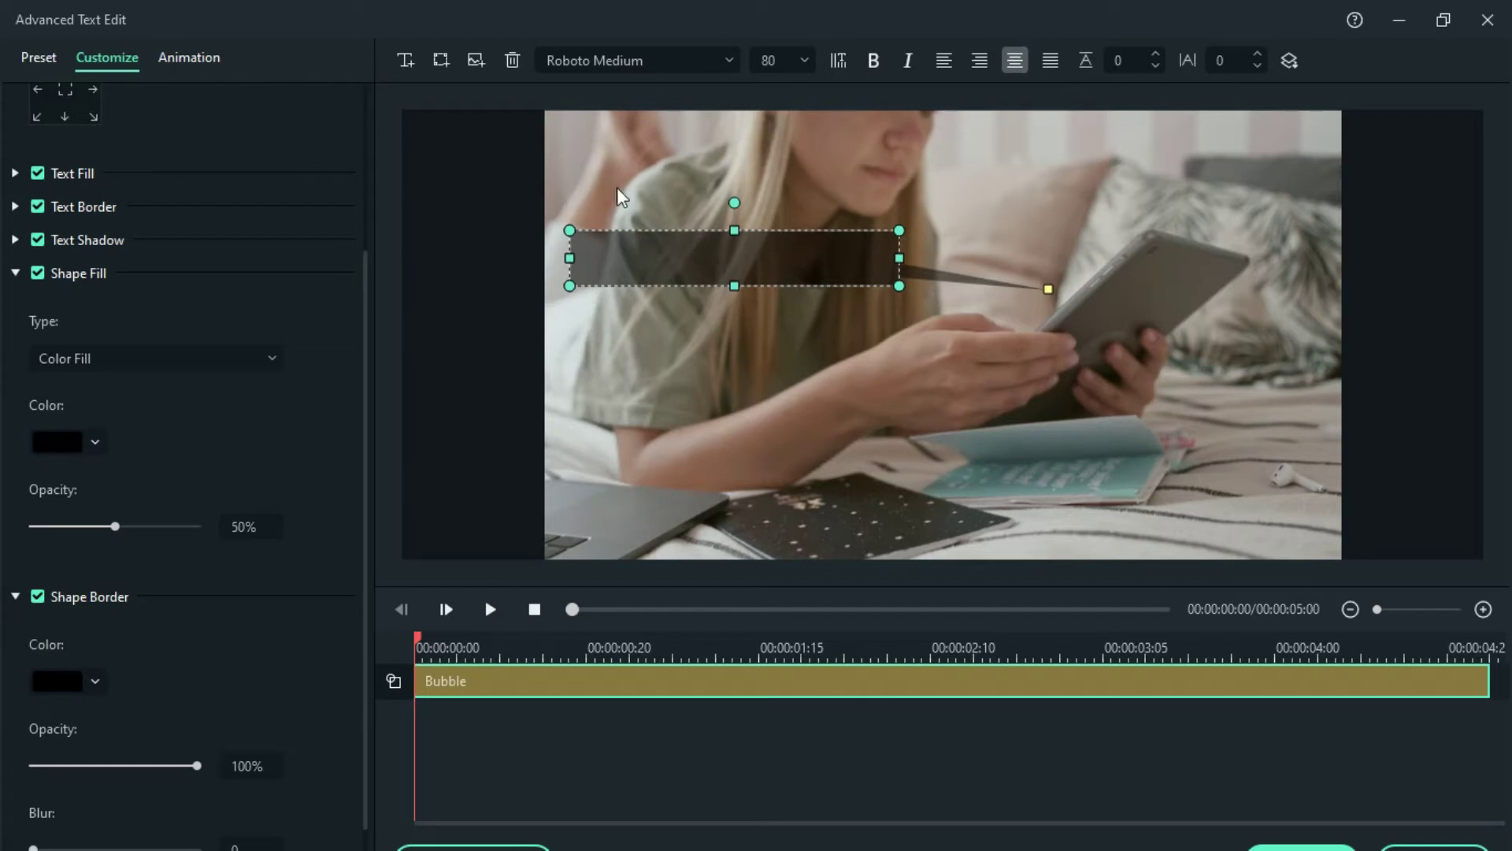
- Add the Instagram logo image and shrink it onto the bubble's left end
left_click(475, 63)
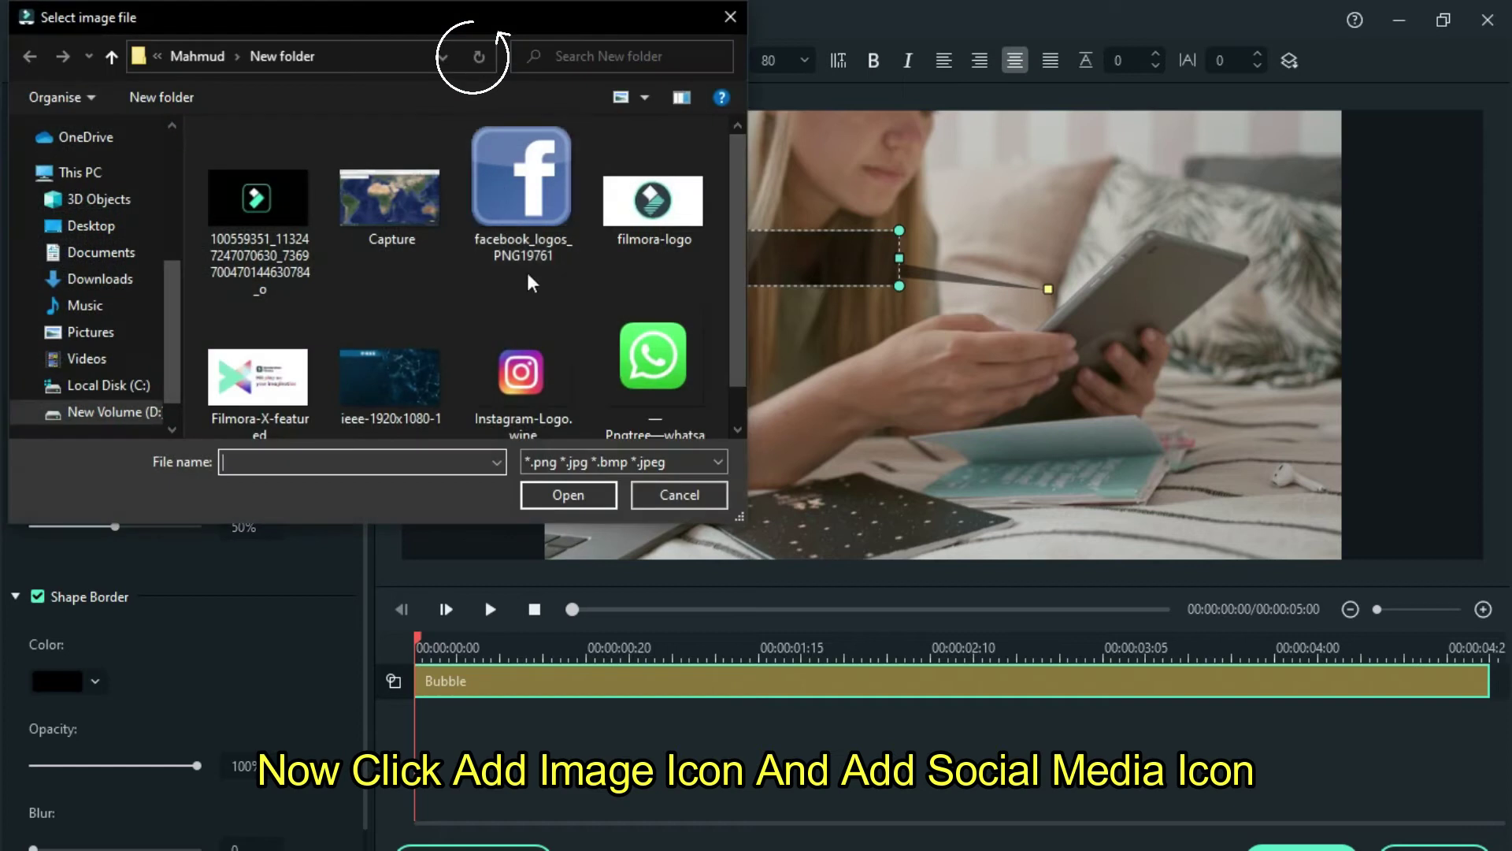
scroll(736, 165, "down", 1)
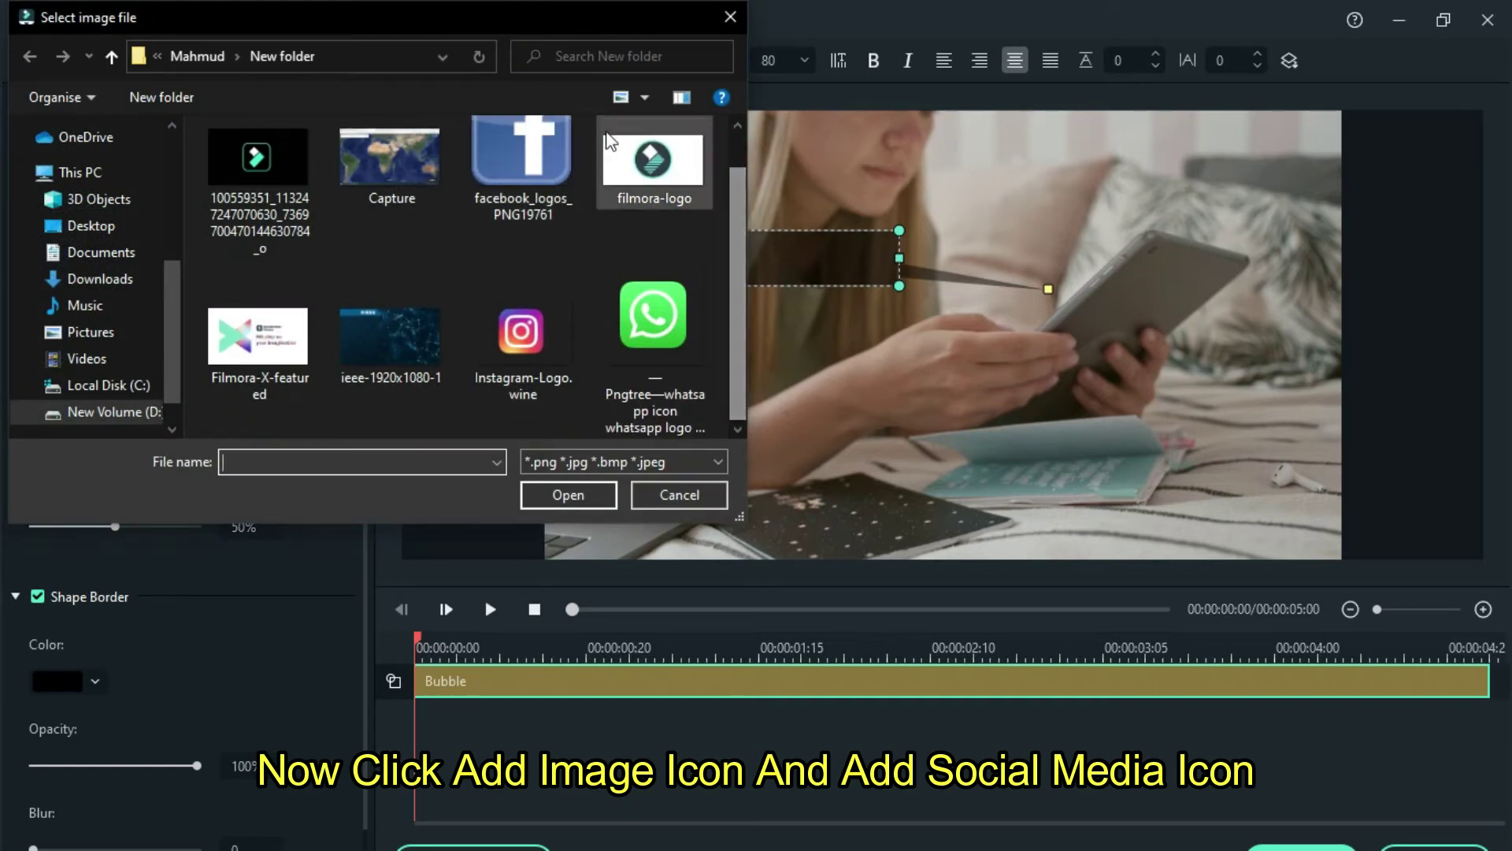
double_click(541, 348)
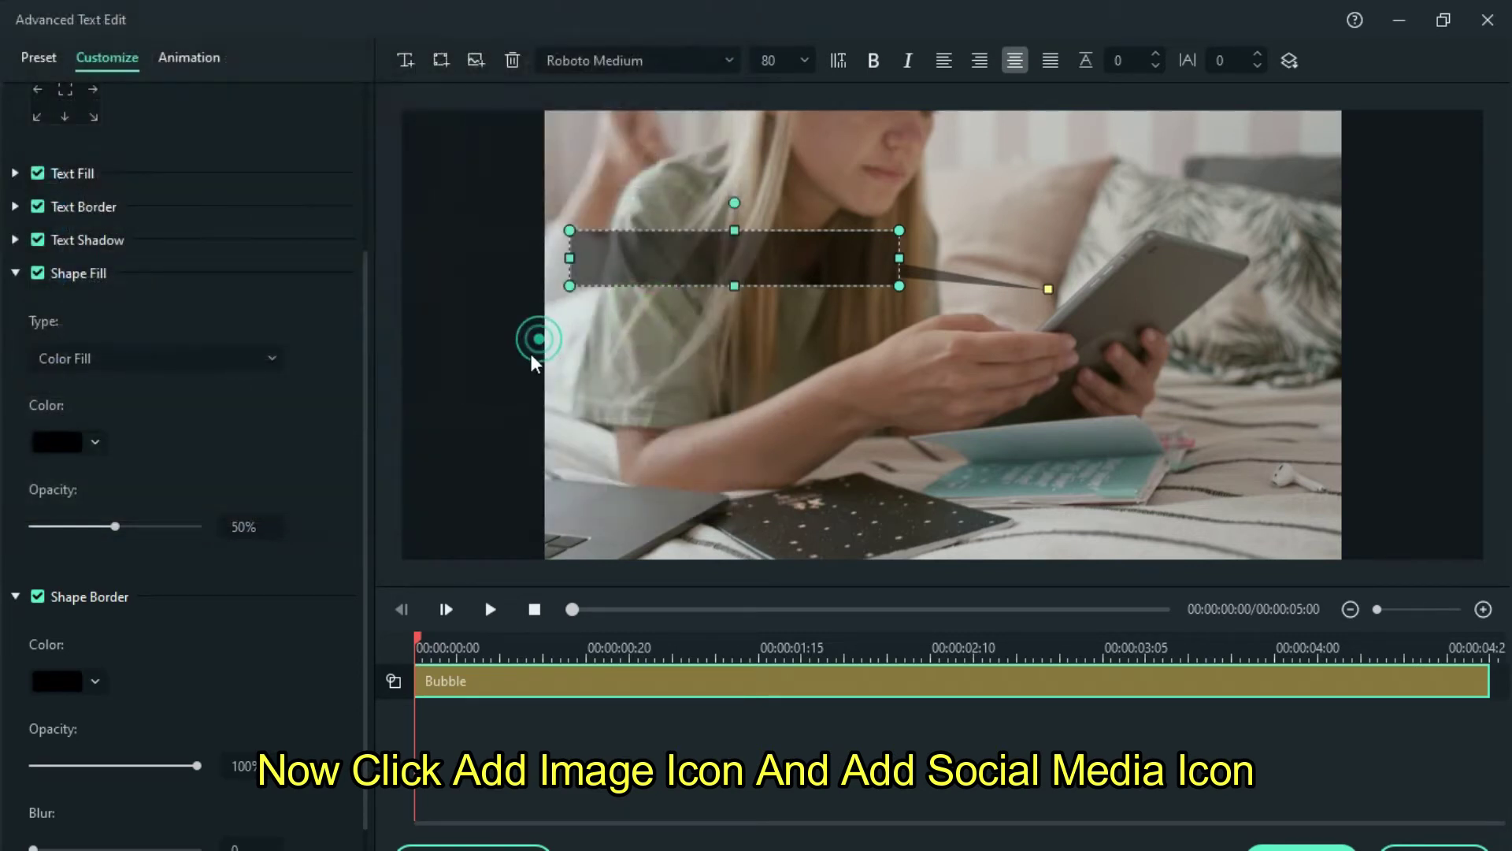
left_click(892, 359)
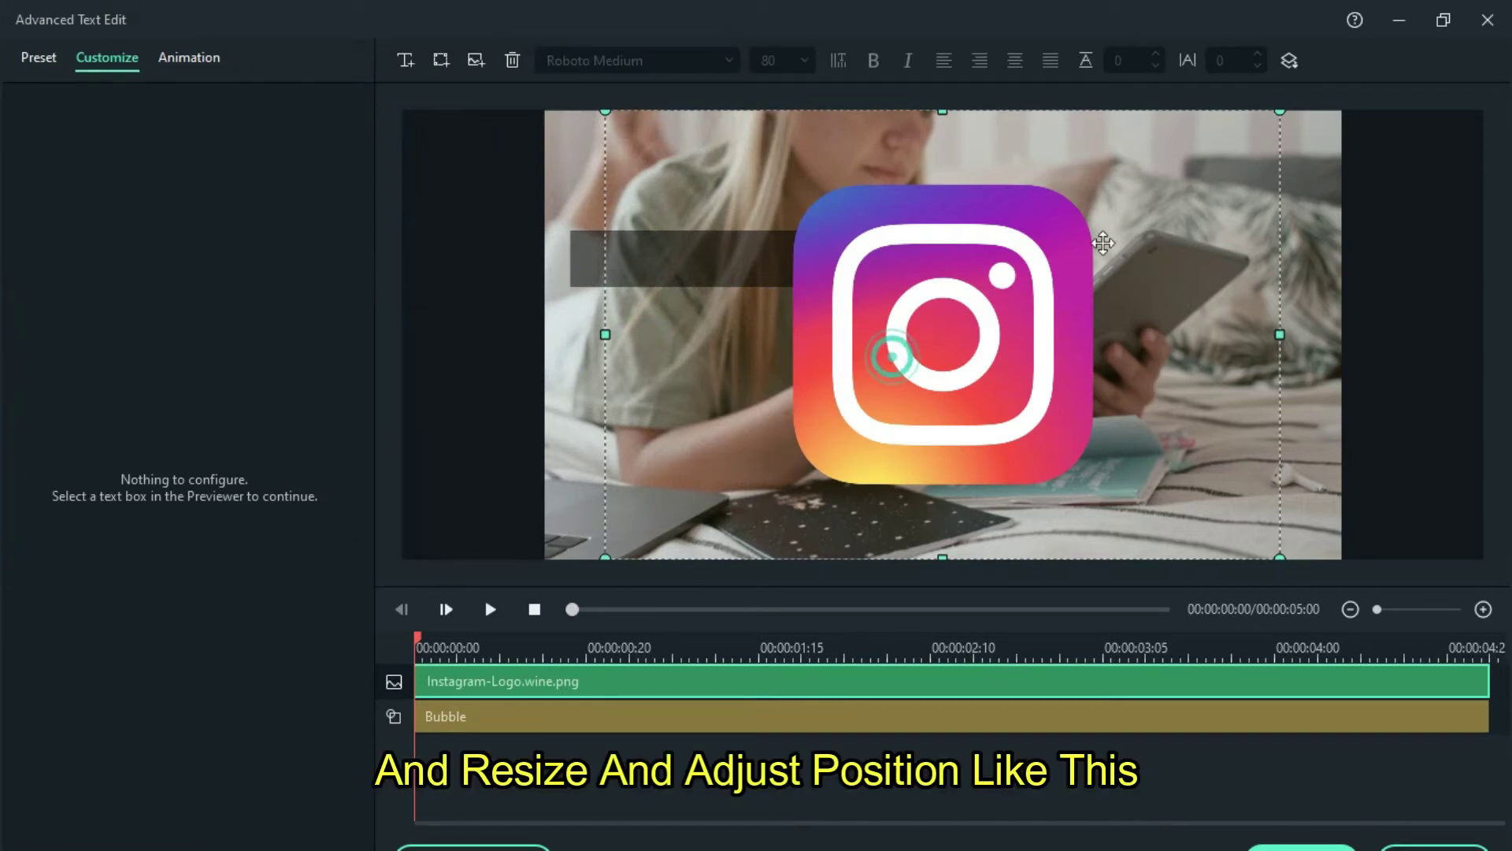
mouse_move(1279, 116)
left_mouse_down()
mouse_move(756, 408)
mouse_move(640, 247)
left_mouse_up()
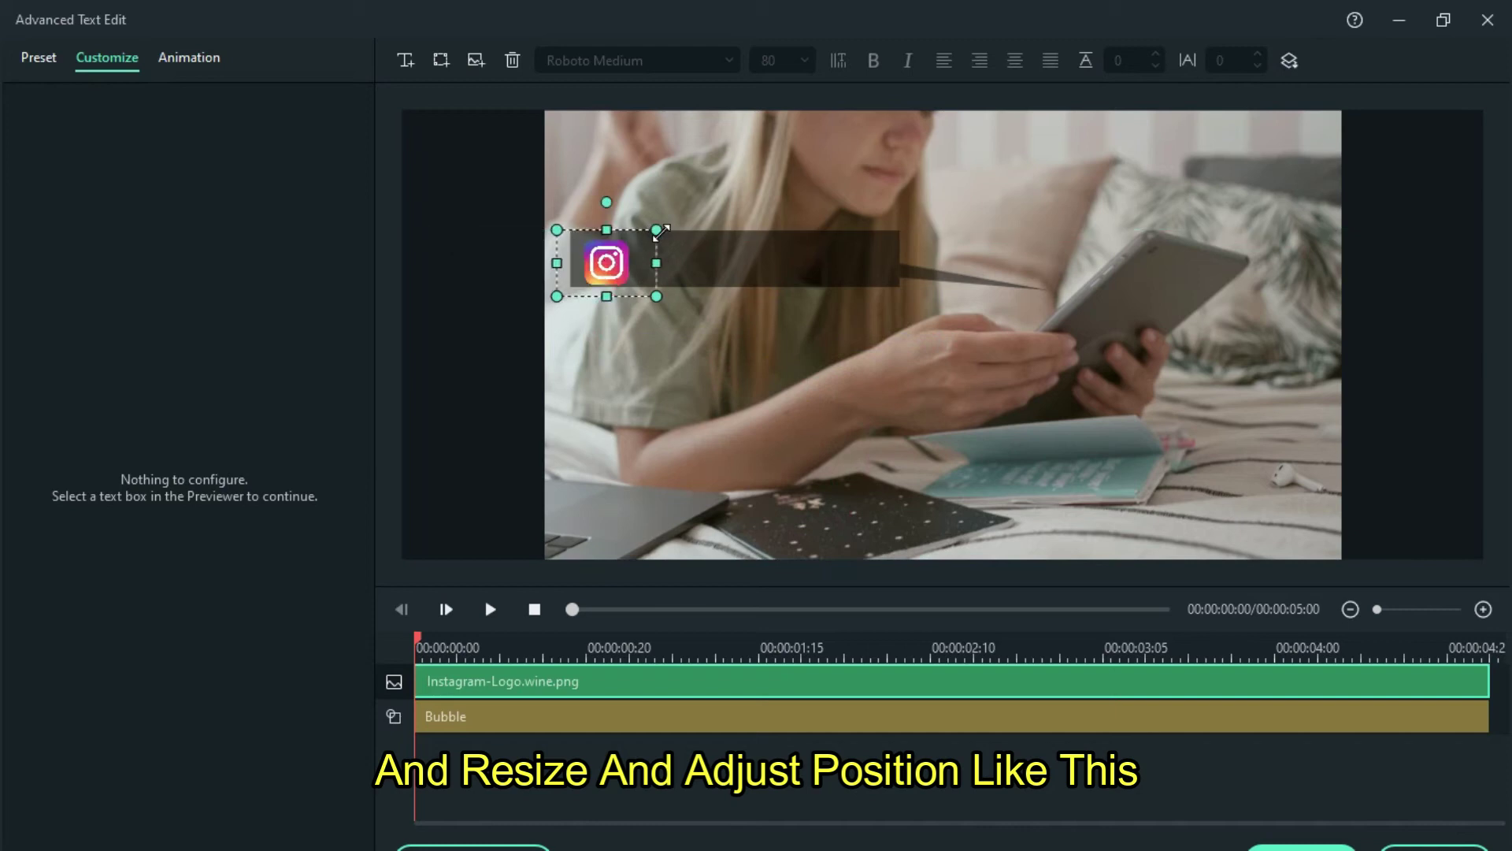
left_click(682, 252)
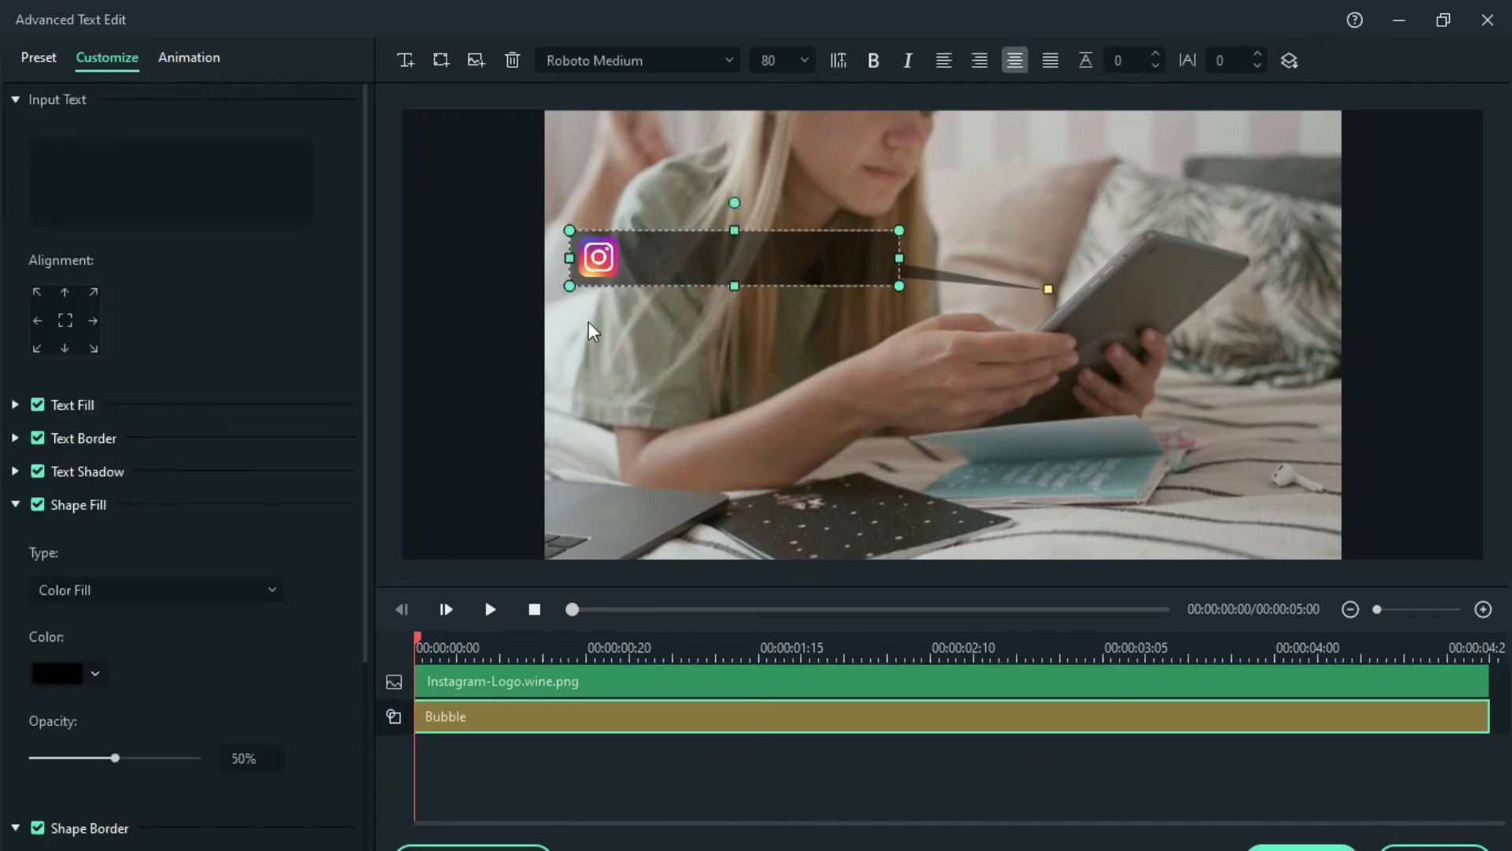
left_click(407, 60)
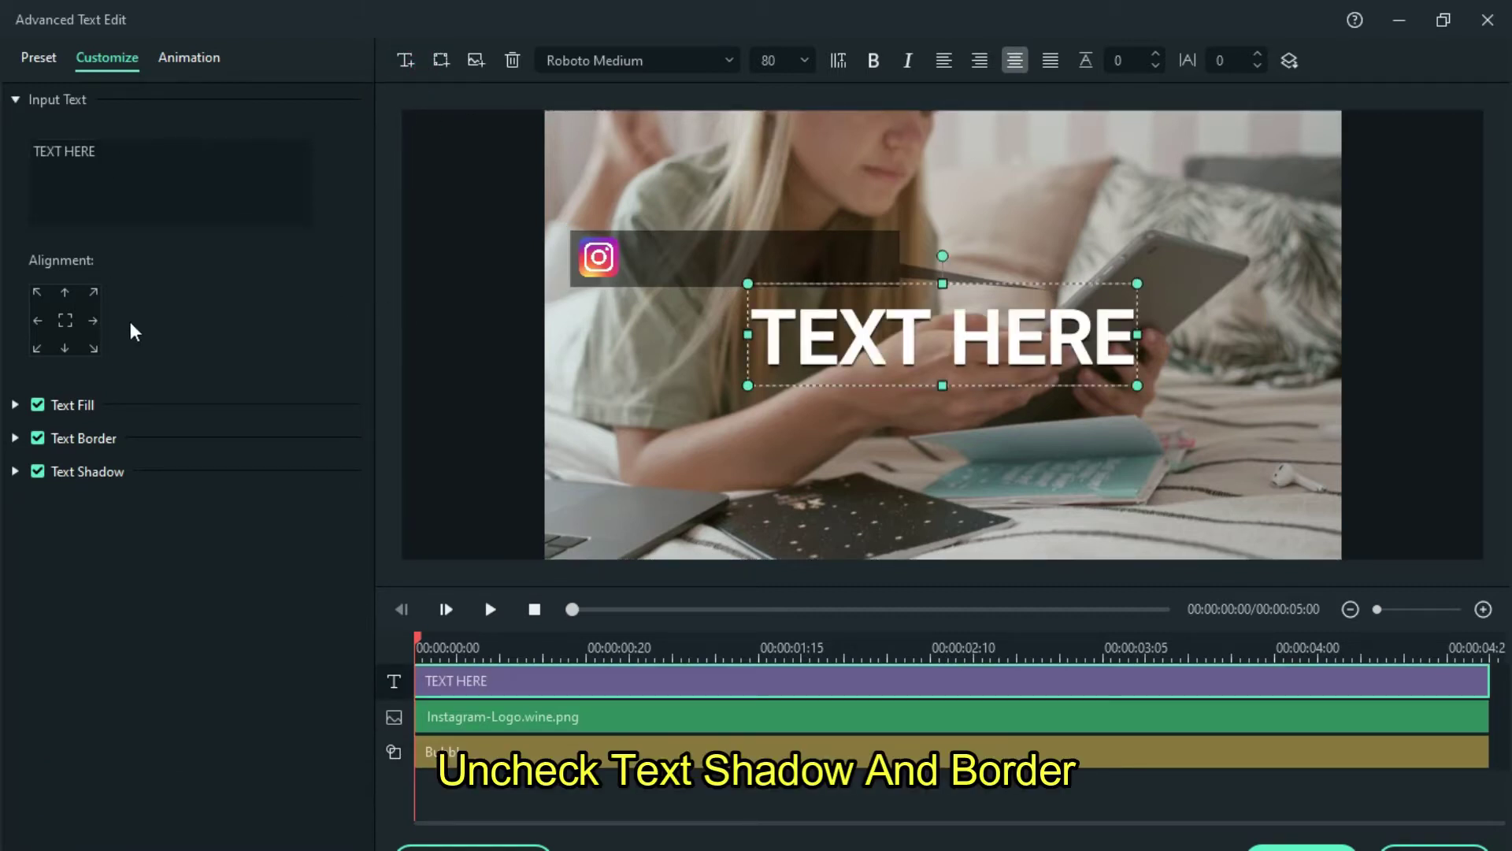
left_click(38, 439)
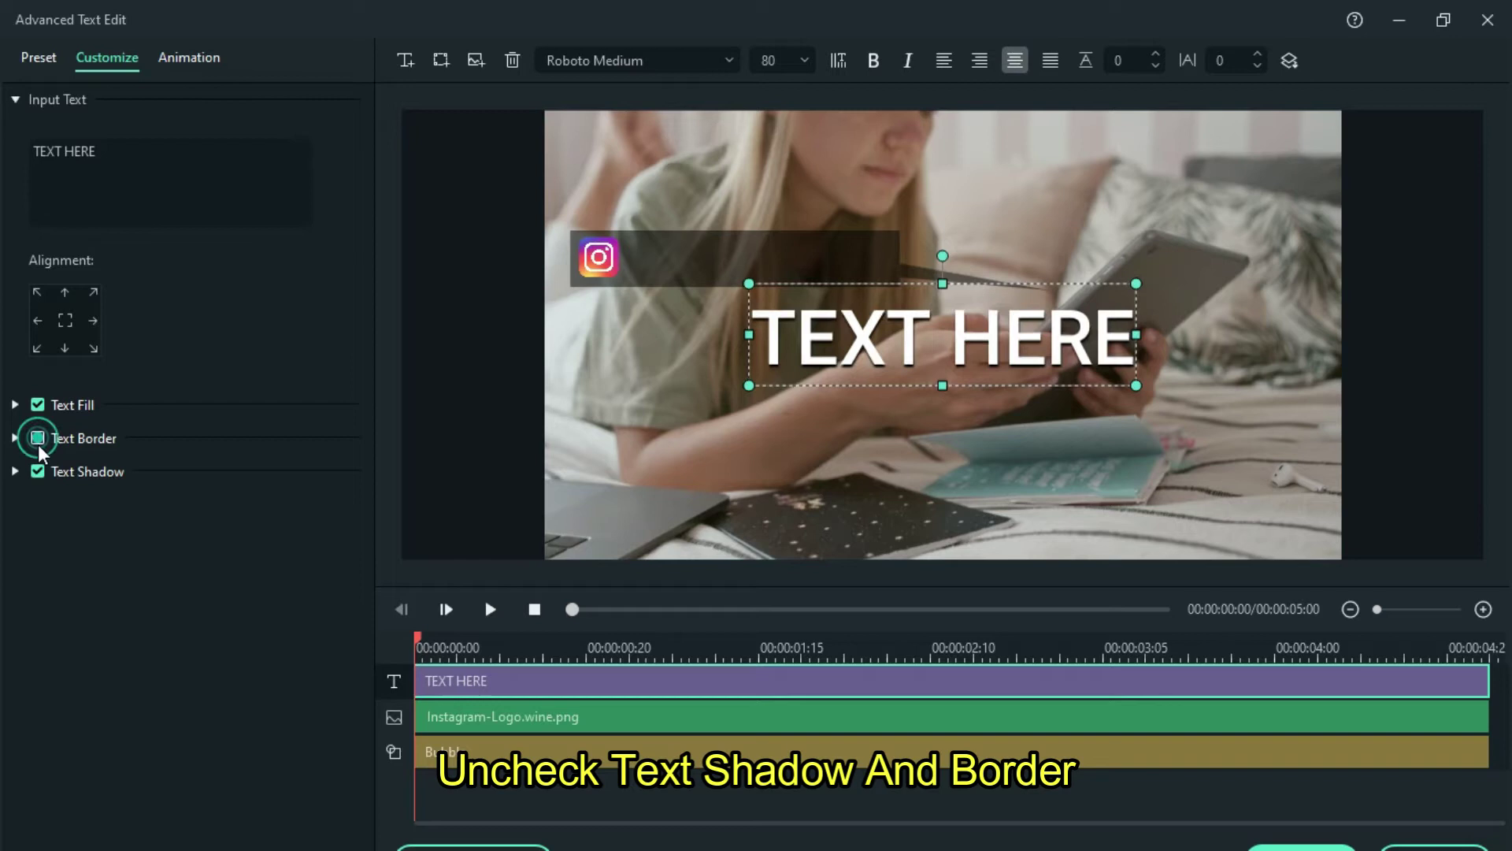
left_click(37, 471)
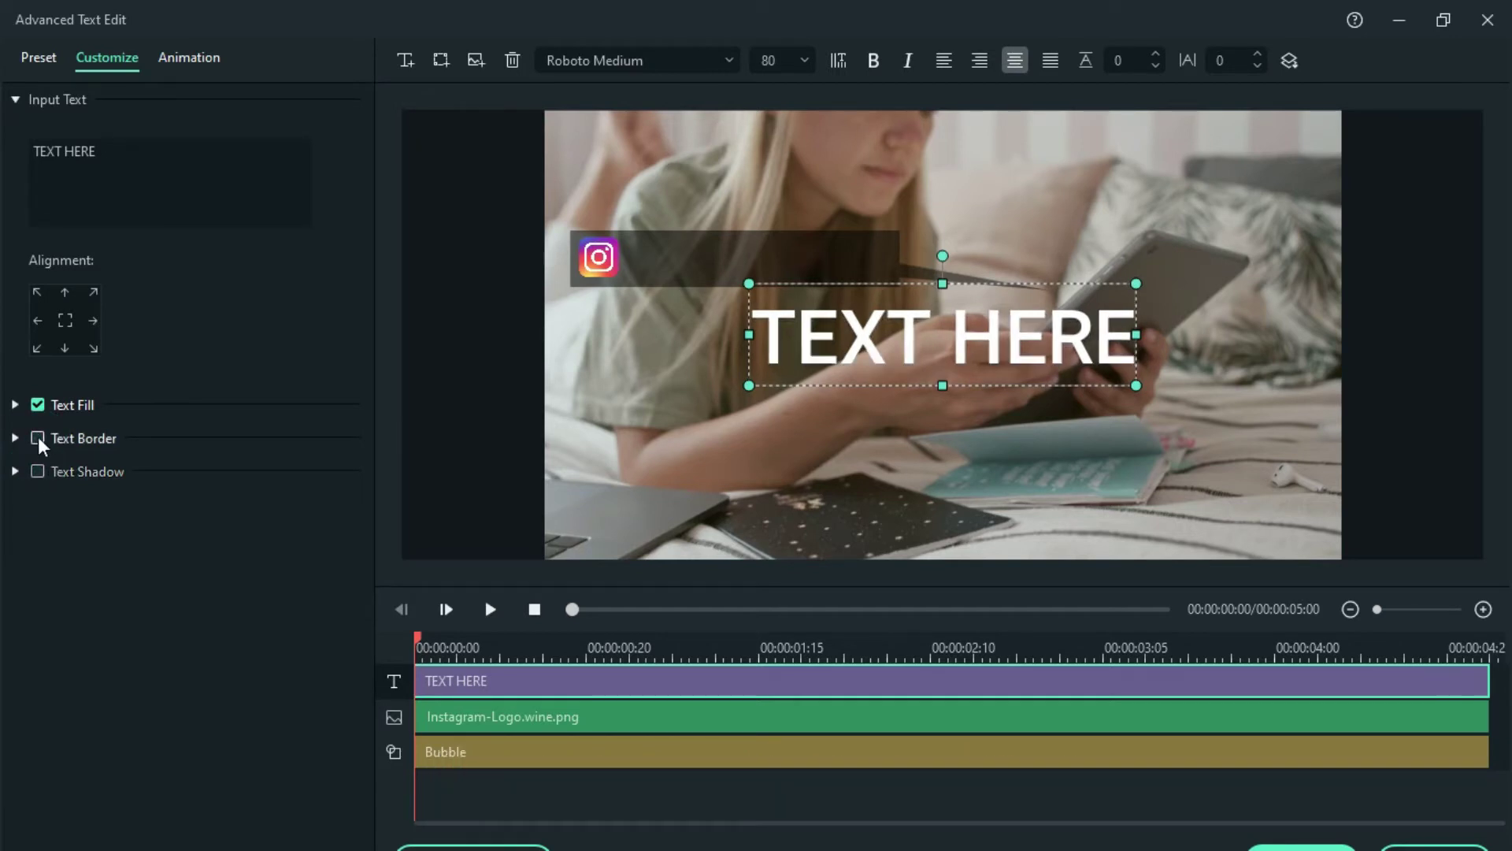
left_click(120, 168)
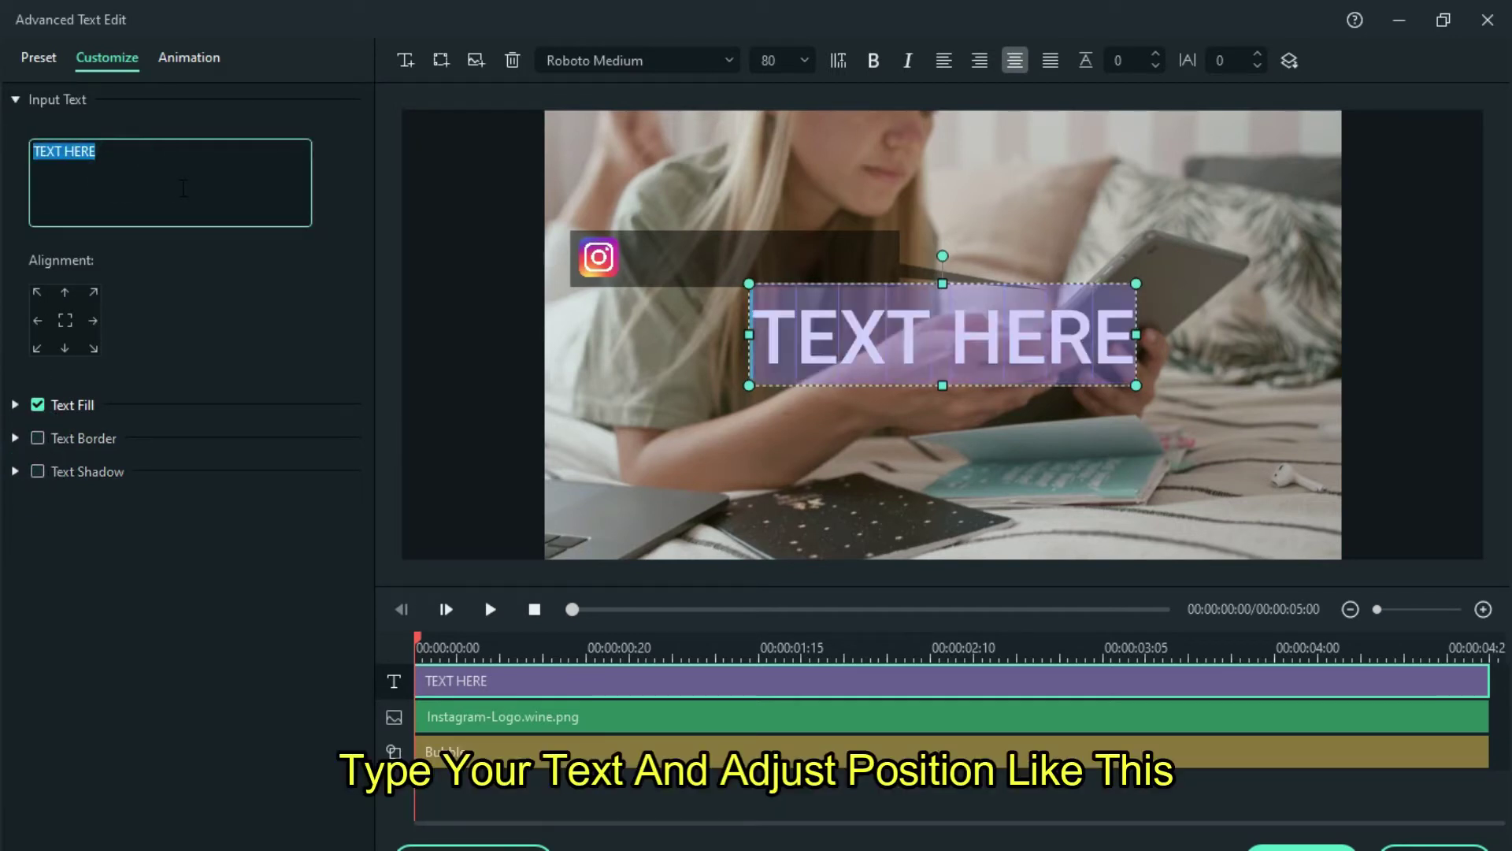
type("@instagram")
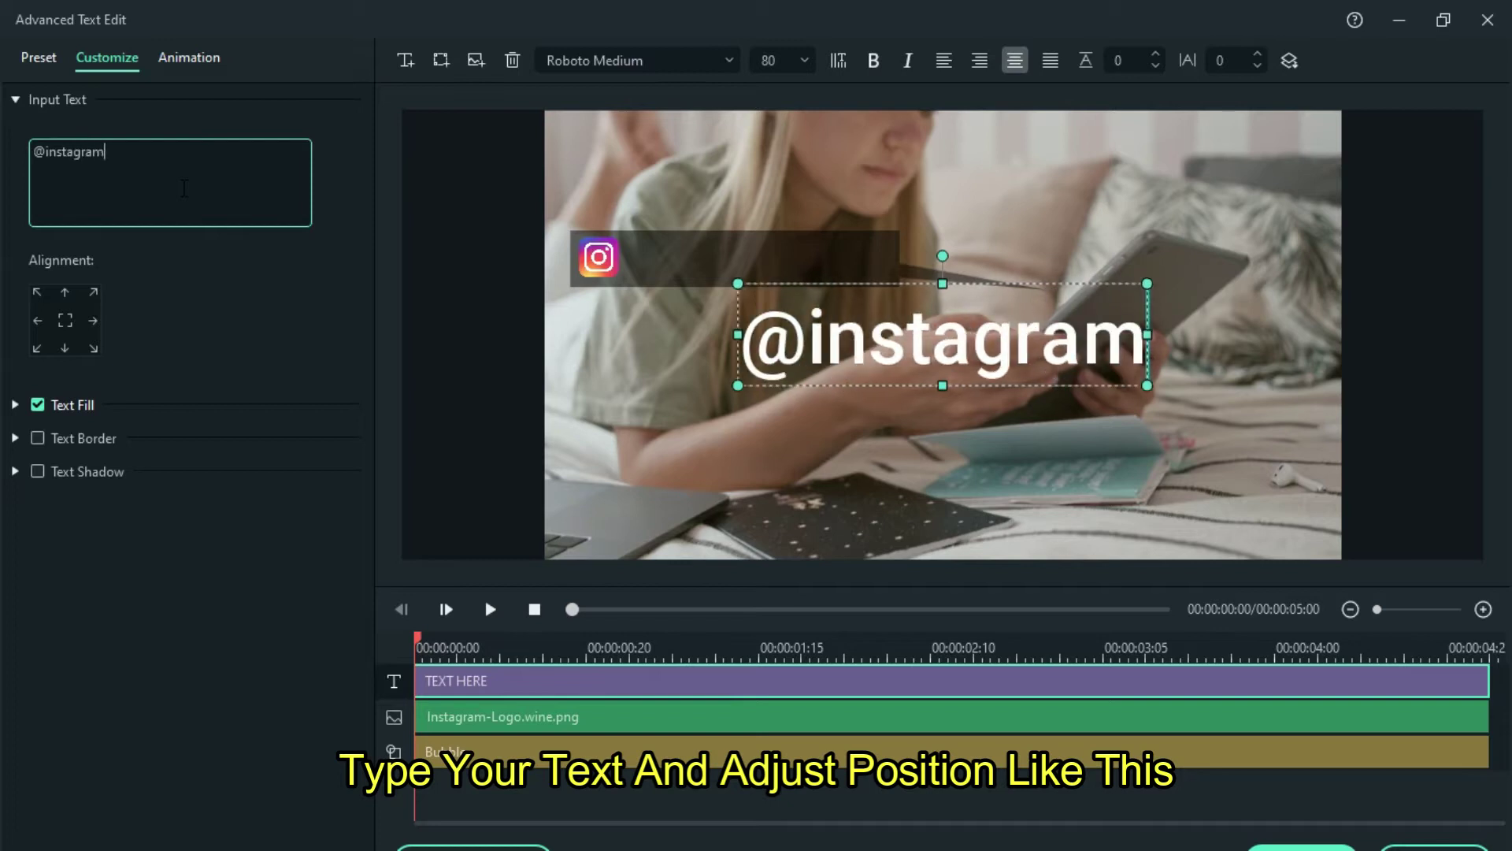
type("_tag")
left_click_drag(810, 360, 817, 284)
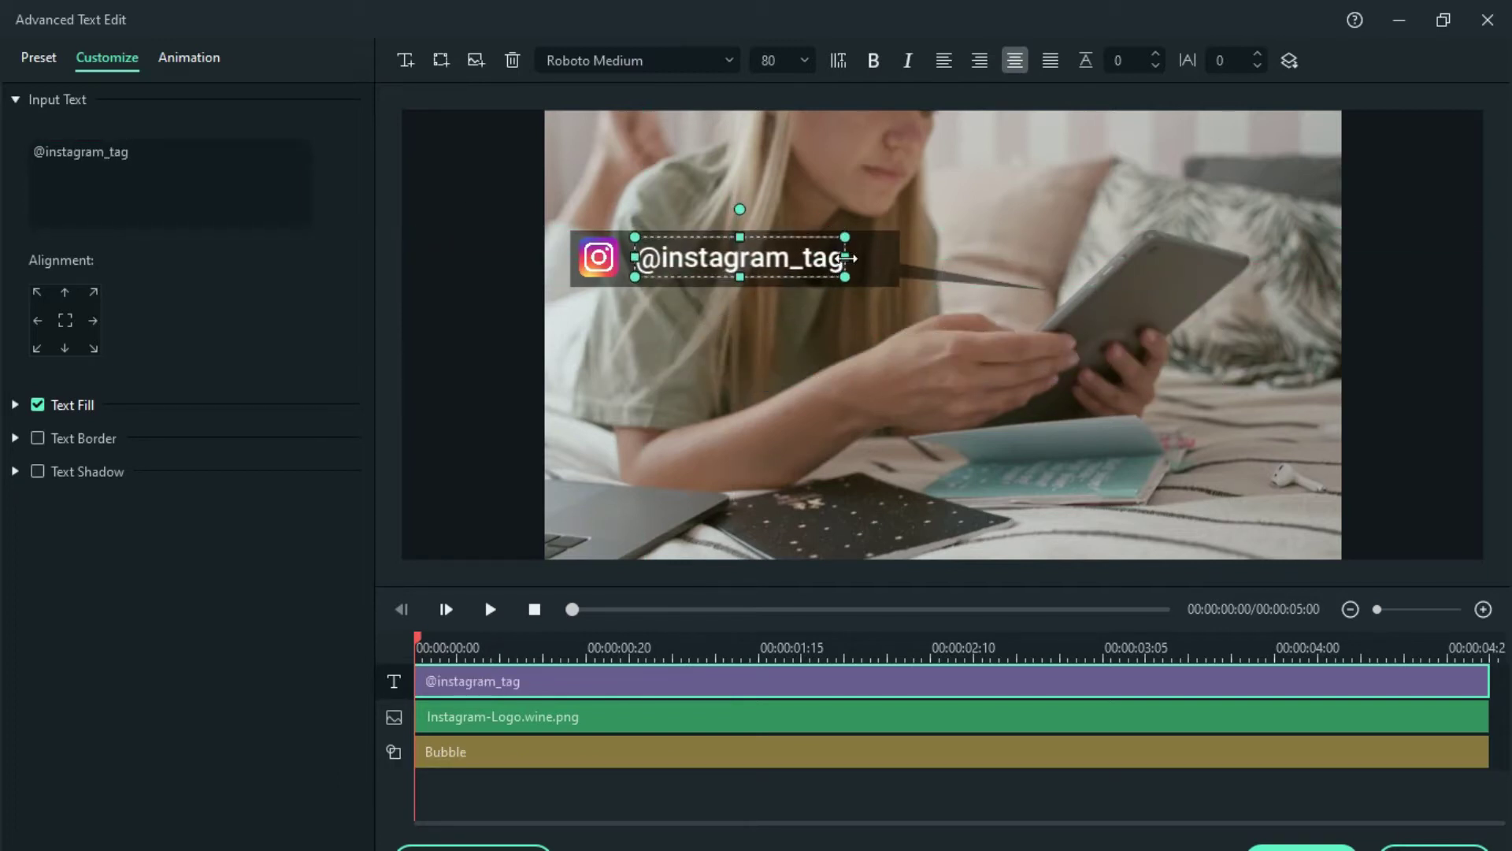
- Check the bubble, logo and text layers, then confirm the advanced title edits
left_click(819, 284)
left_click(838, 260)
left_click(802, 360)
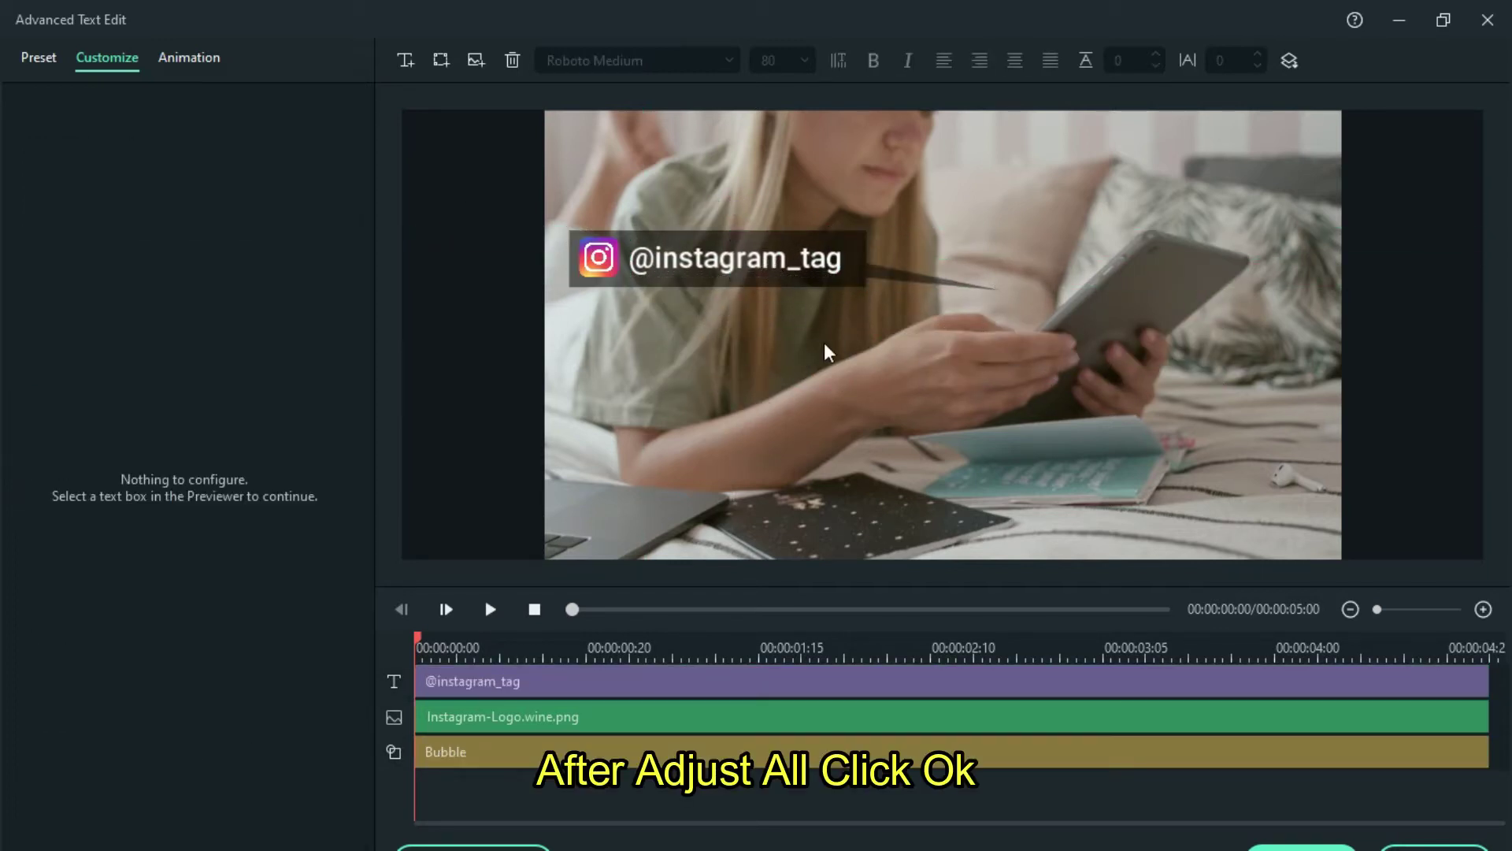
left_click(595, 724)
left_click(602, 682)
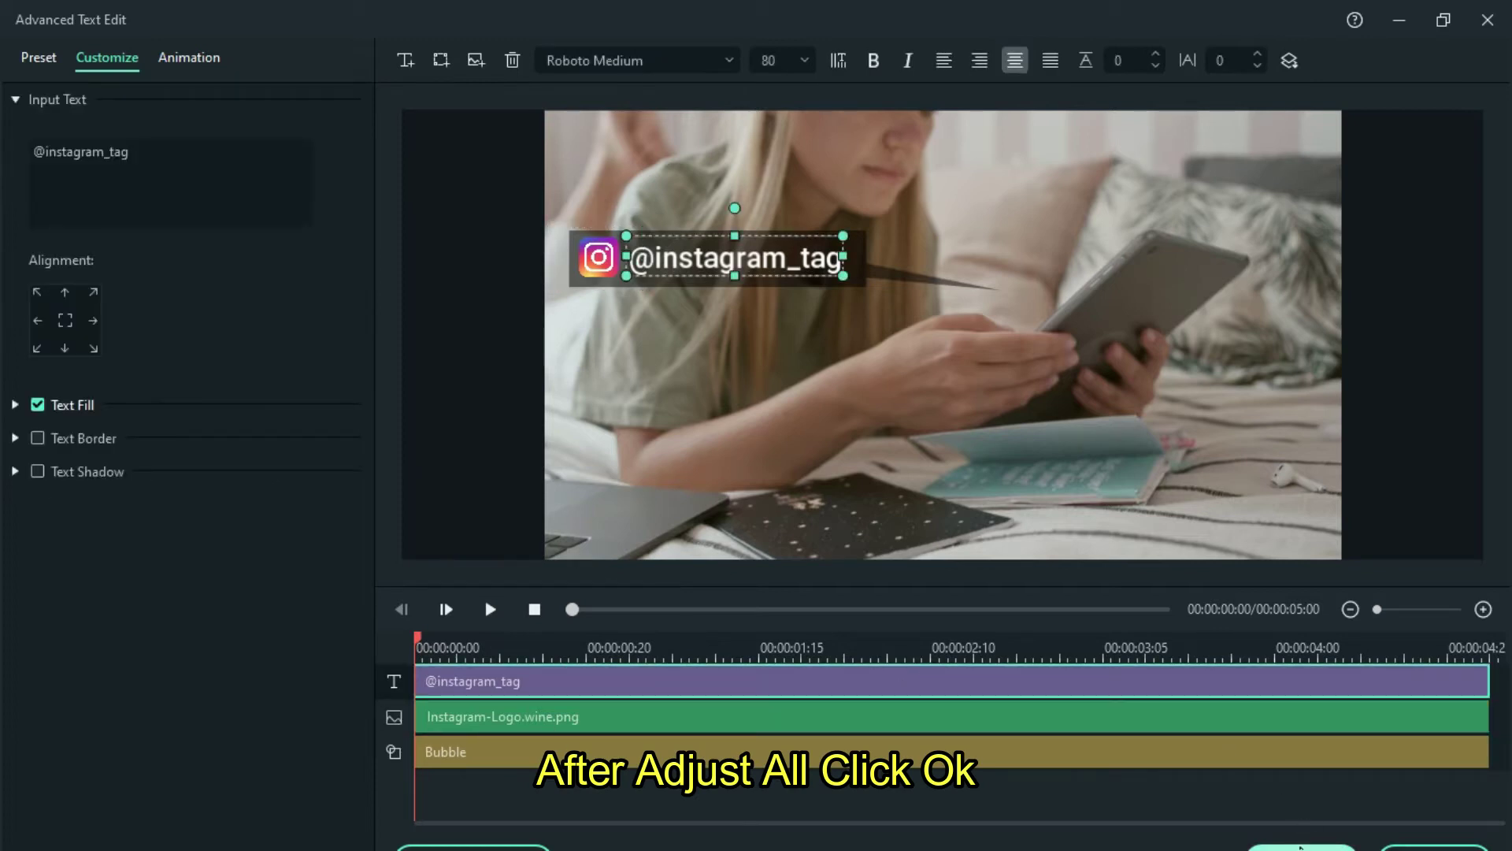
left_click(1301, 848)
left_click(1085, 61)
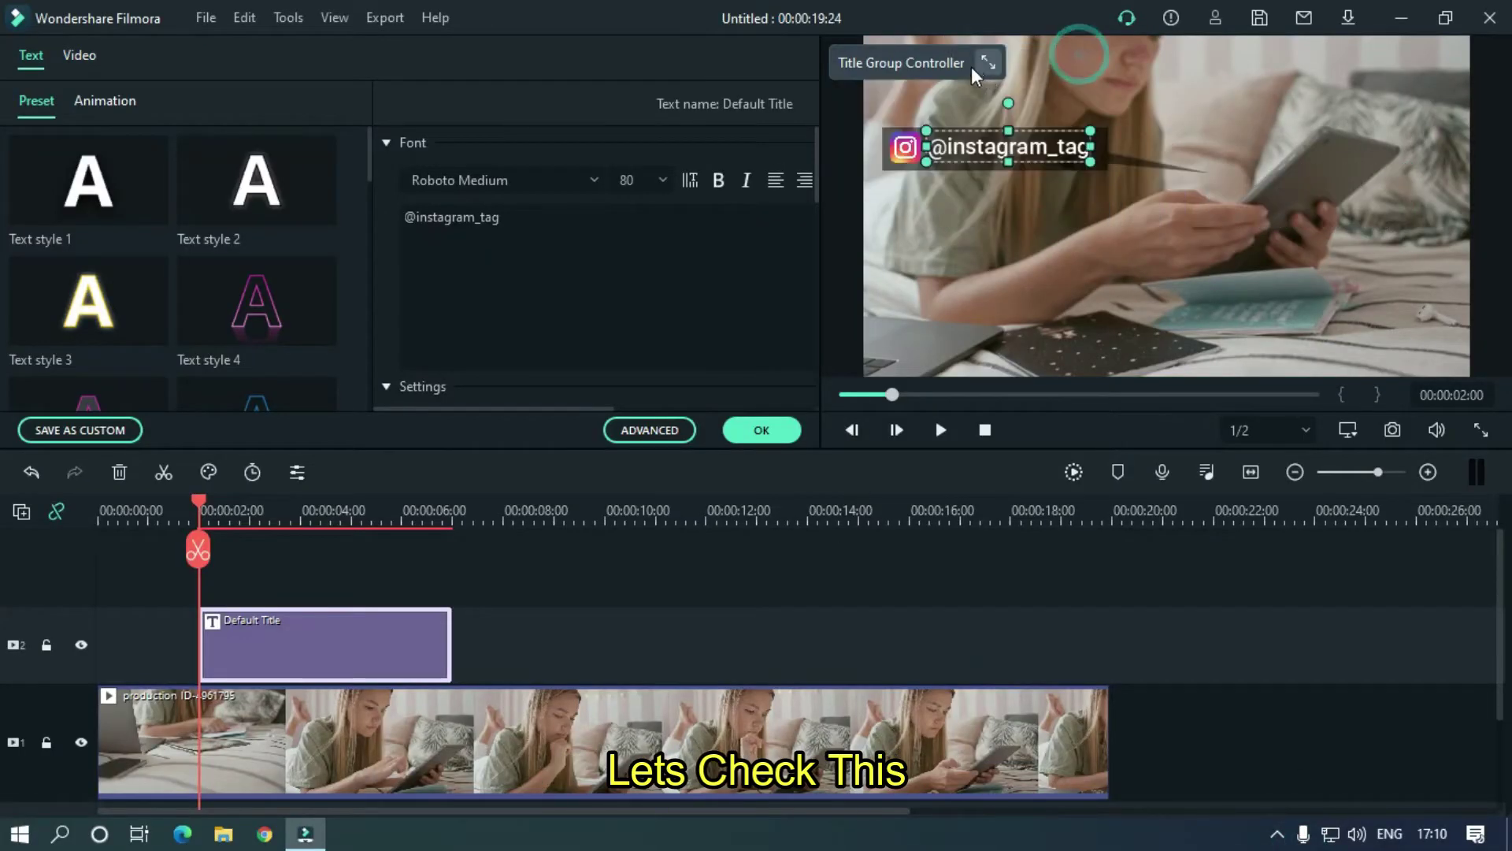
- Preview the title, then stretch it to end with the production ID-4961795 clip
left_click(761, 429)
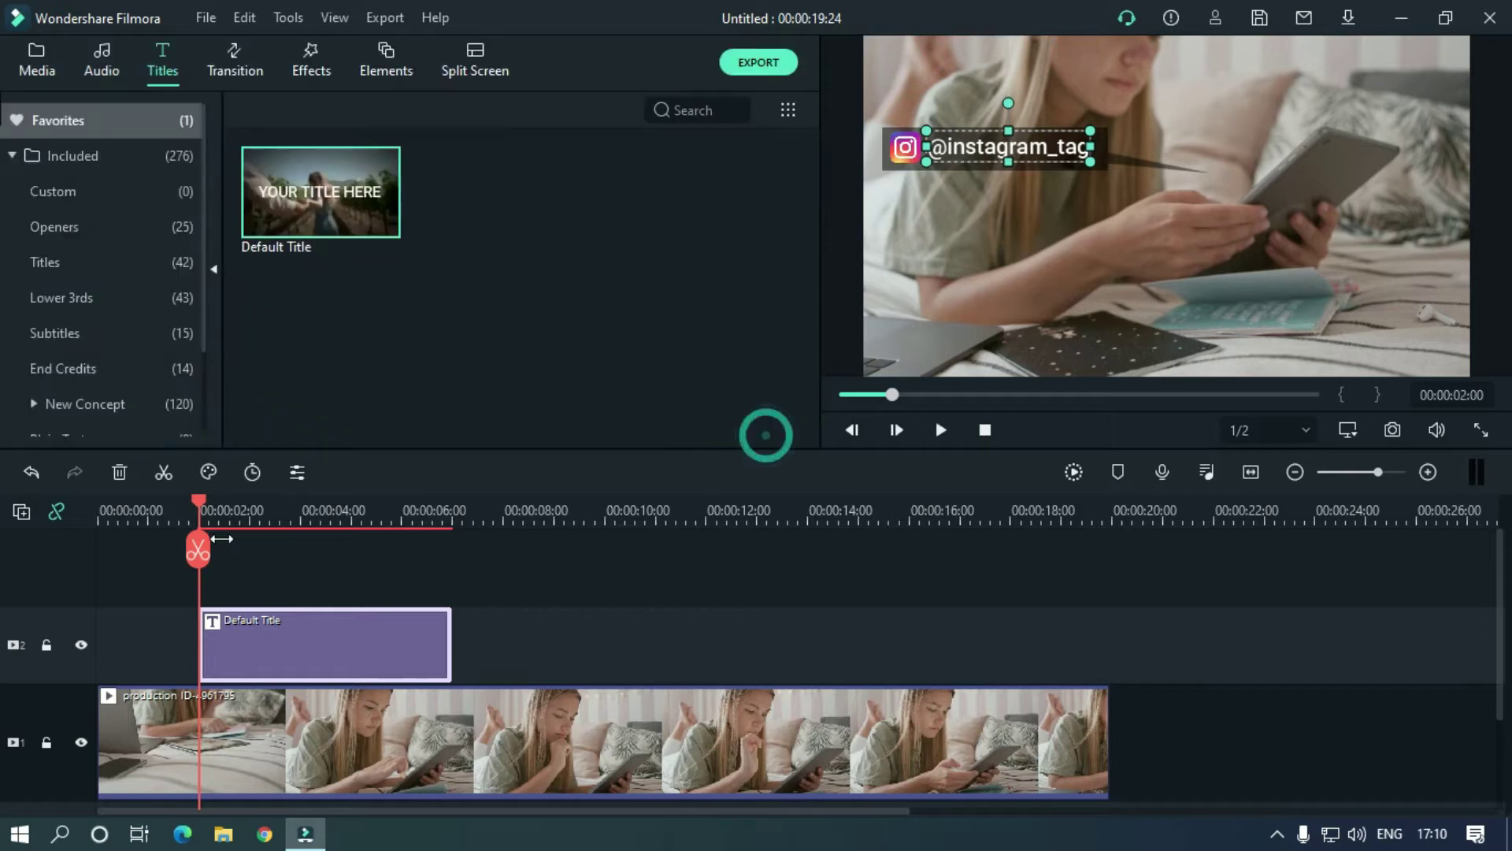
key("space")
key("space")
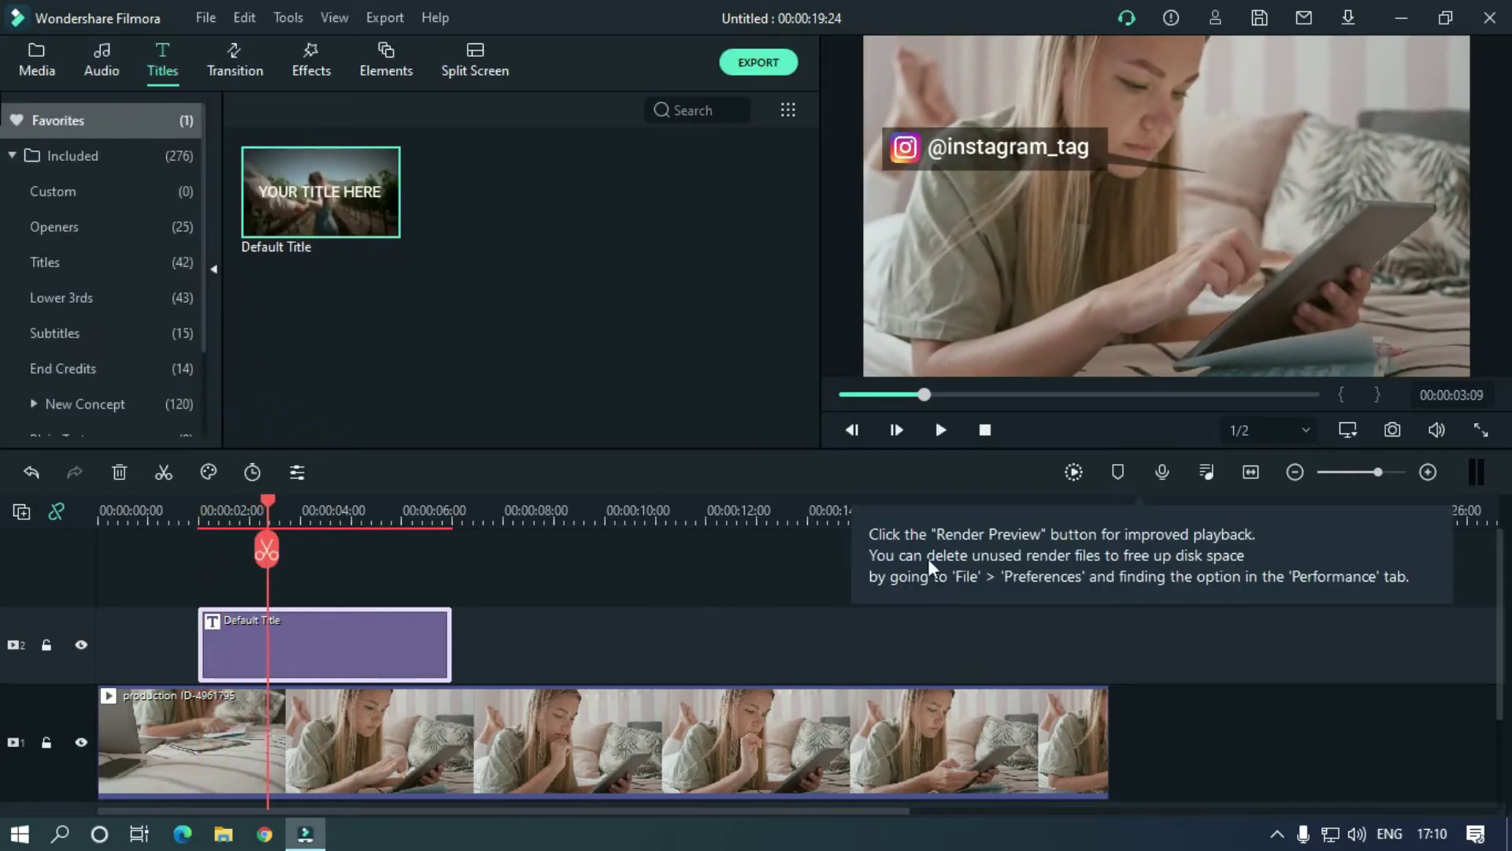
left_click(202, 513)
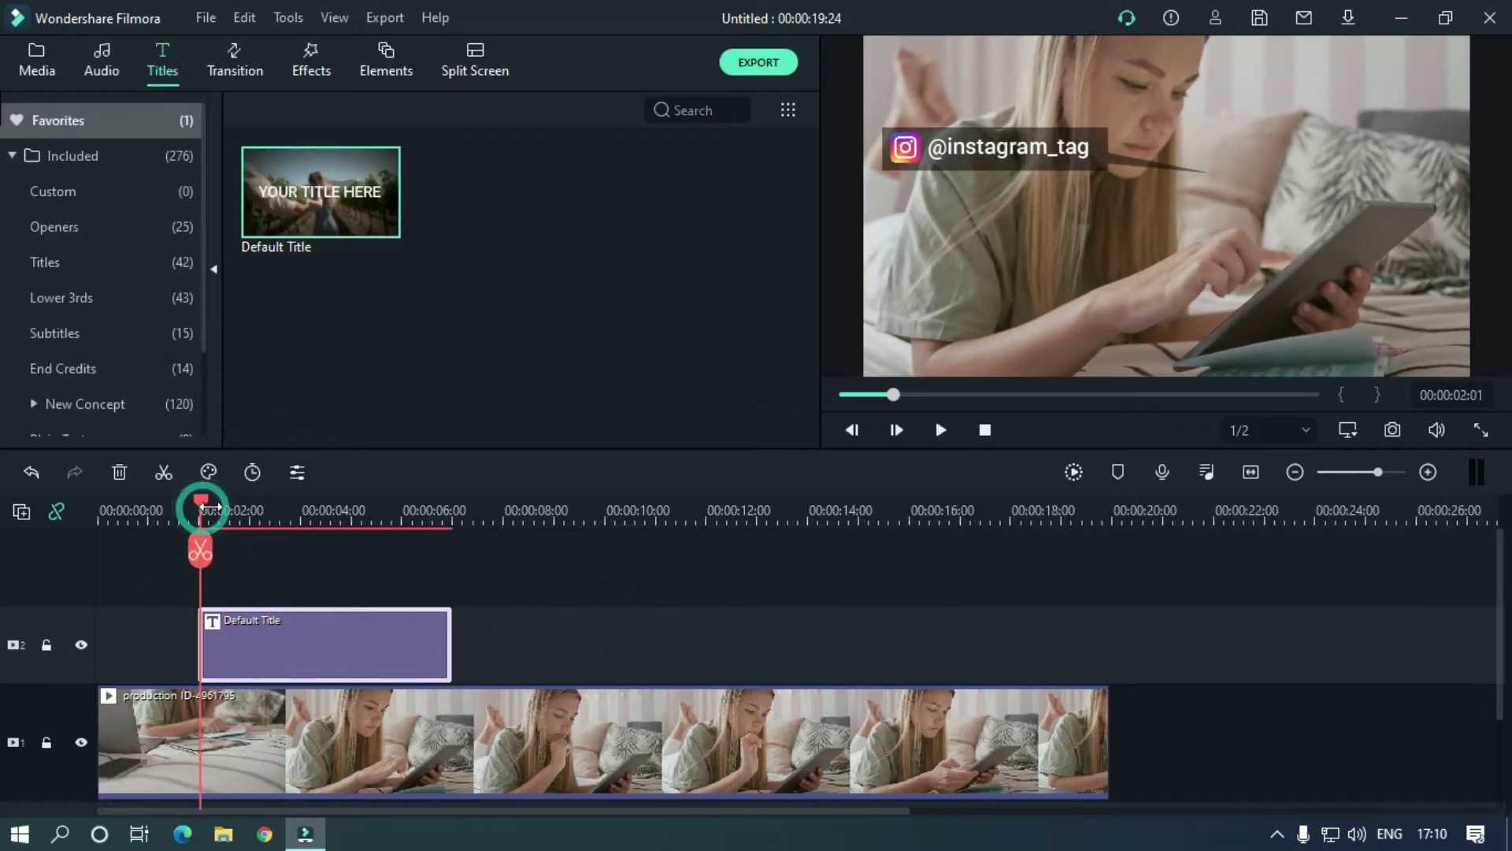
left_click(197, 508)
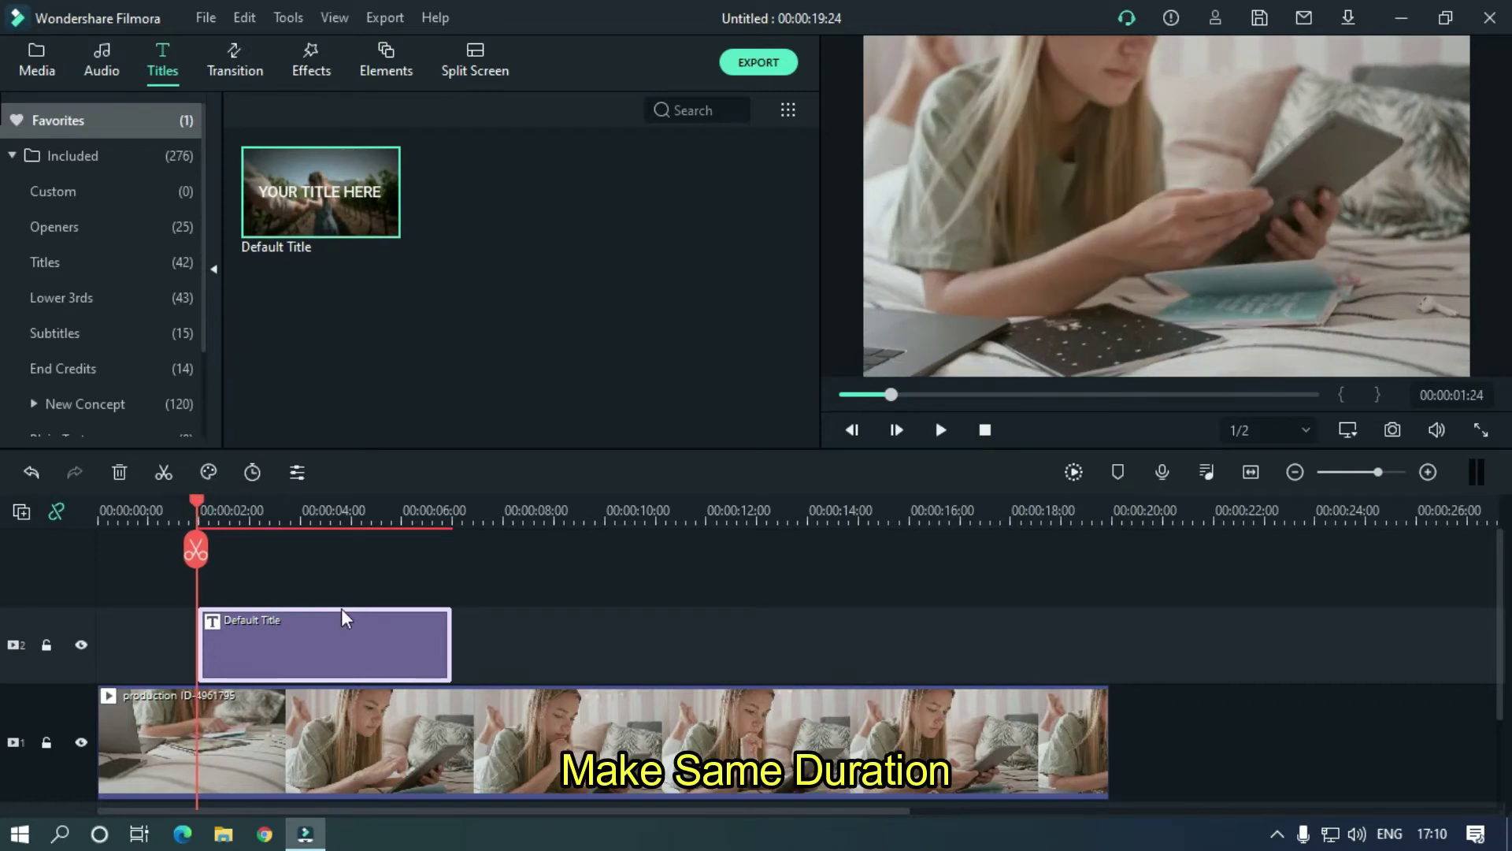
left_click(377, 643)
left_click_drag(453, 630, 1109, 600)
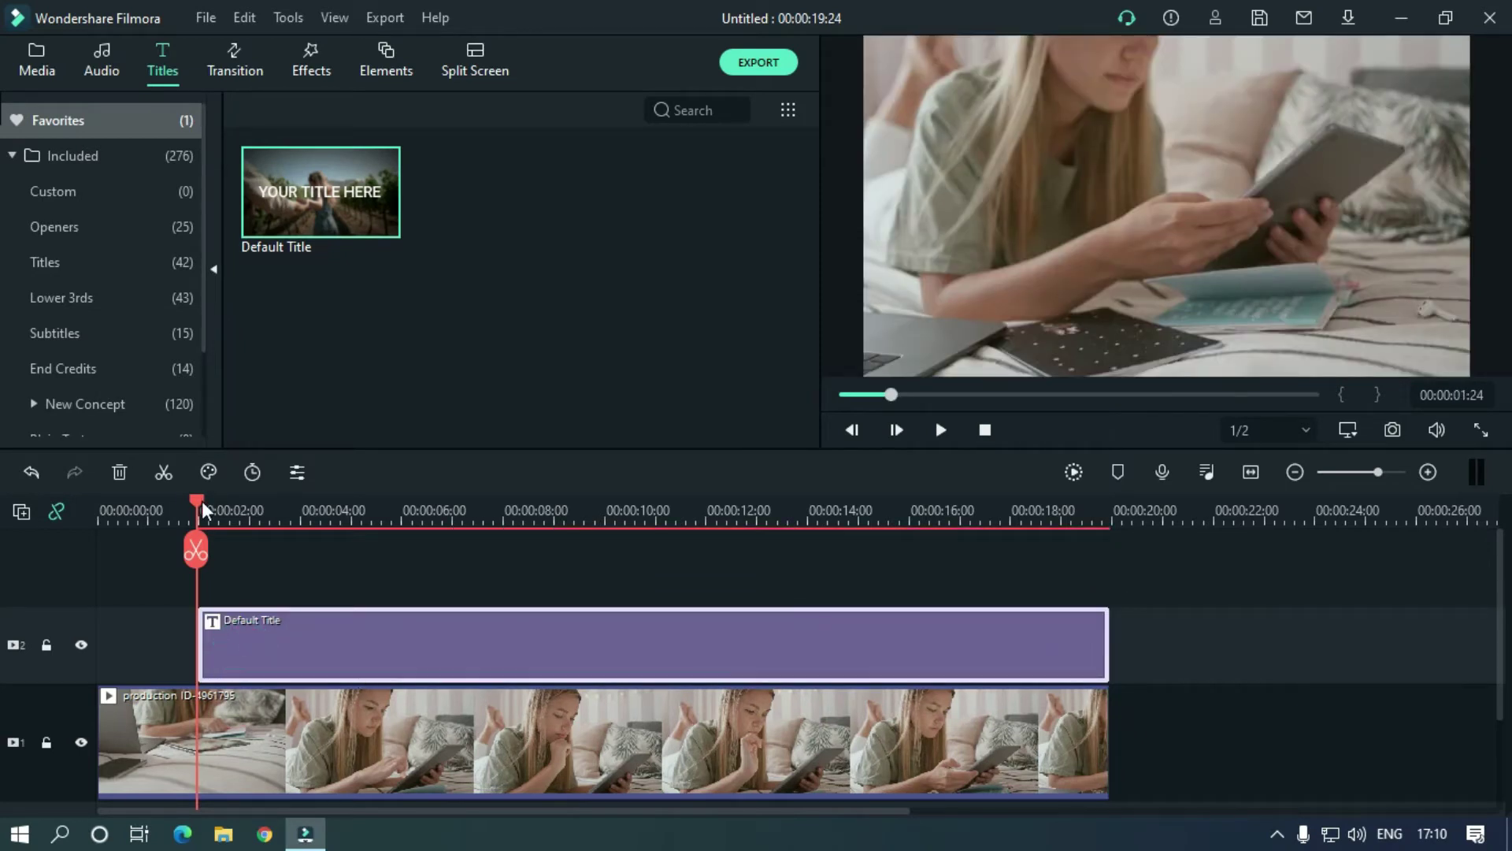
left_click(229, 766)
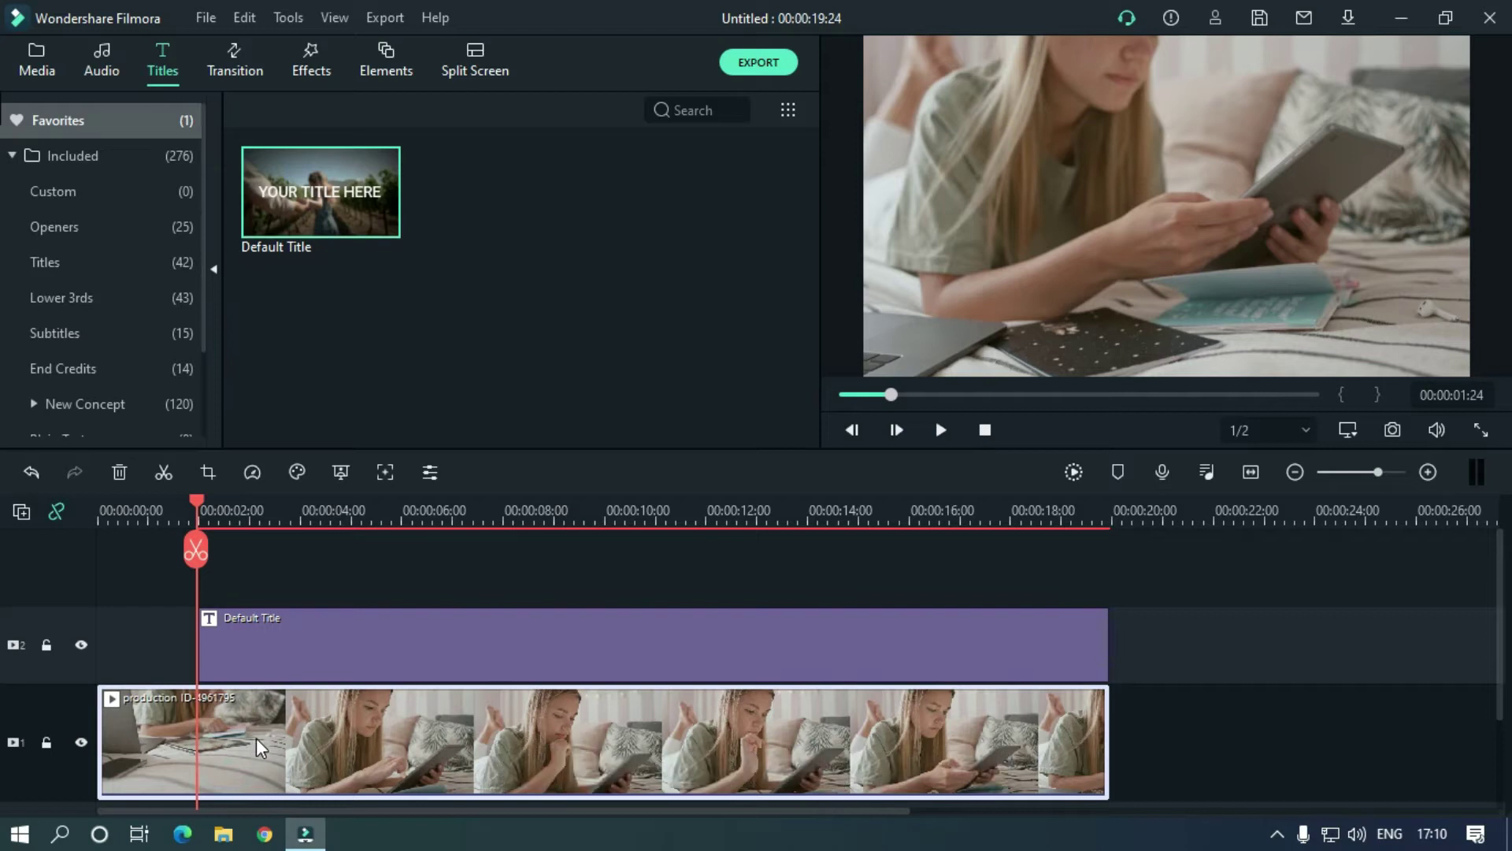
- Enable Motion Tracking on the video, box a small tablet area, and start tracking
double_click(258, 748)
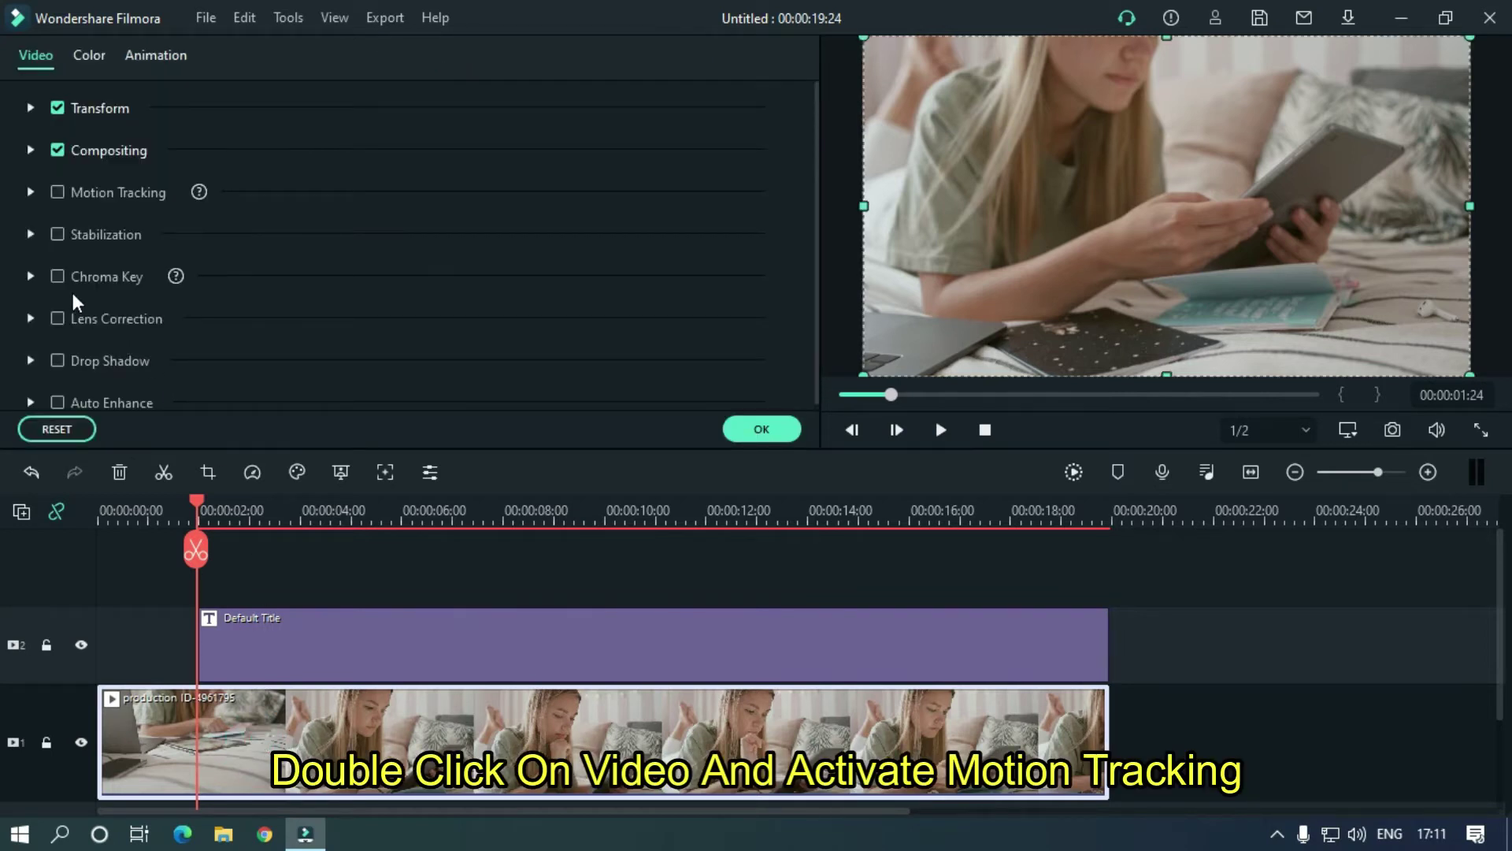
left_click(58, 193)
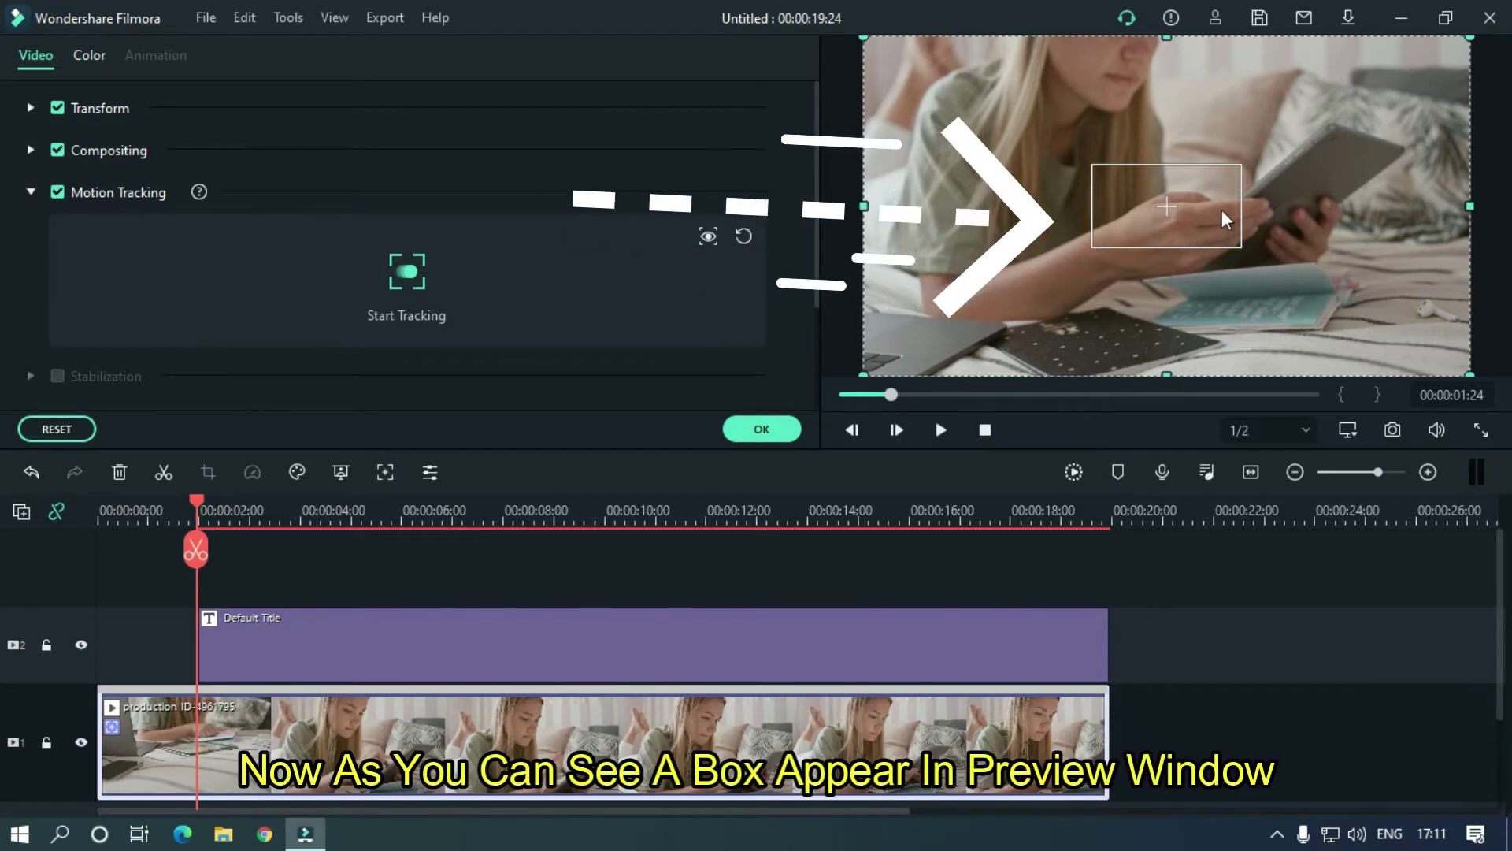
left_click_drag(1168, 211, 1330, 127)
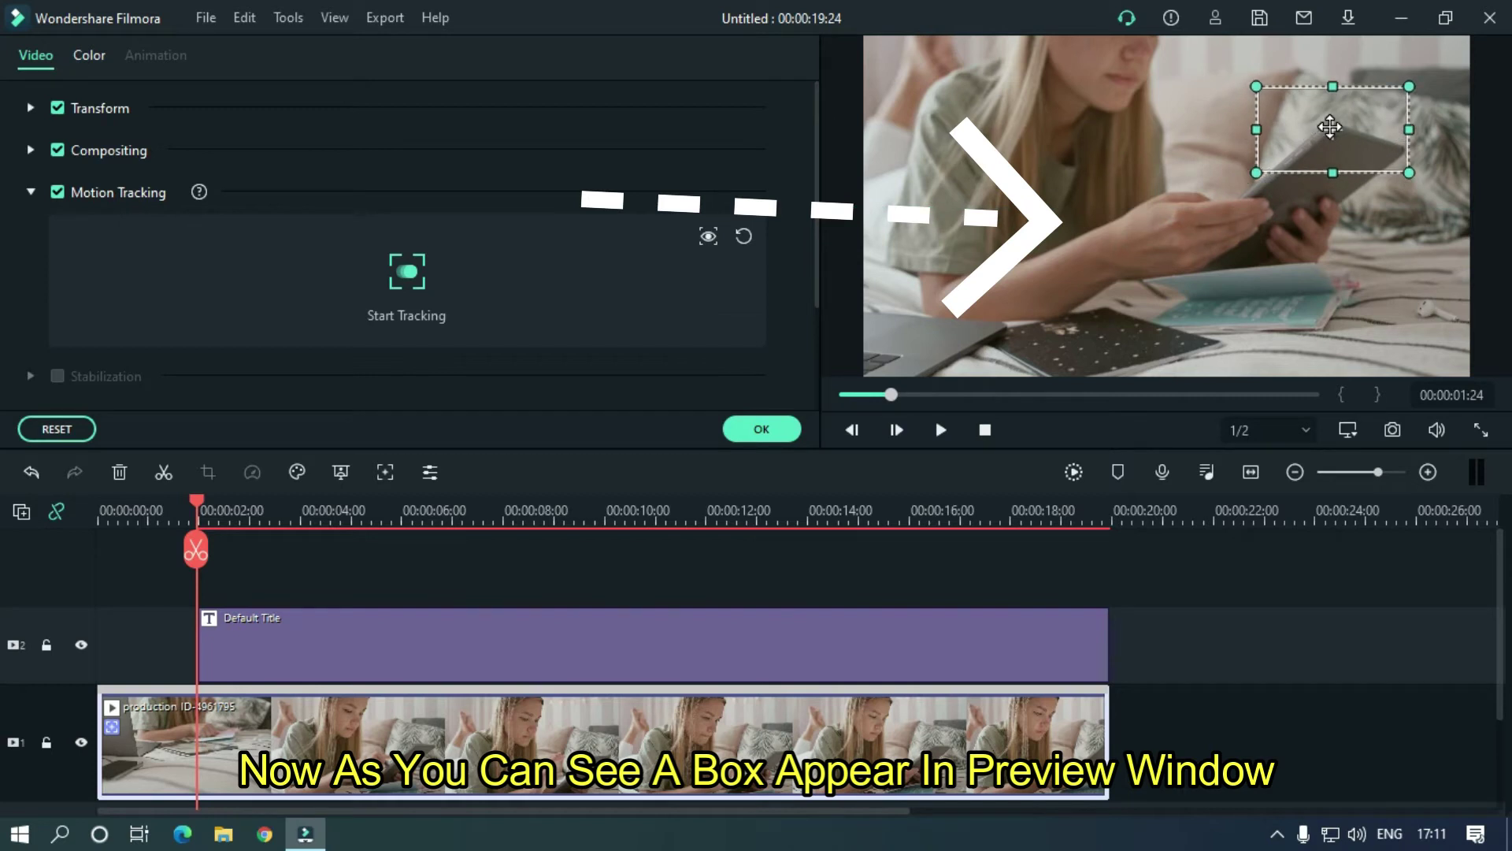
left_click(1353, 136)
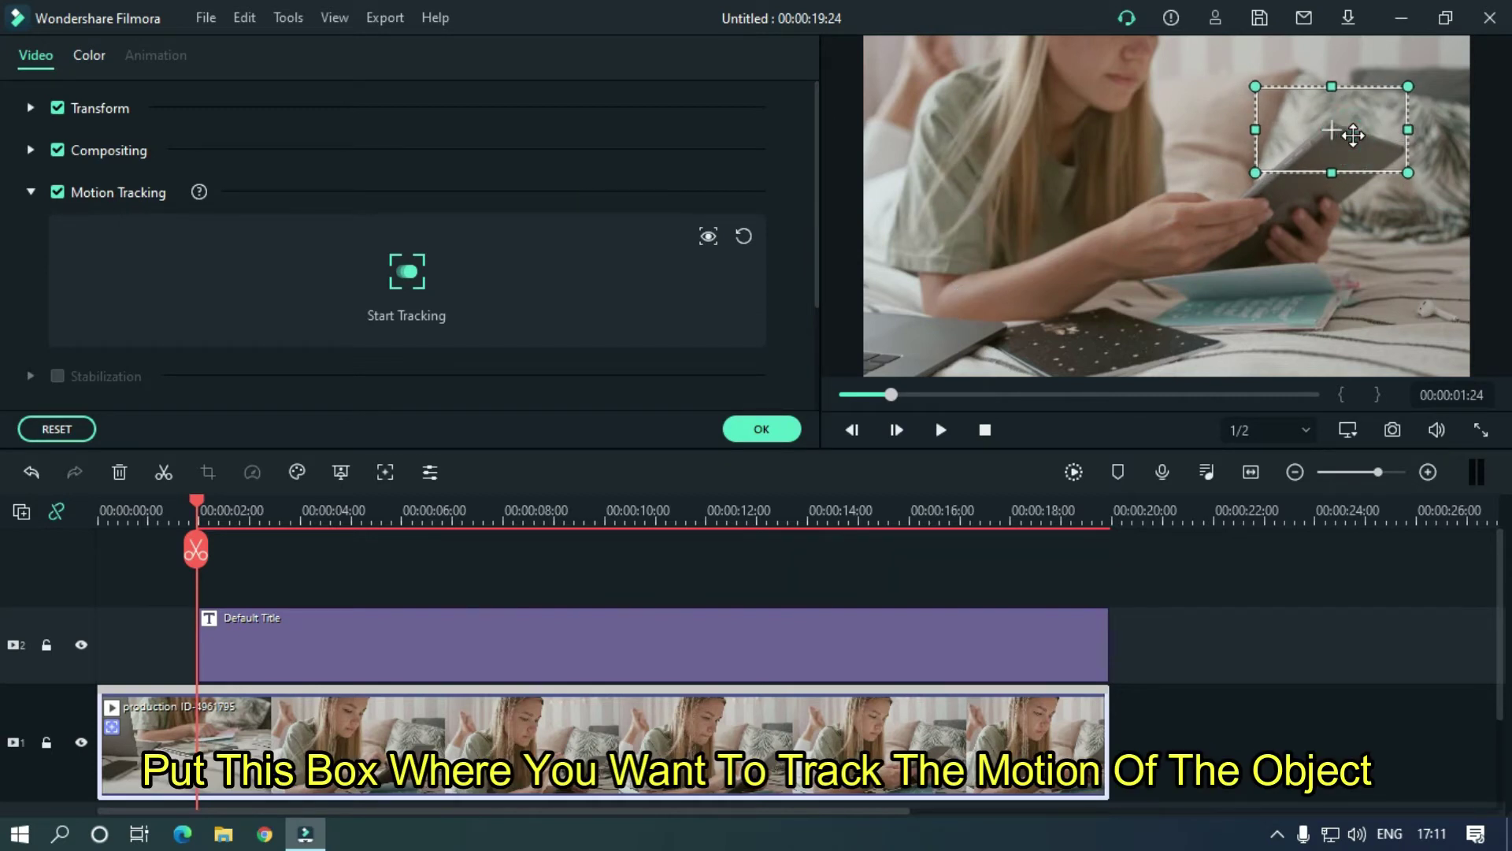
left_click_drag(1353, 136, 1355, 129)
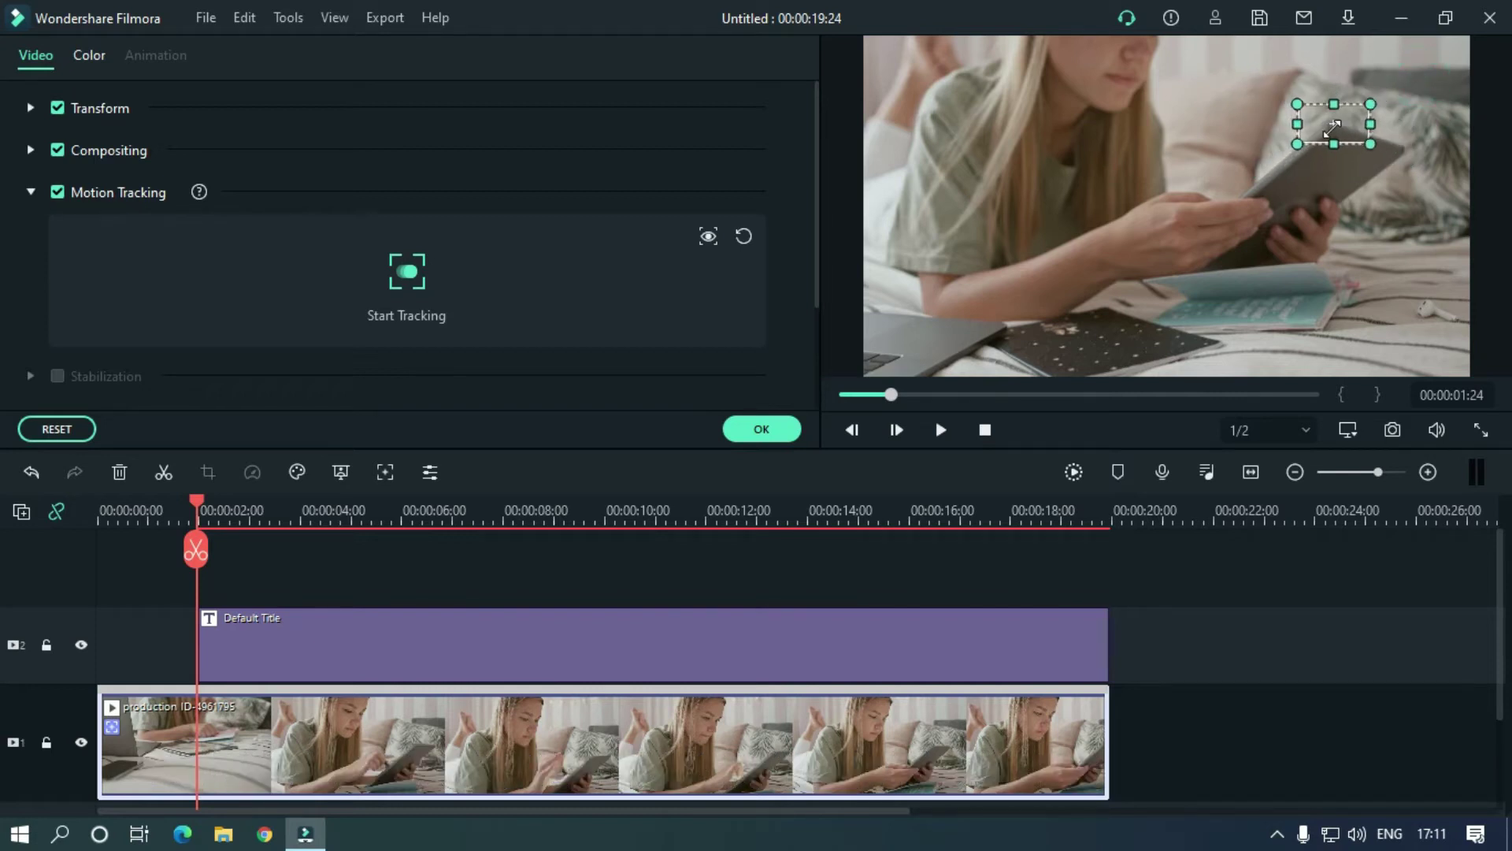
left_click_drag(1415, 77, 1362, 108)
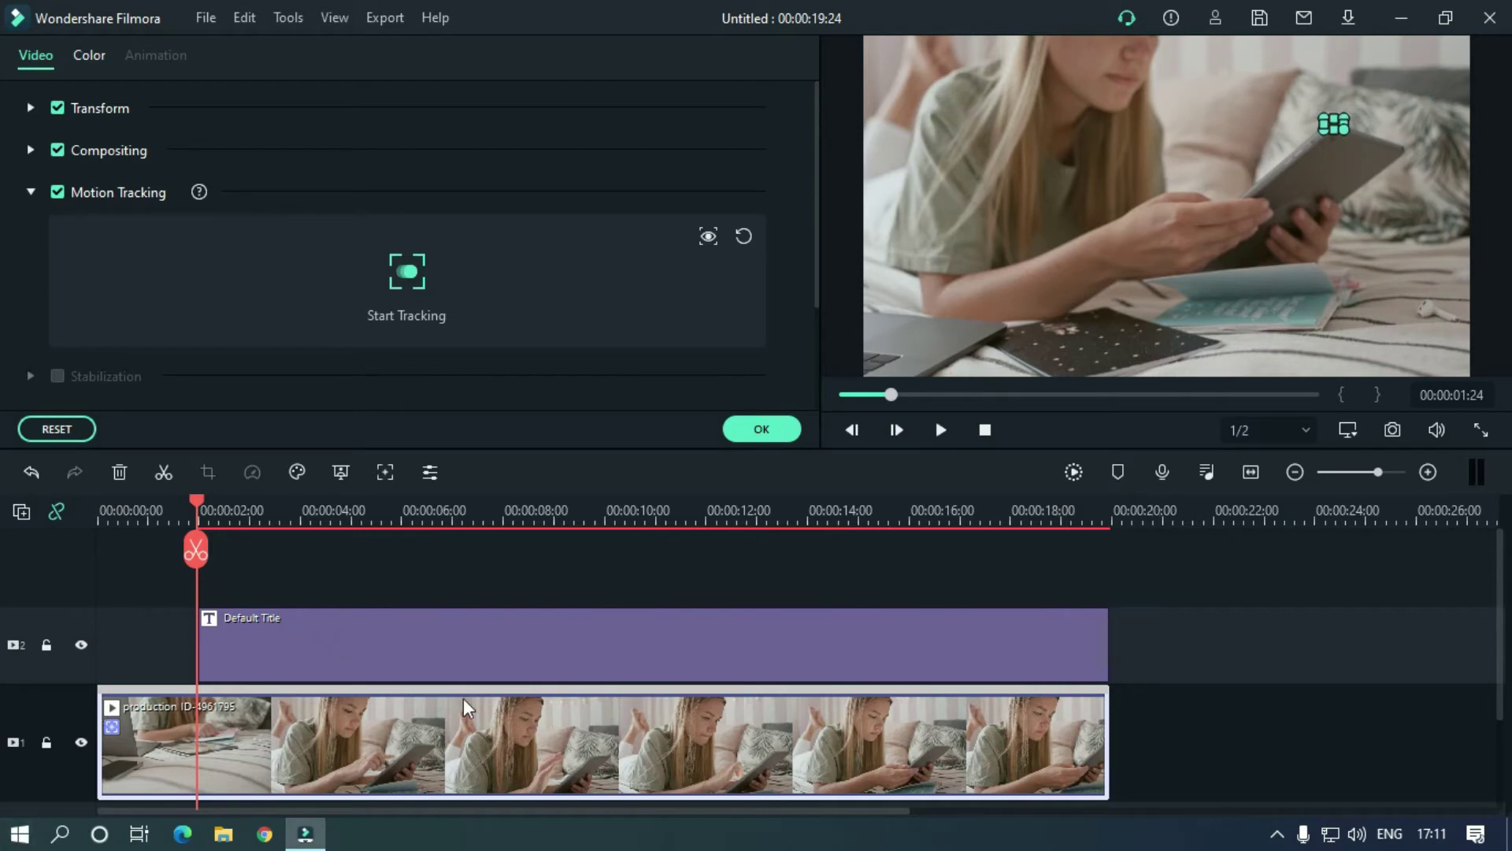
left_click(408, 278)
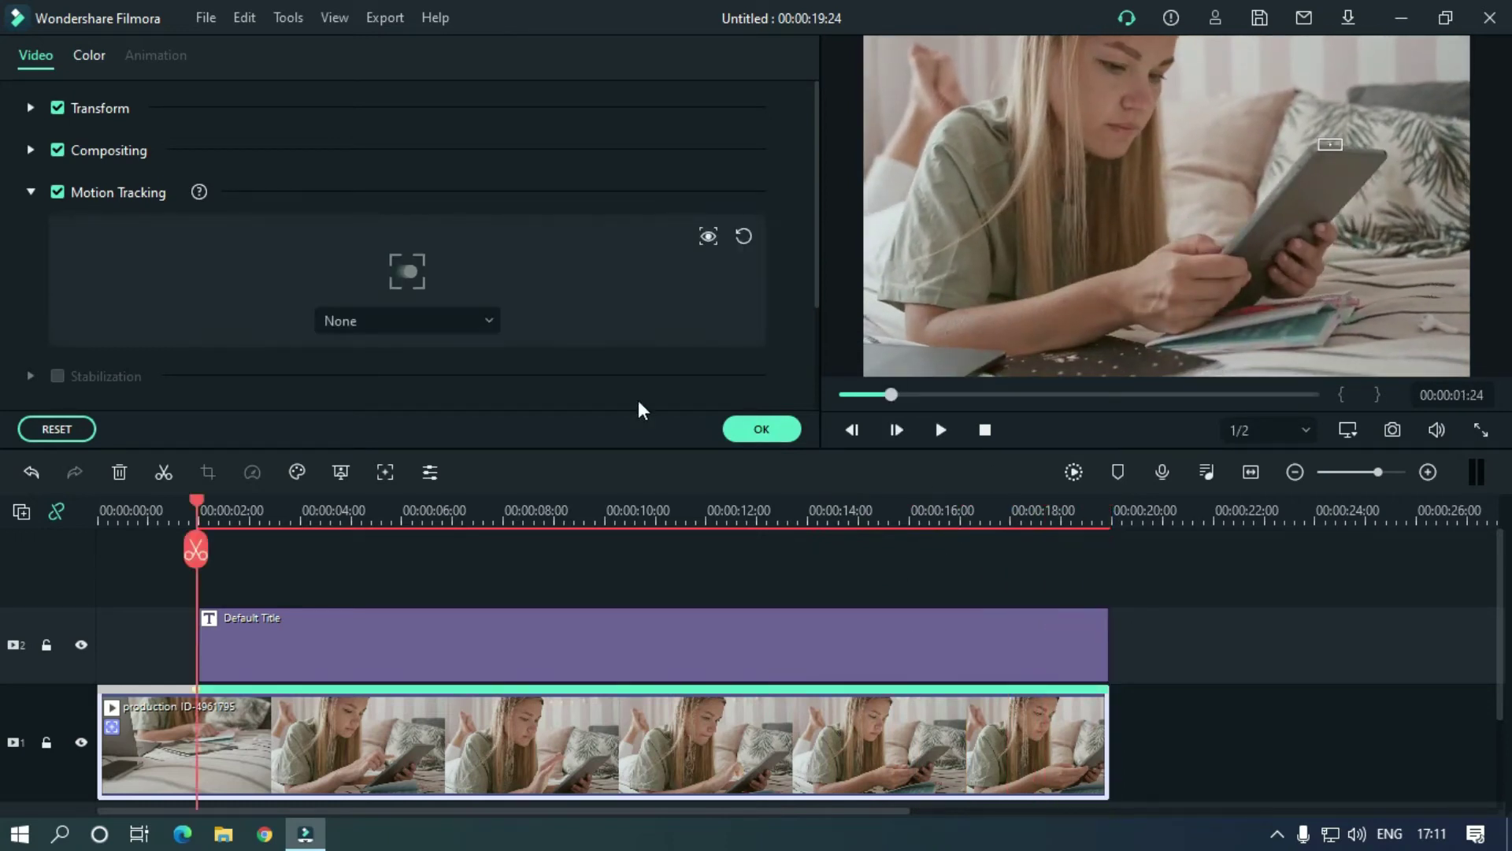
- Attach the tablet tracking to the Default Title and confirm
left_click(374, 329)
left_click(366, 400)
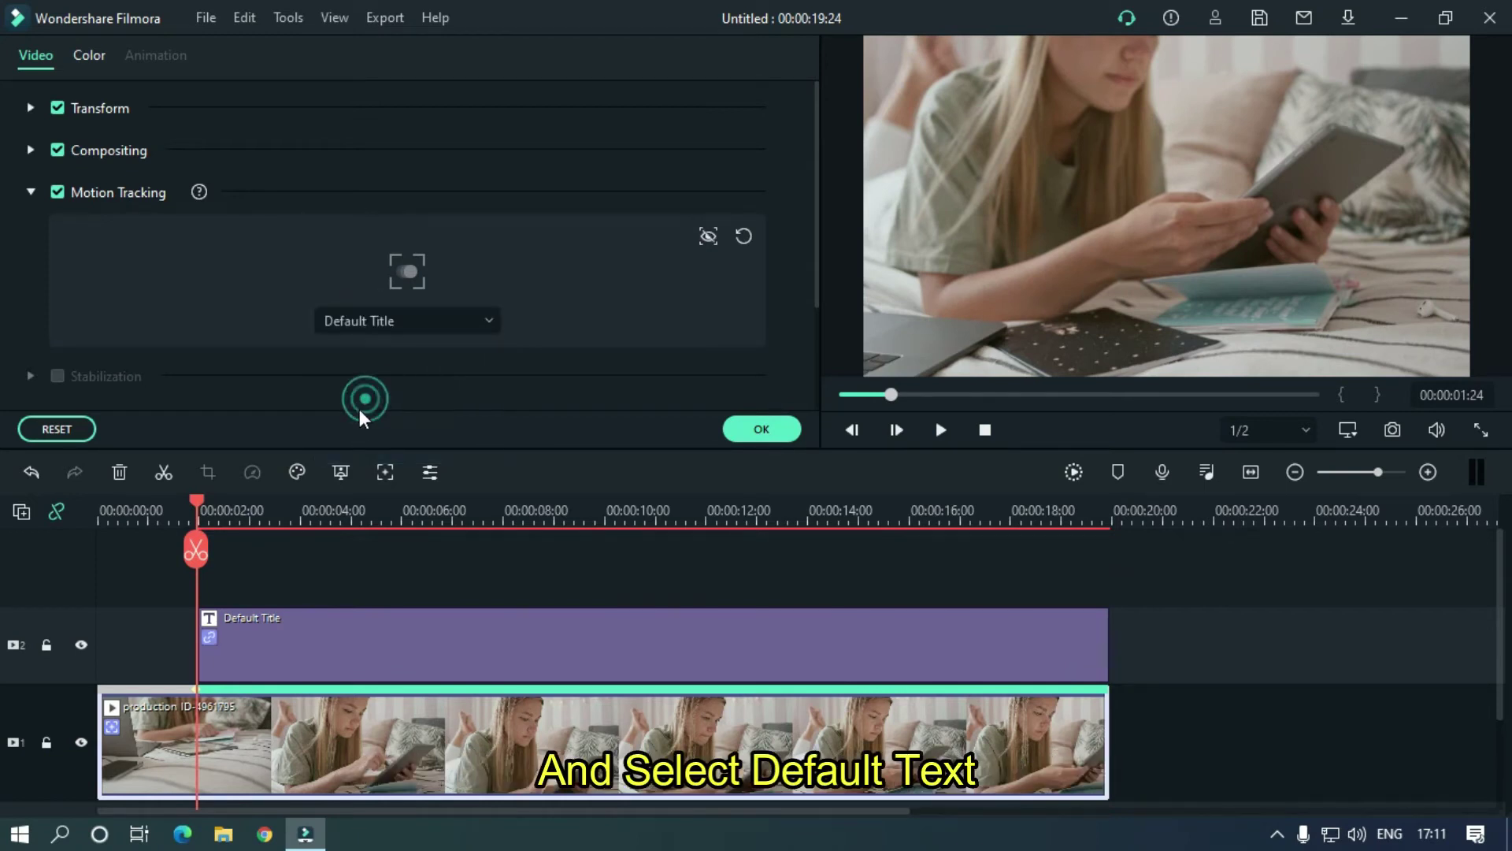
left_click(766, 430)
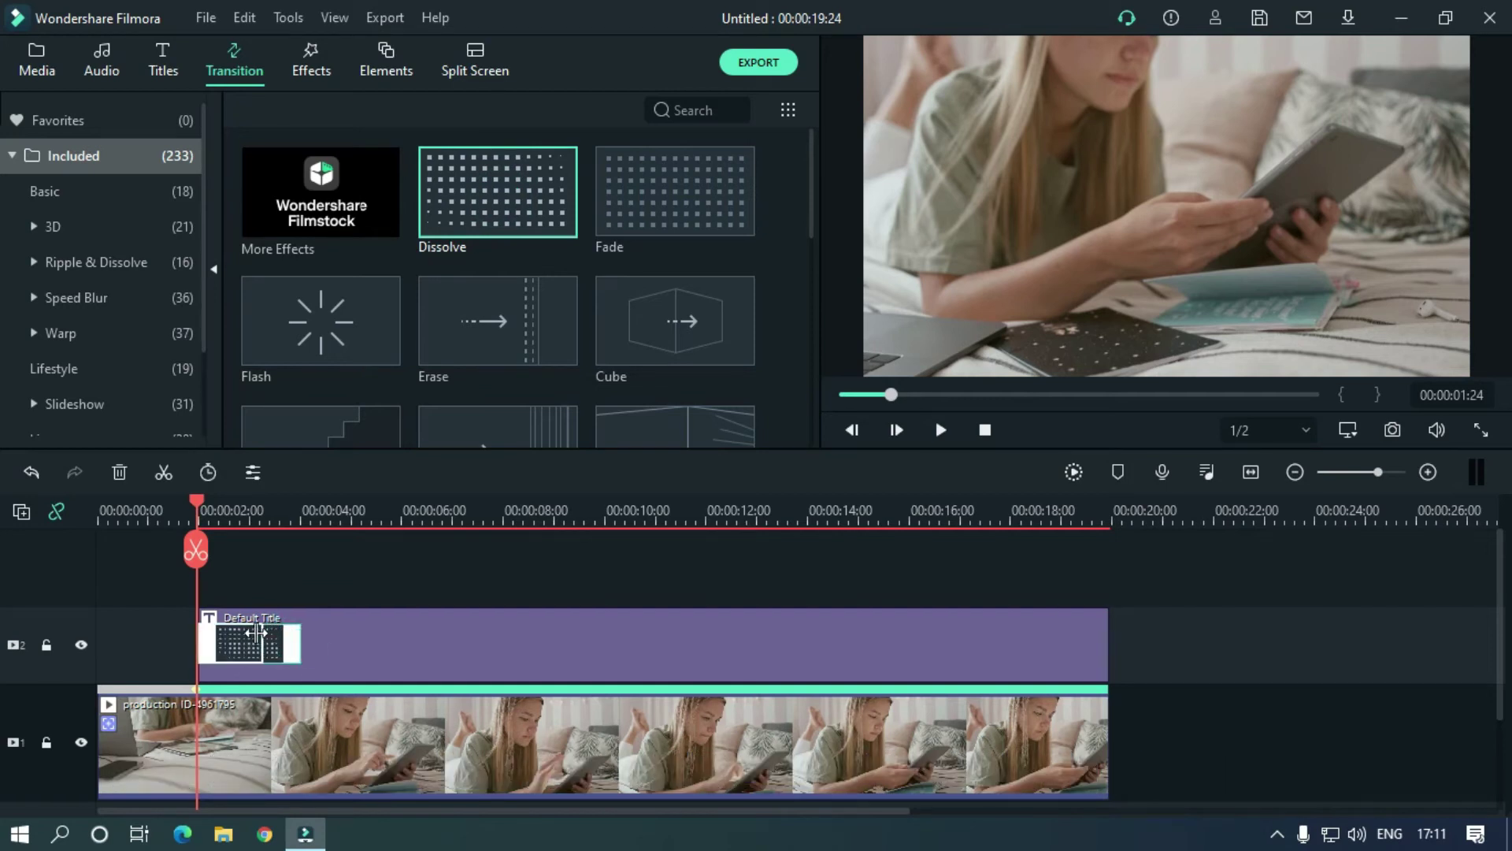
- Replay from the start to confirm the Instagram callout follows the tablet, then show Media
left_click(95, 526)
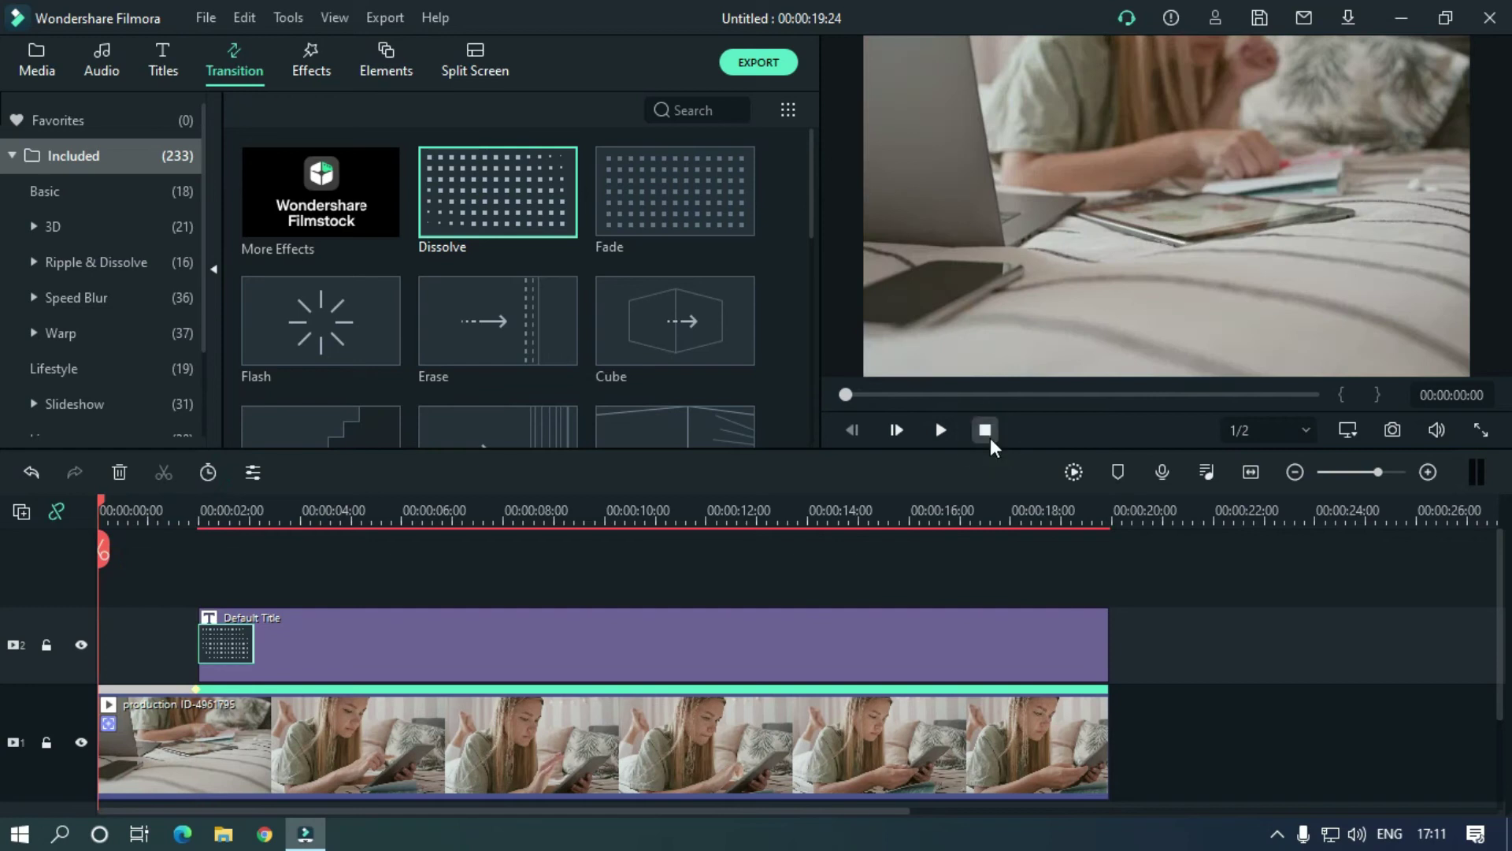
left_click(933, 431)
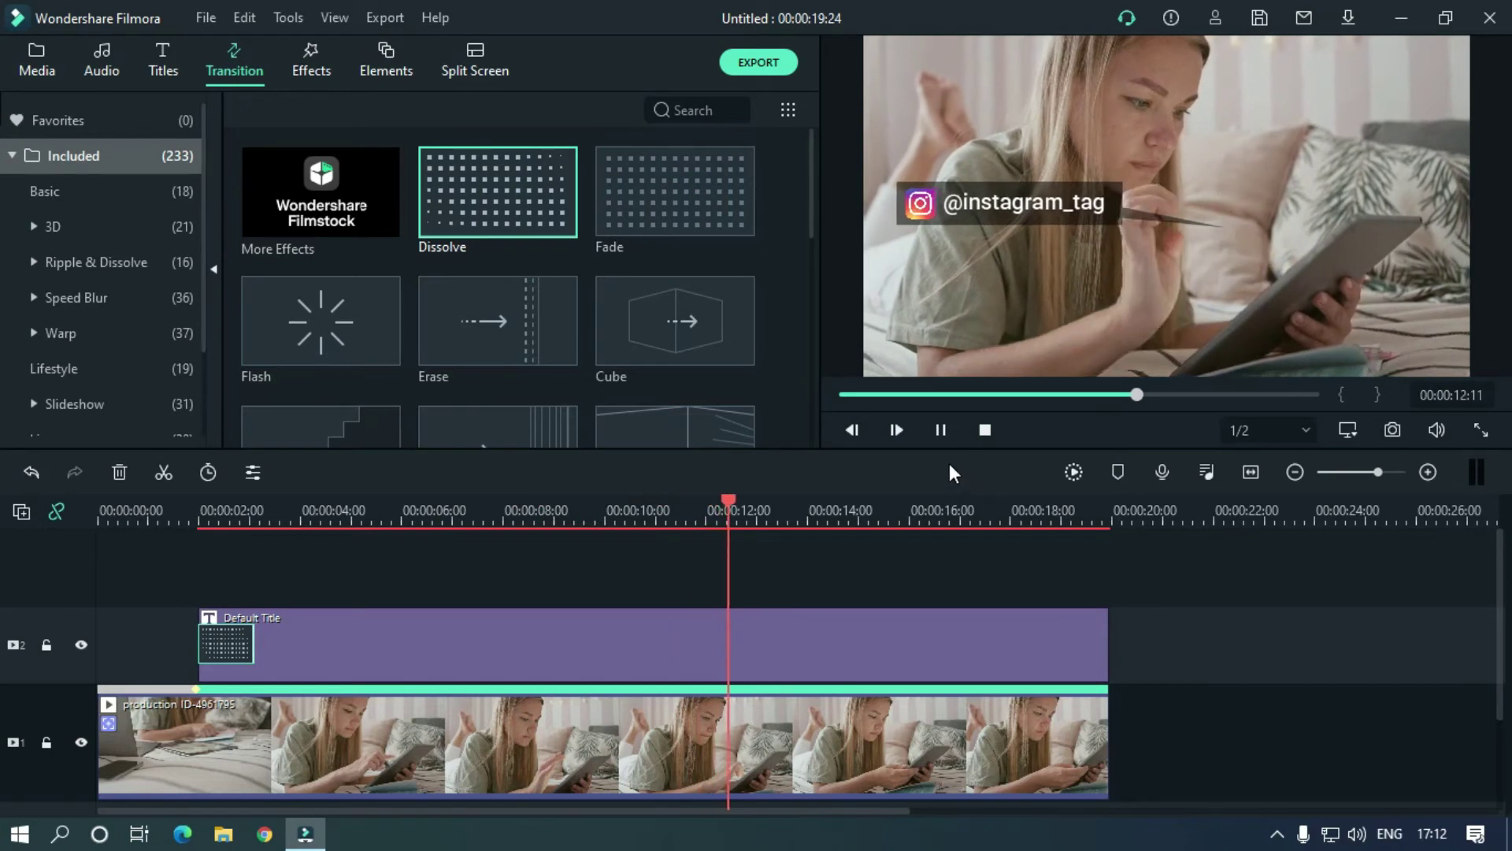
key("space")
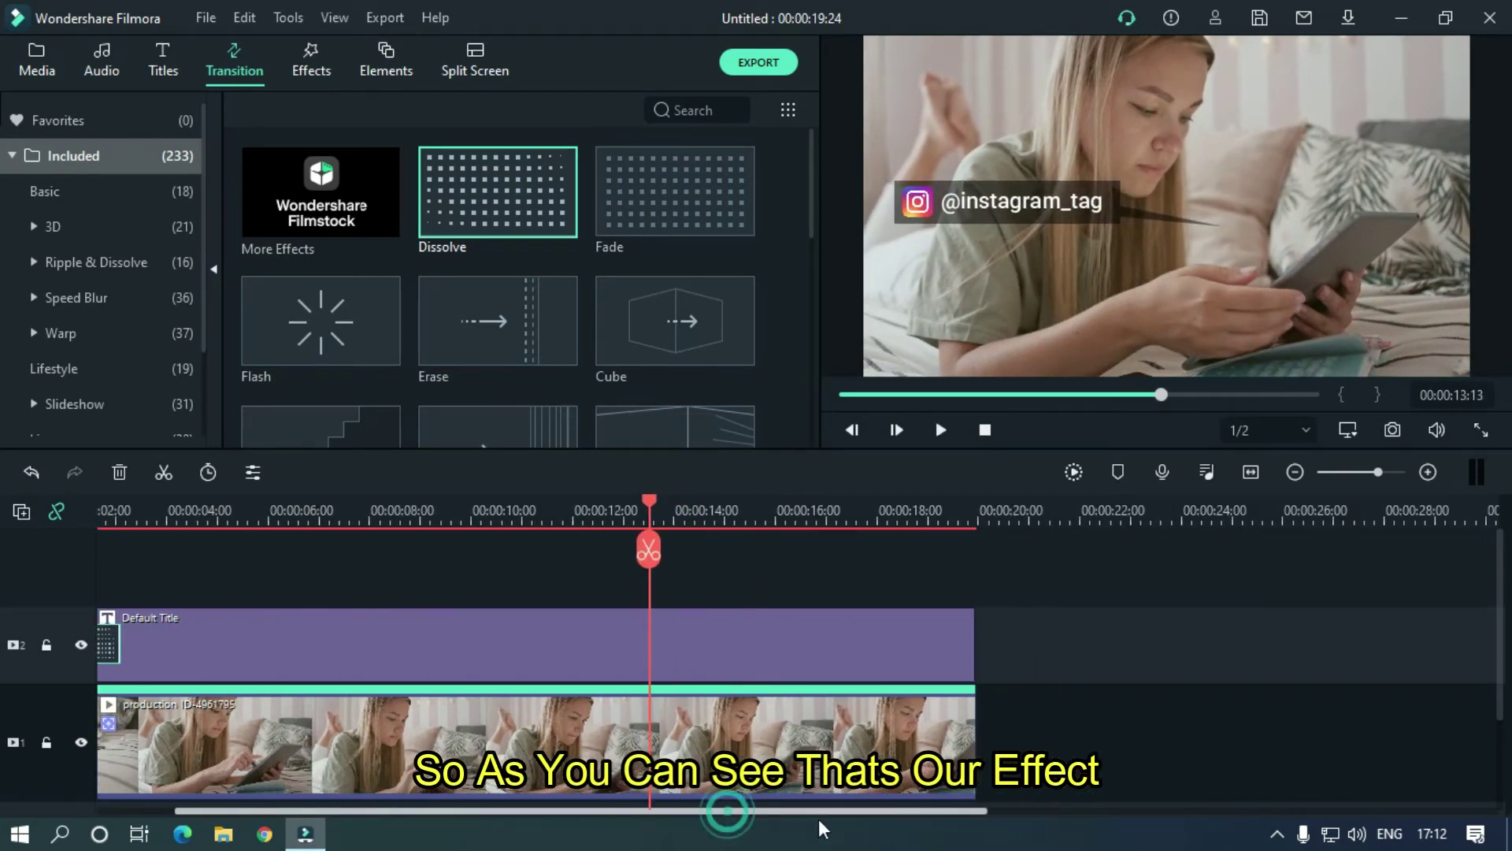
left_click_drag(731, 819, 1134, 819)
left_click(39, 69)
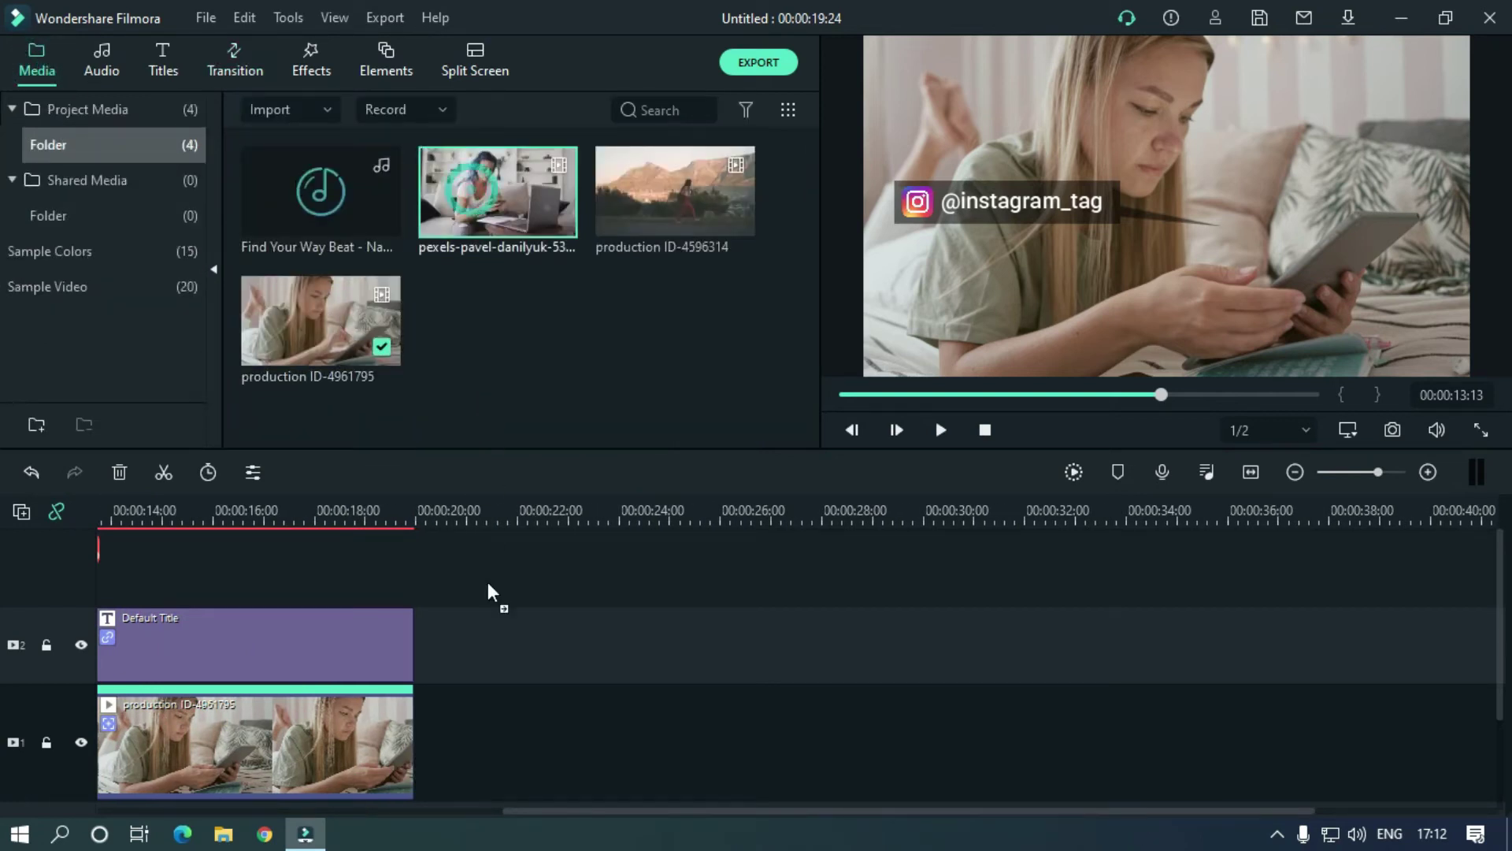
- Append the pexels clip after the first clip and copy the callout title over it
mouse_move(488, 590)
left_mouse_down()
mouse_move(450, 748)
mouse_move(493, 737)
left_mouse_up()
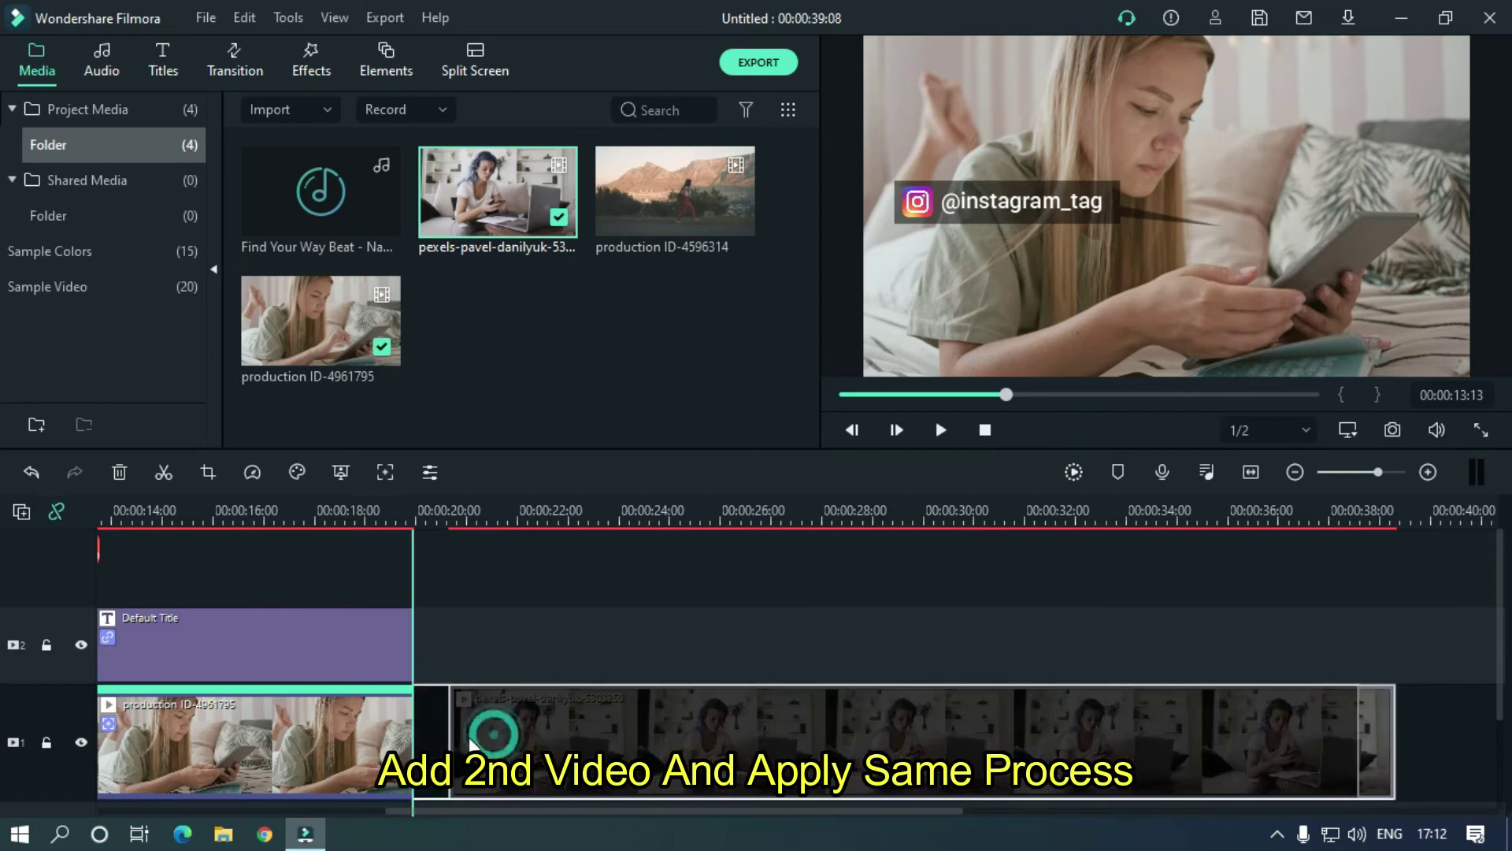
left_click(247, 642)
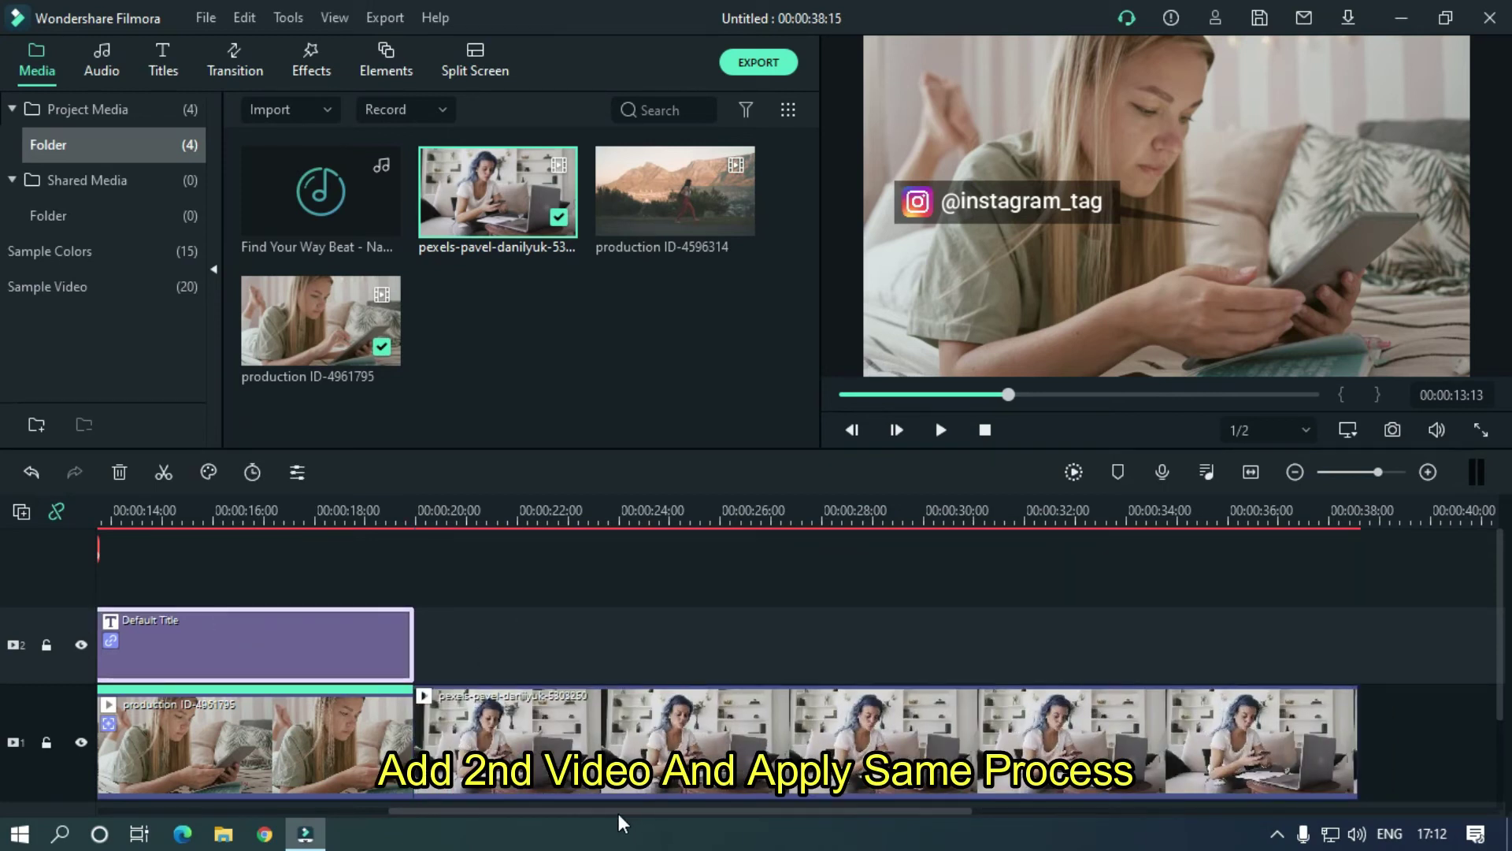
left_click_drag(619, 811, 326, 811)
right_click(351, 654)
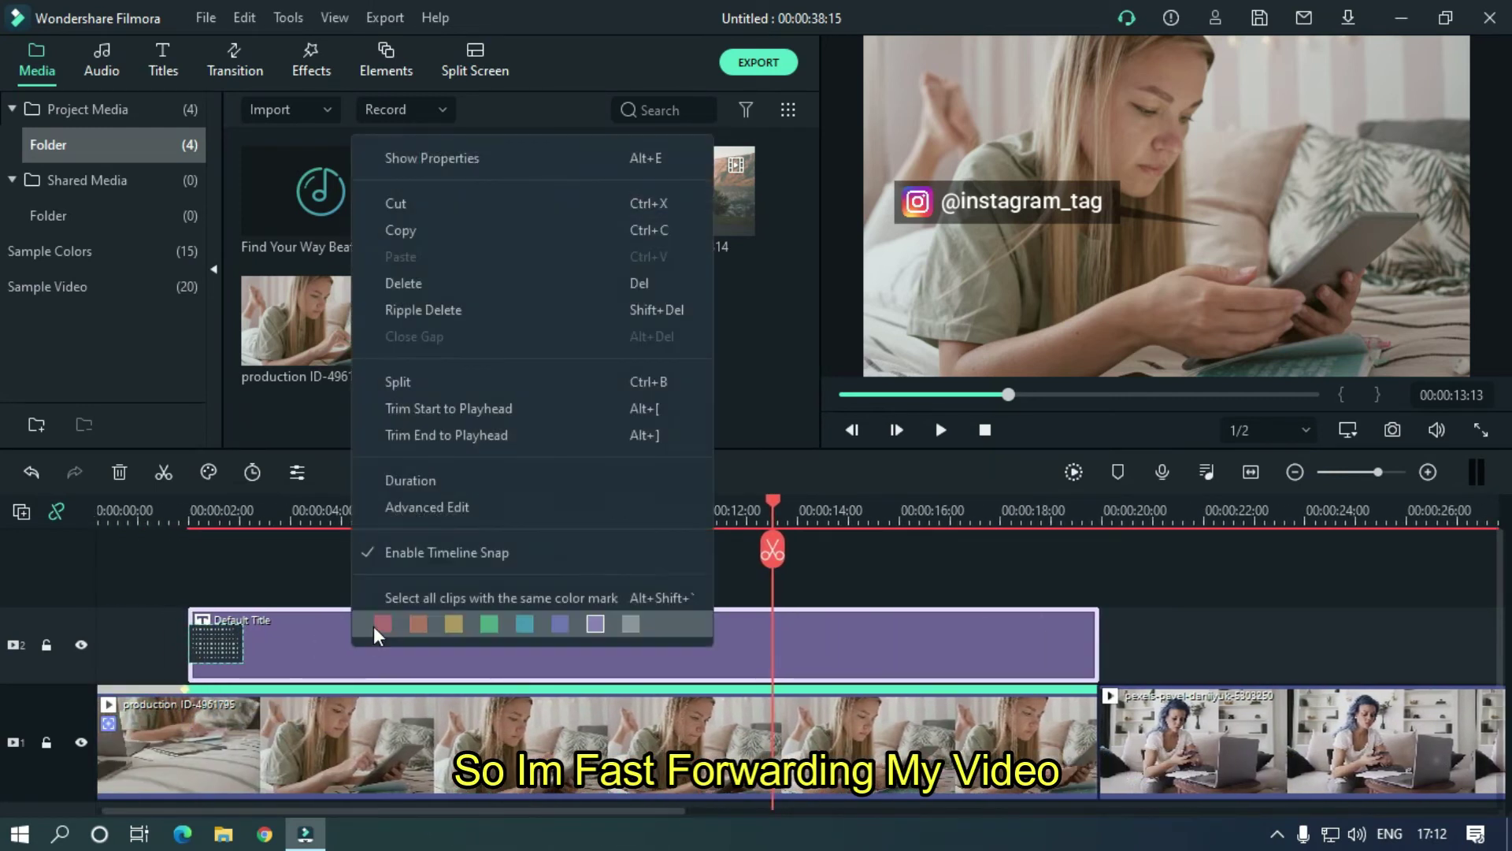
left_click(410, 405)
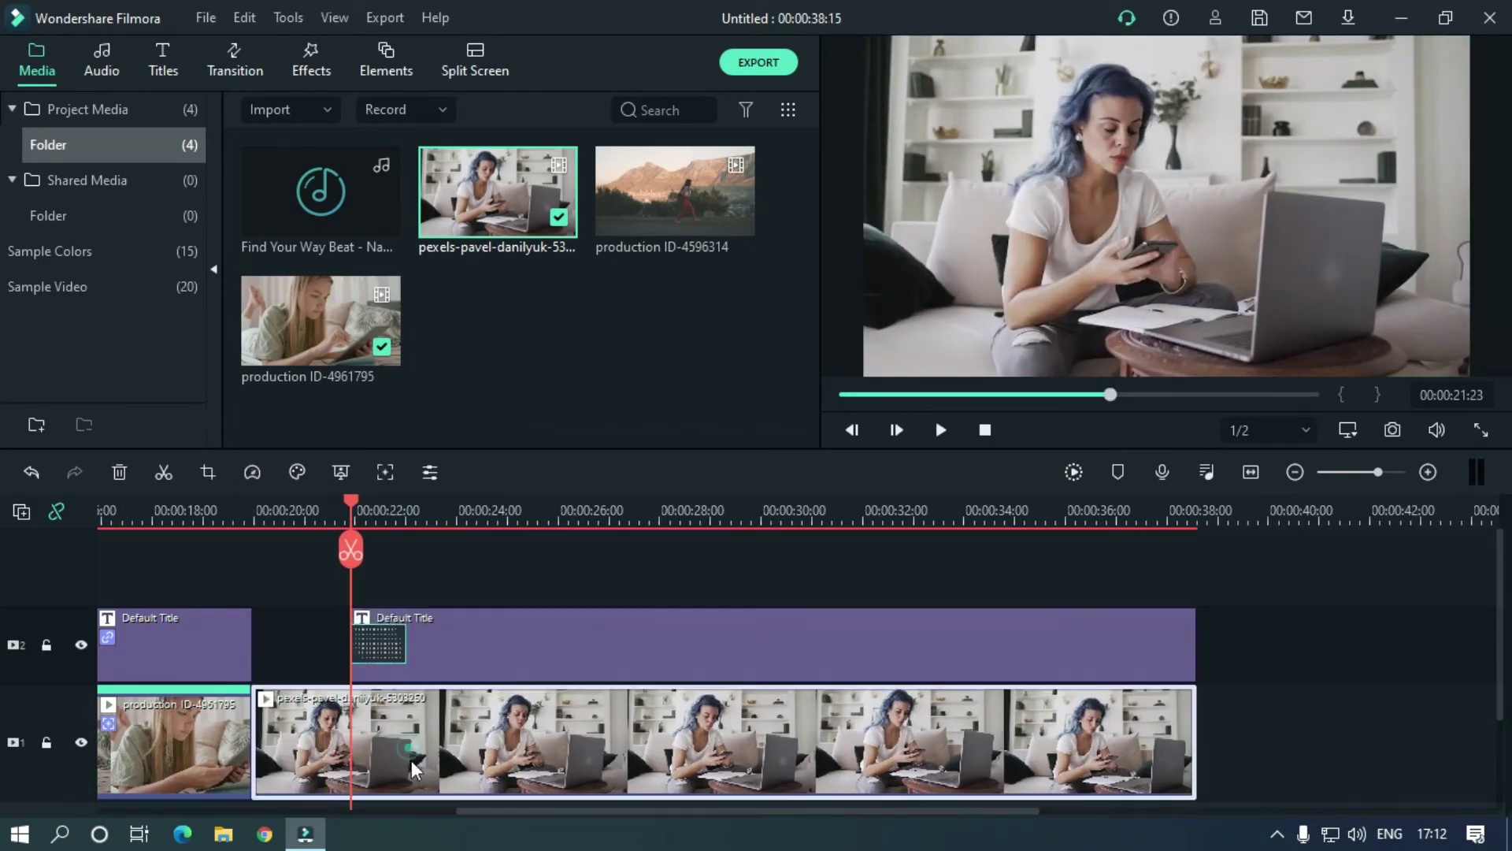
- Replace the callout's Instagram logo with the Facebook logo, shrunk to icon size
double_click(788, 638)
left_click(666, 434)
left_click(634, 611)
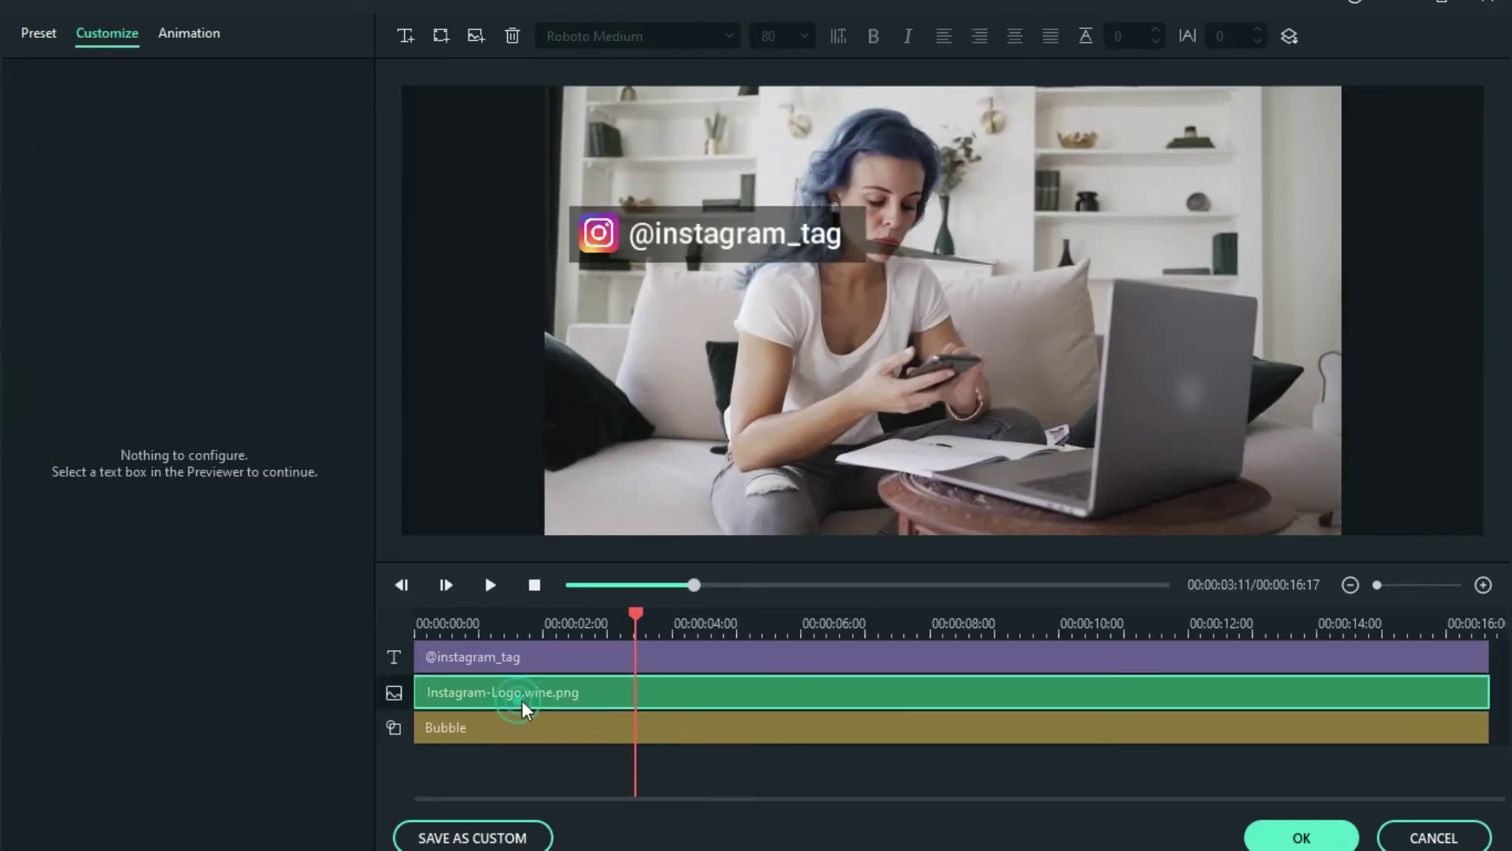
double_click(523, 693)
double_click(523, 270)
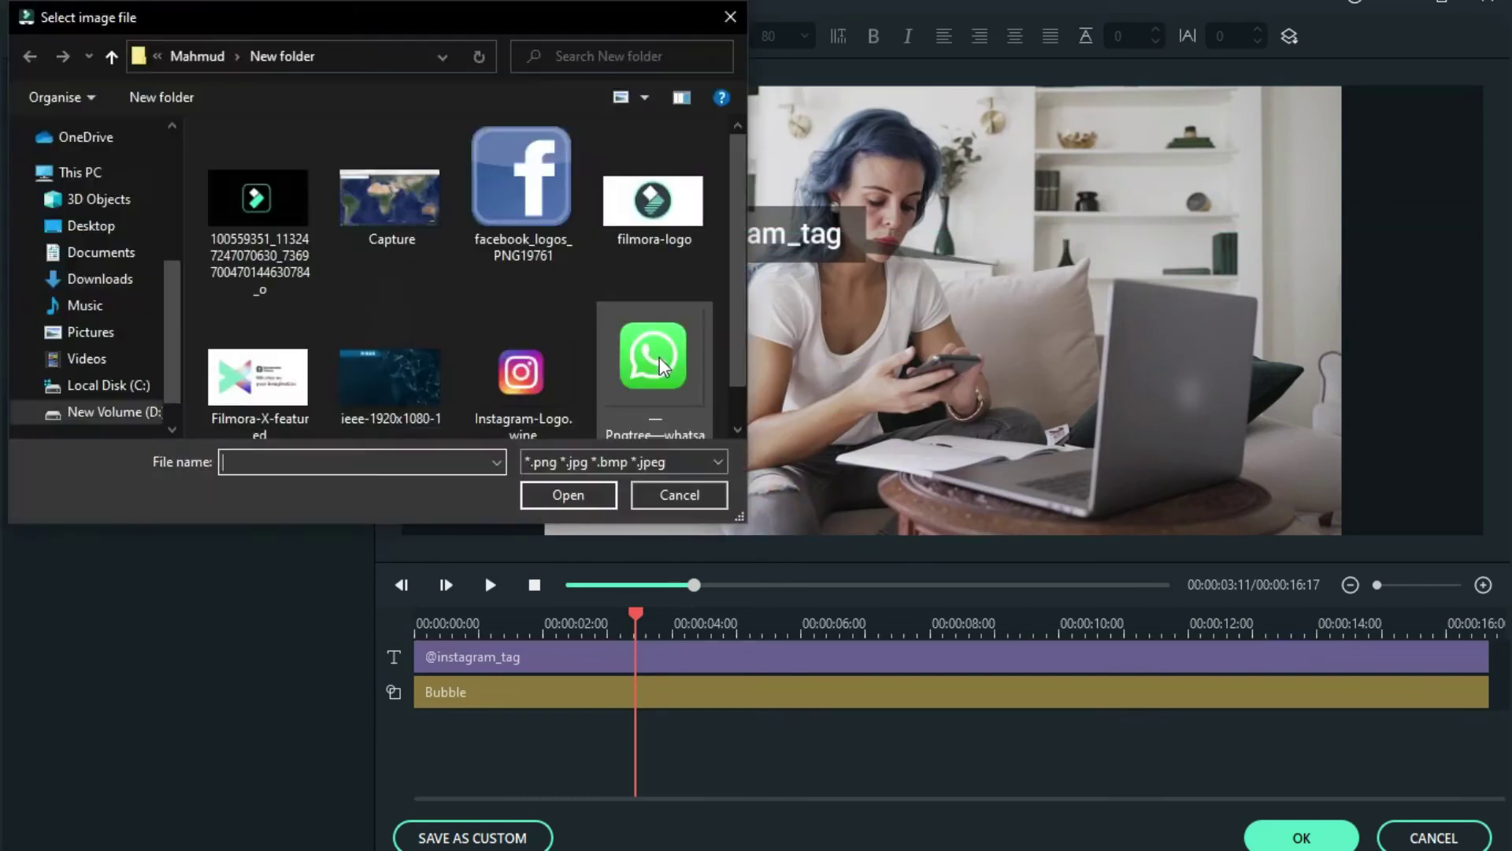
left_click_drag(1166, 100, 664, 508)
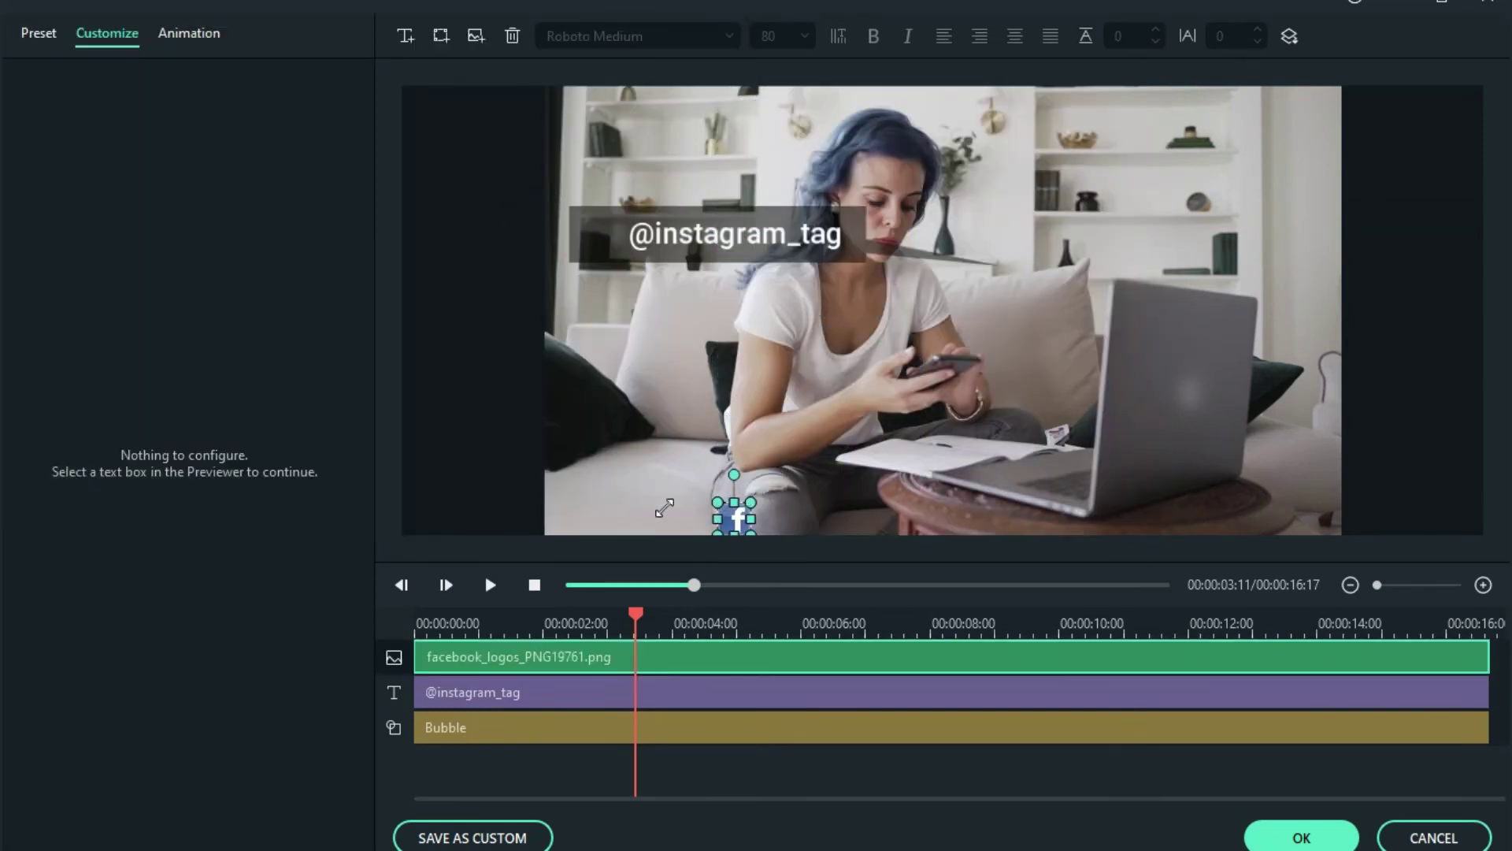
left_click(505, 697)
type("@facebook_username")
left_click(961, 252)
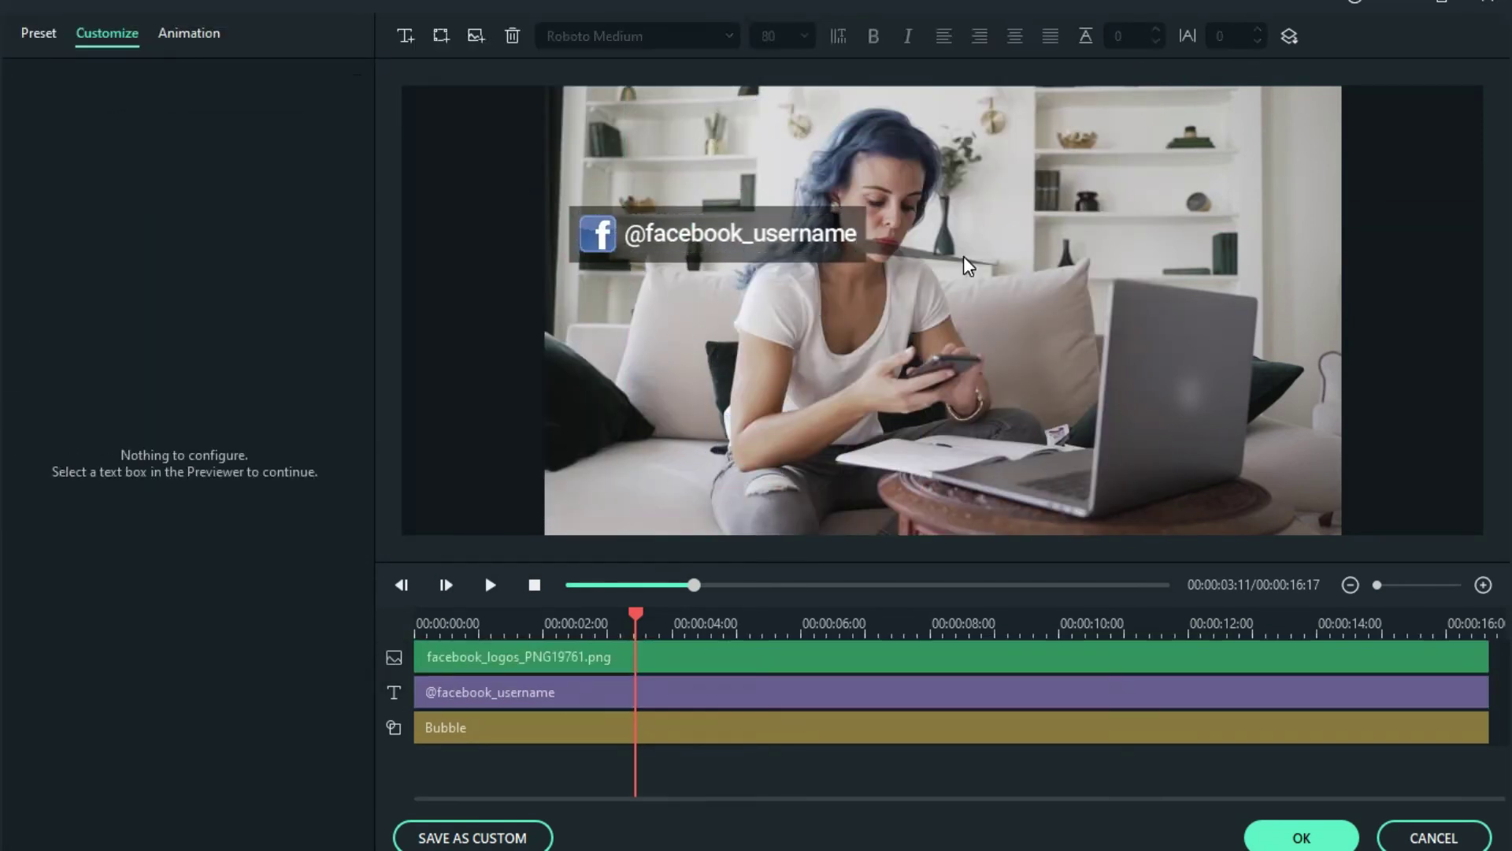
left_click(917, 378)
left_click(1295, 837)
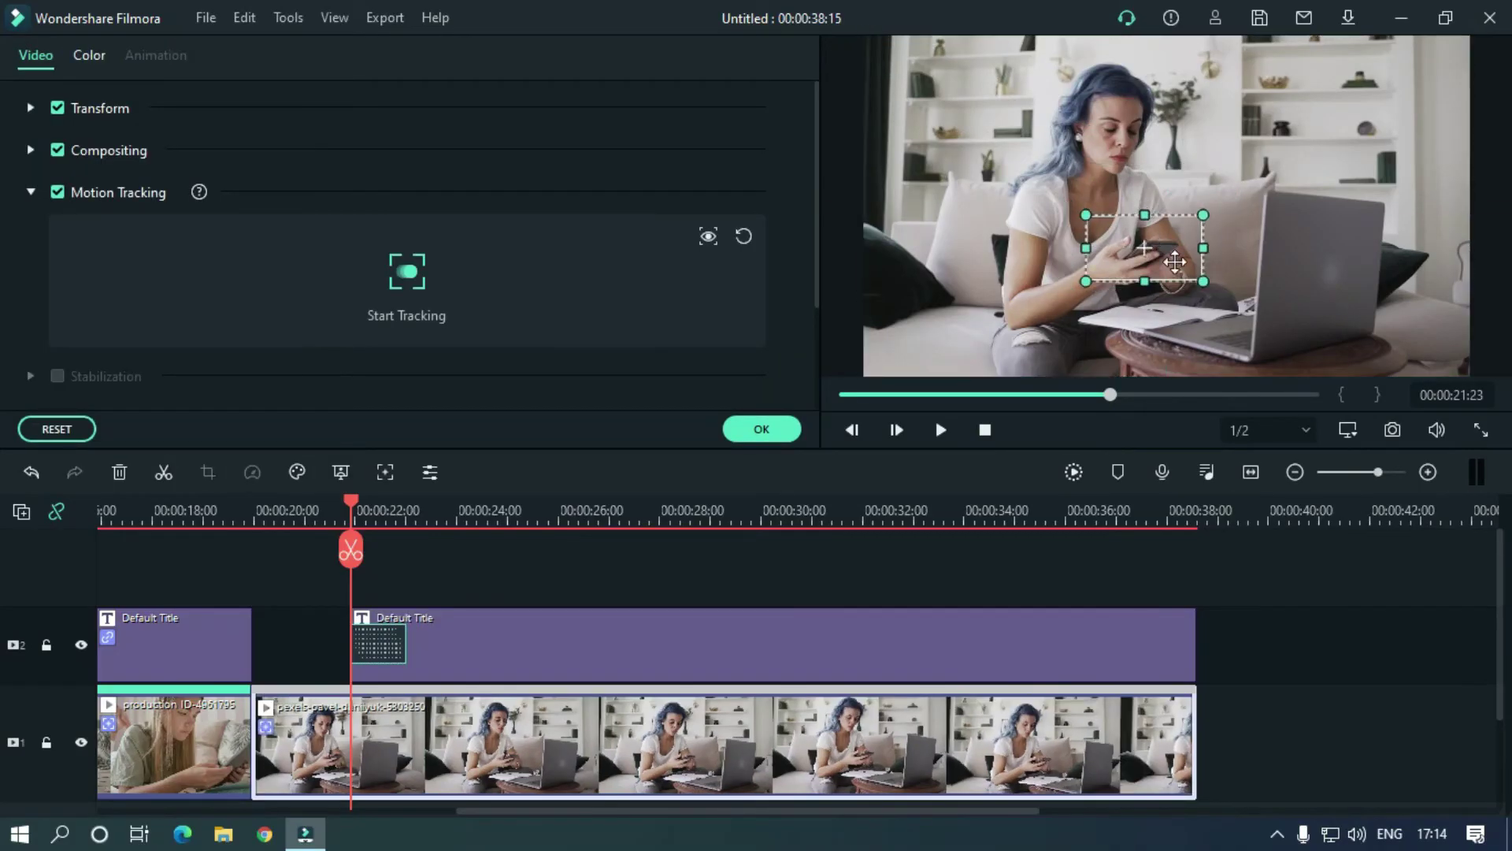
left_click(402, 281)
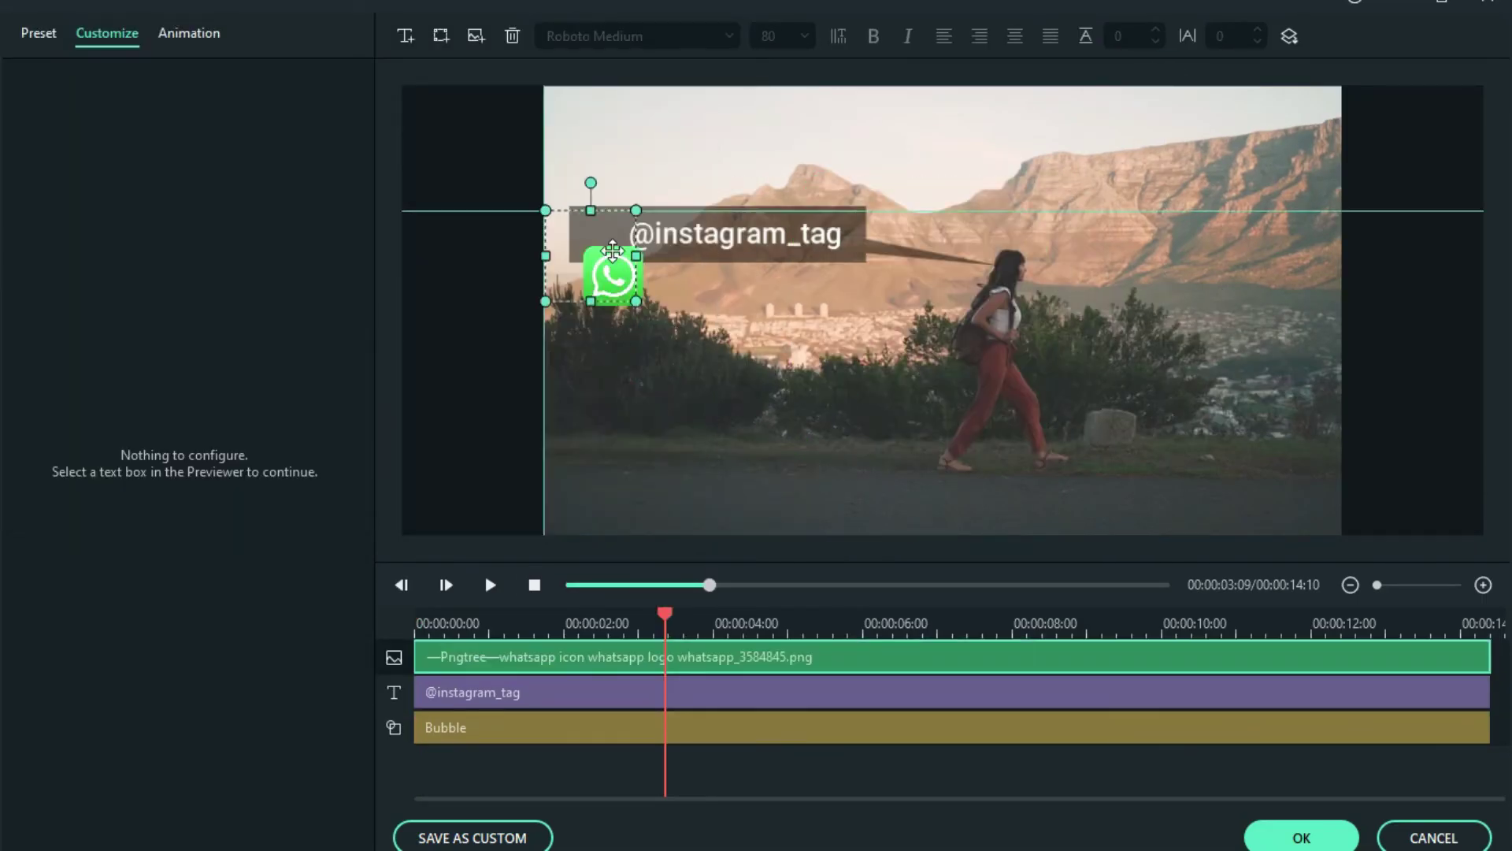
left_click(687, 260)
double_click(47, 126)
type("@whatsapp_ID")
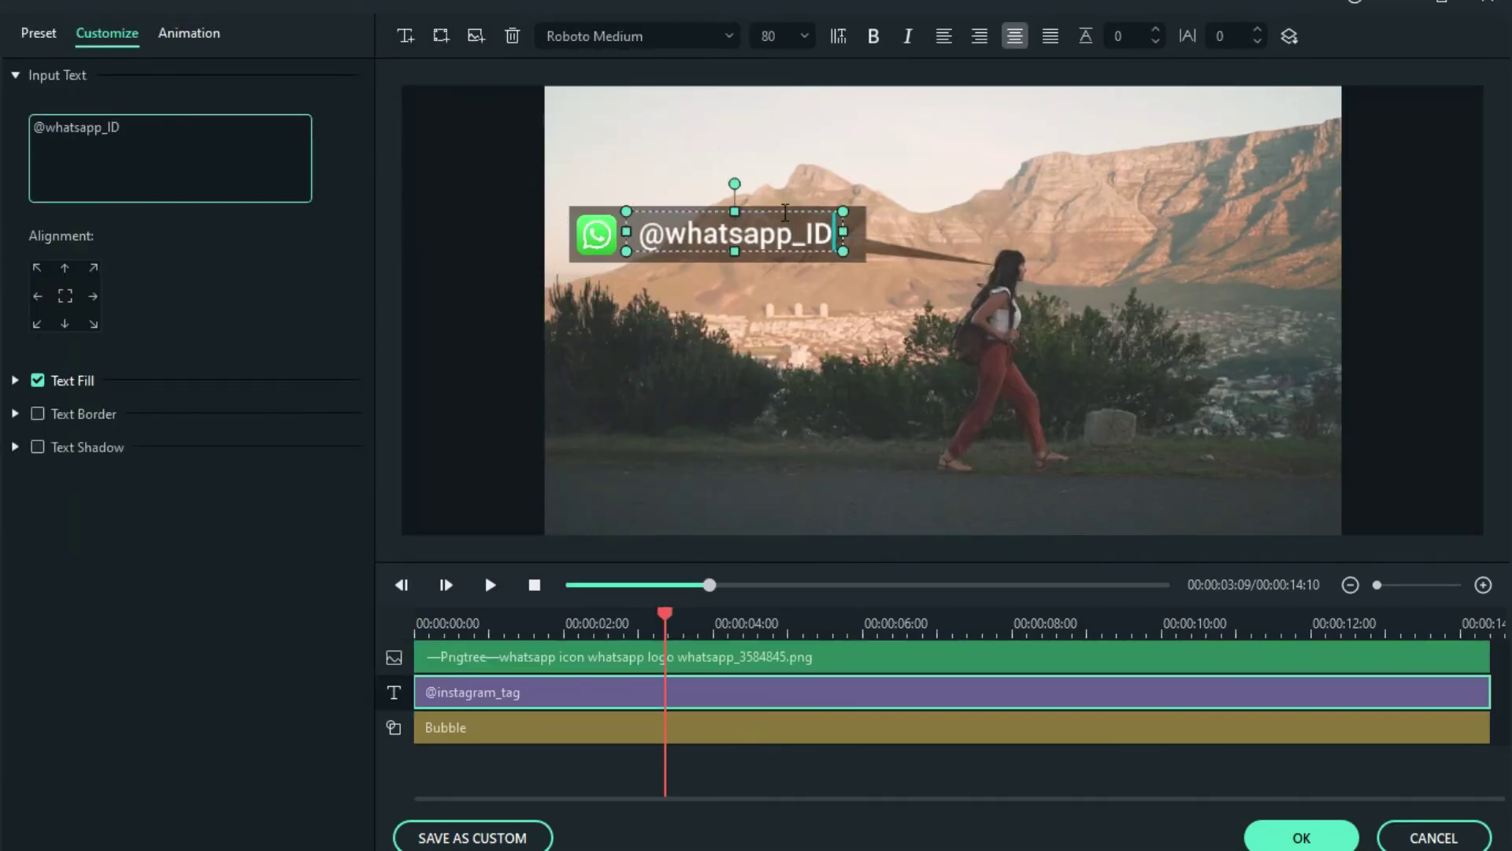
left_click(841, 234)
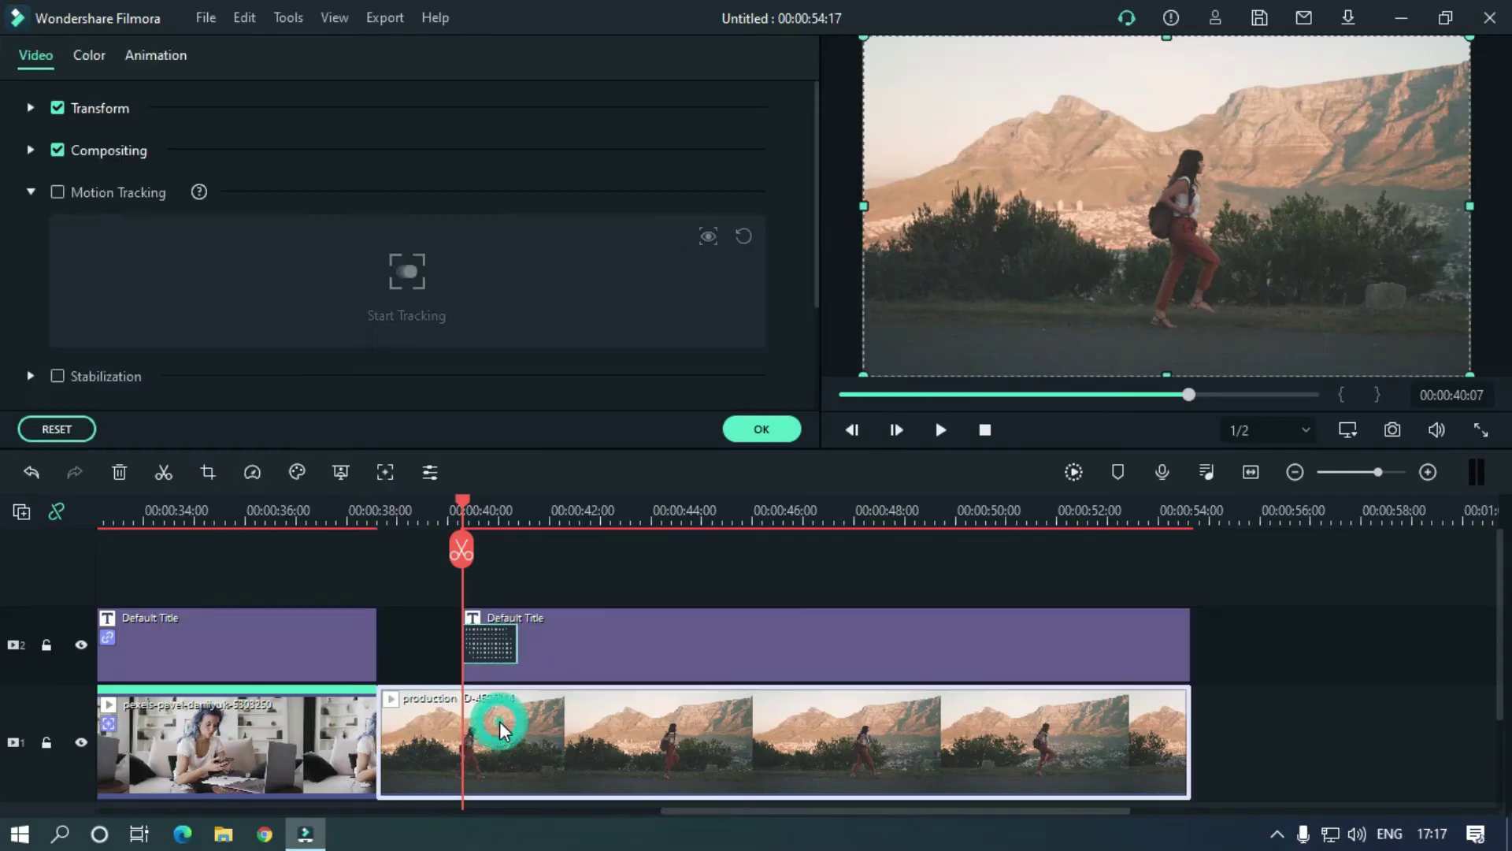
- Motion-track the WhatsApp callout to follow the walking woman and apply it
left_click(500, 729)
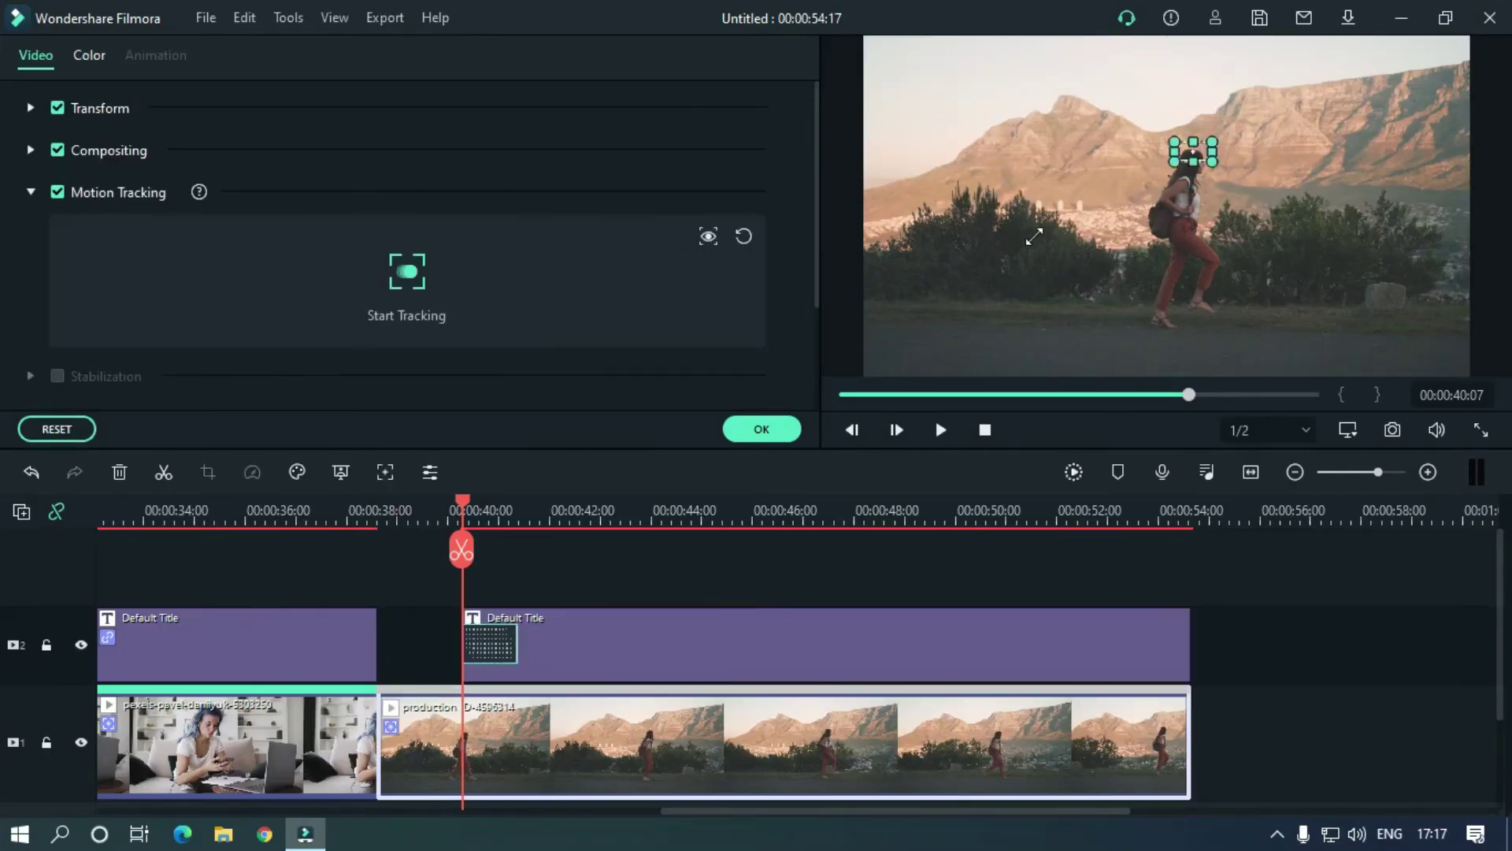
left_click(392, 290)
left_click_drag(463, 500, 804, 498)
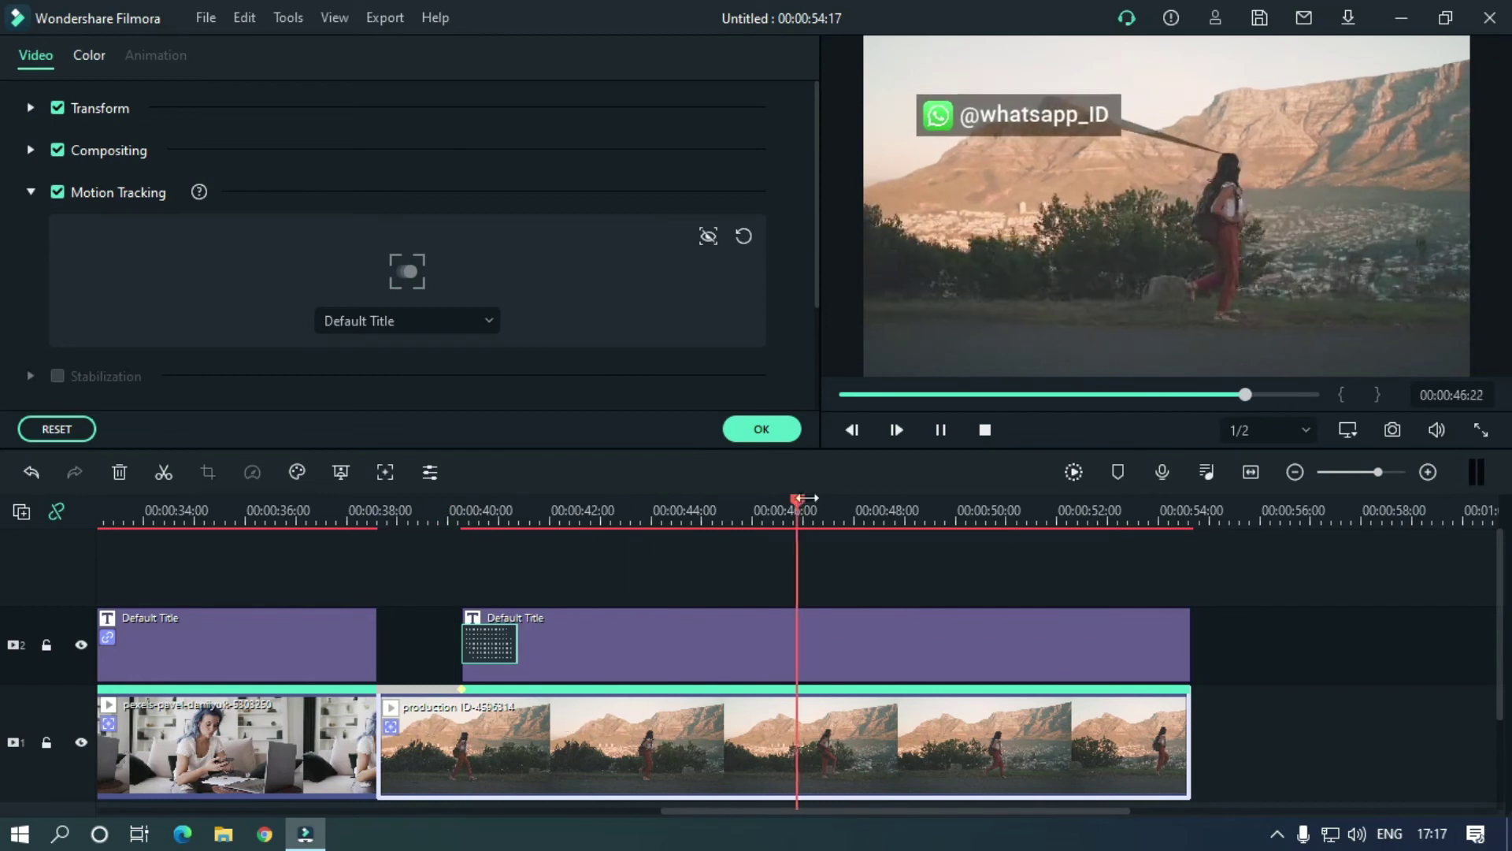
left_click(772, 428)
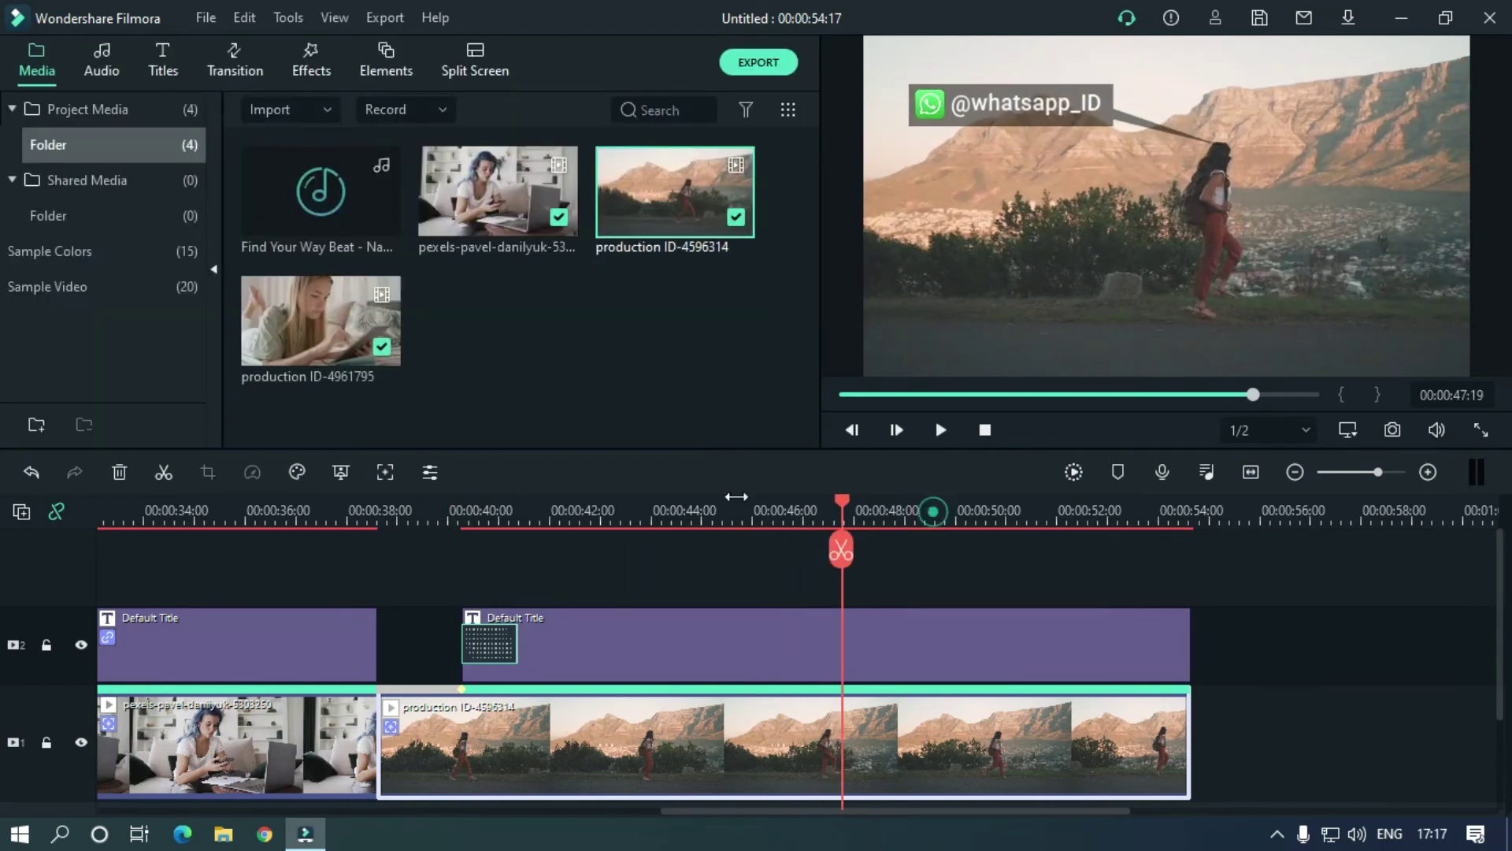
- Delete the Find Your Way Beat music running past the last video clip's end
scroll(737, 496, "down", 3)
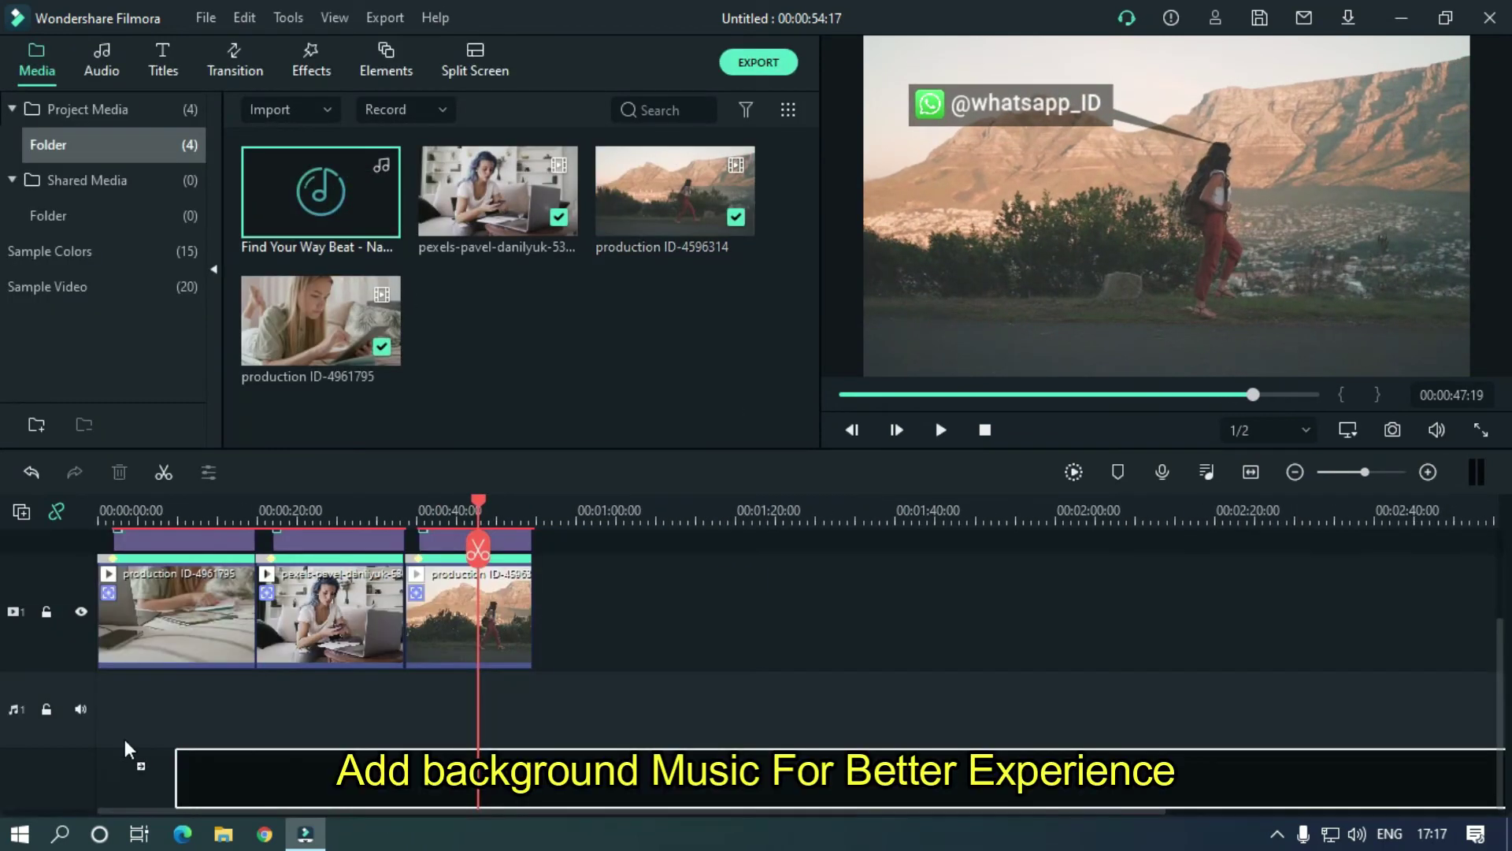
left_click(535, 510)
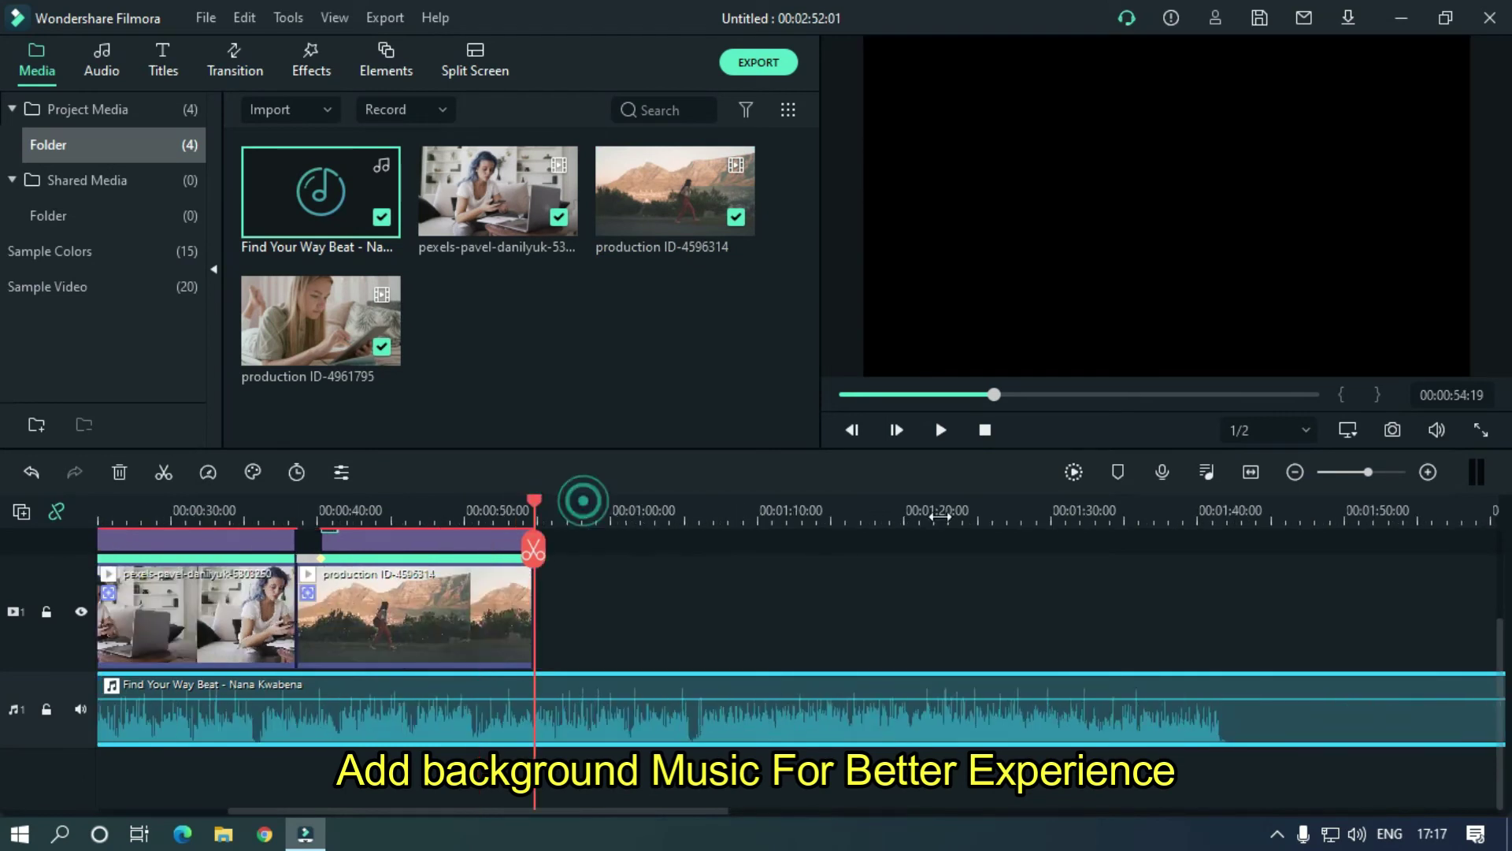
scroll(696, 479, "up", 4)
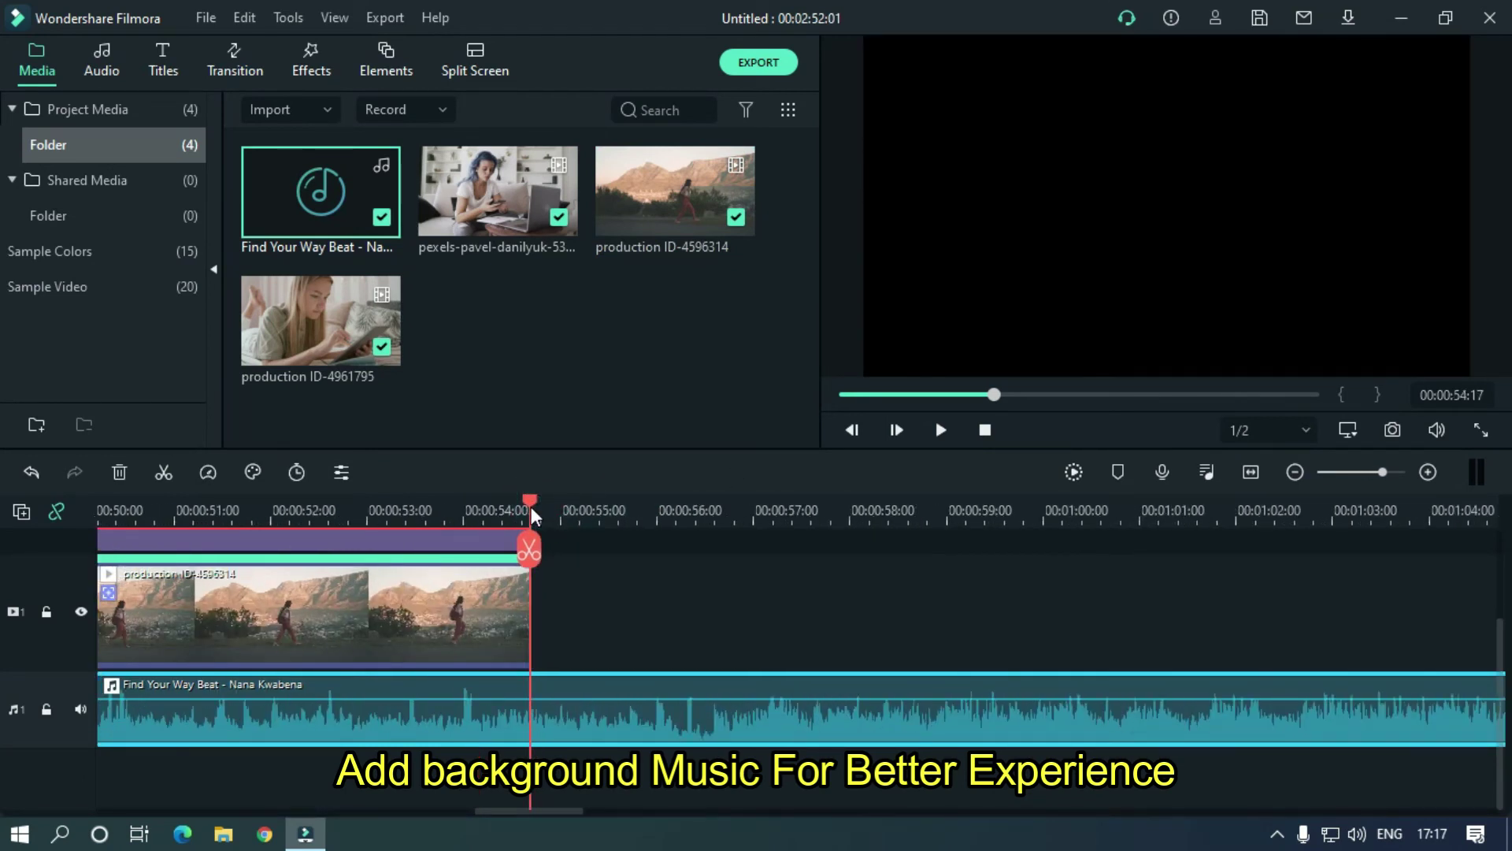
left_click(557, 721)
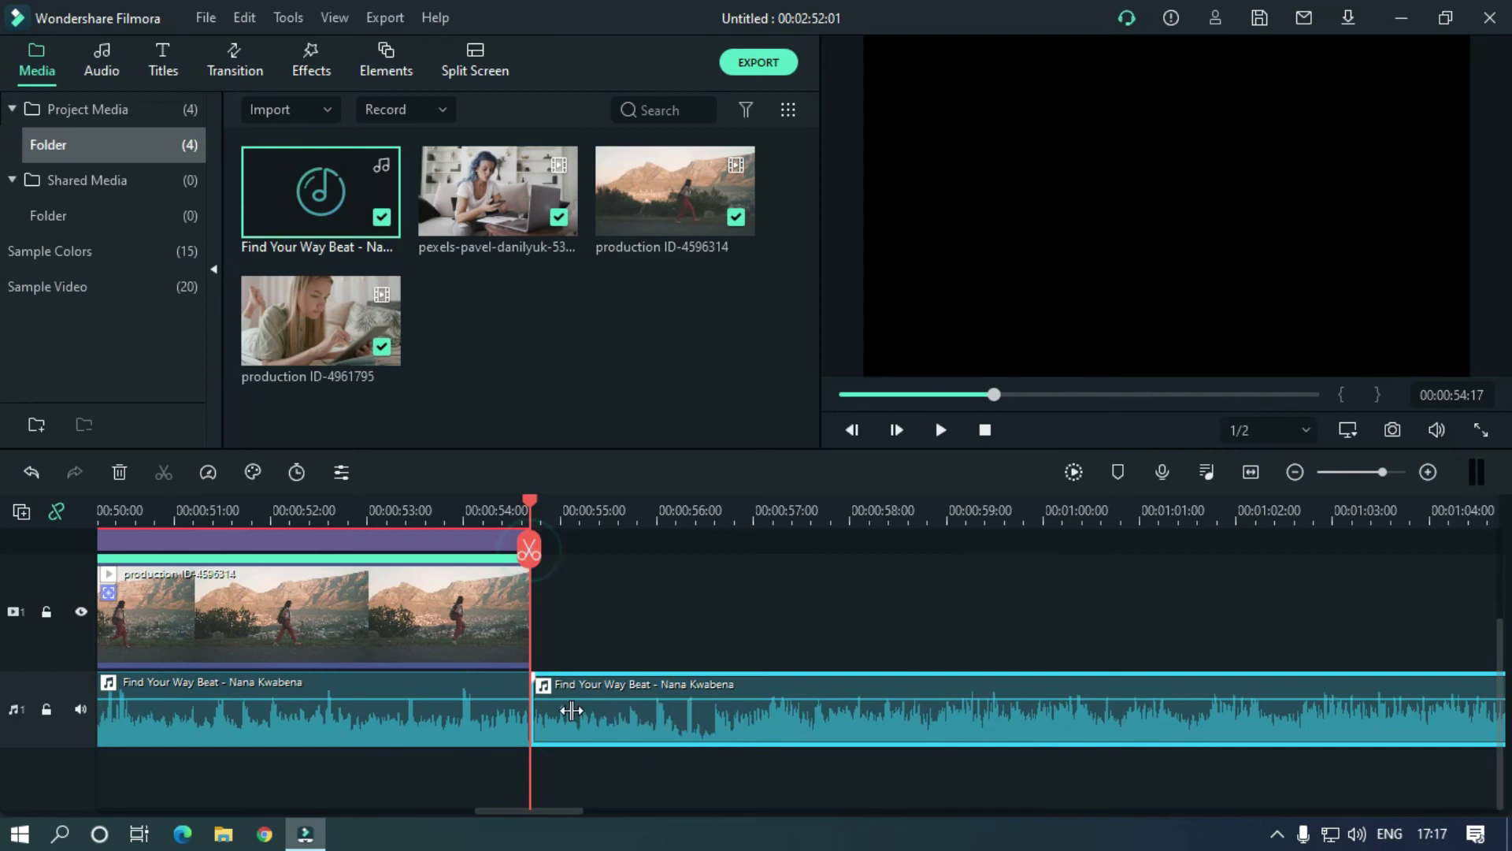
key("Delete")
scroll(615, 487, "down", 4)
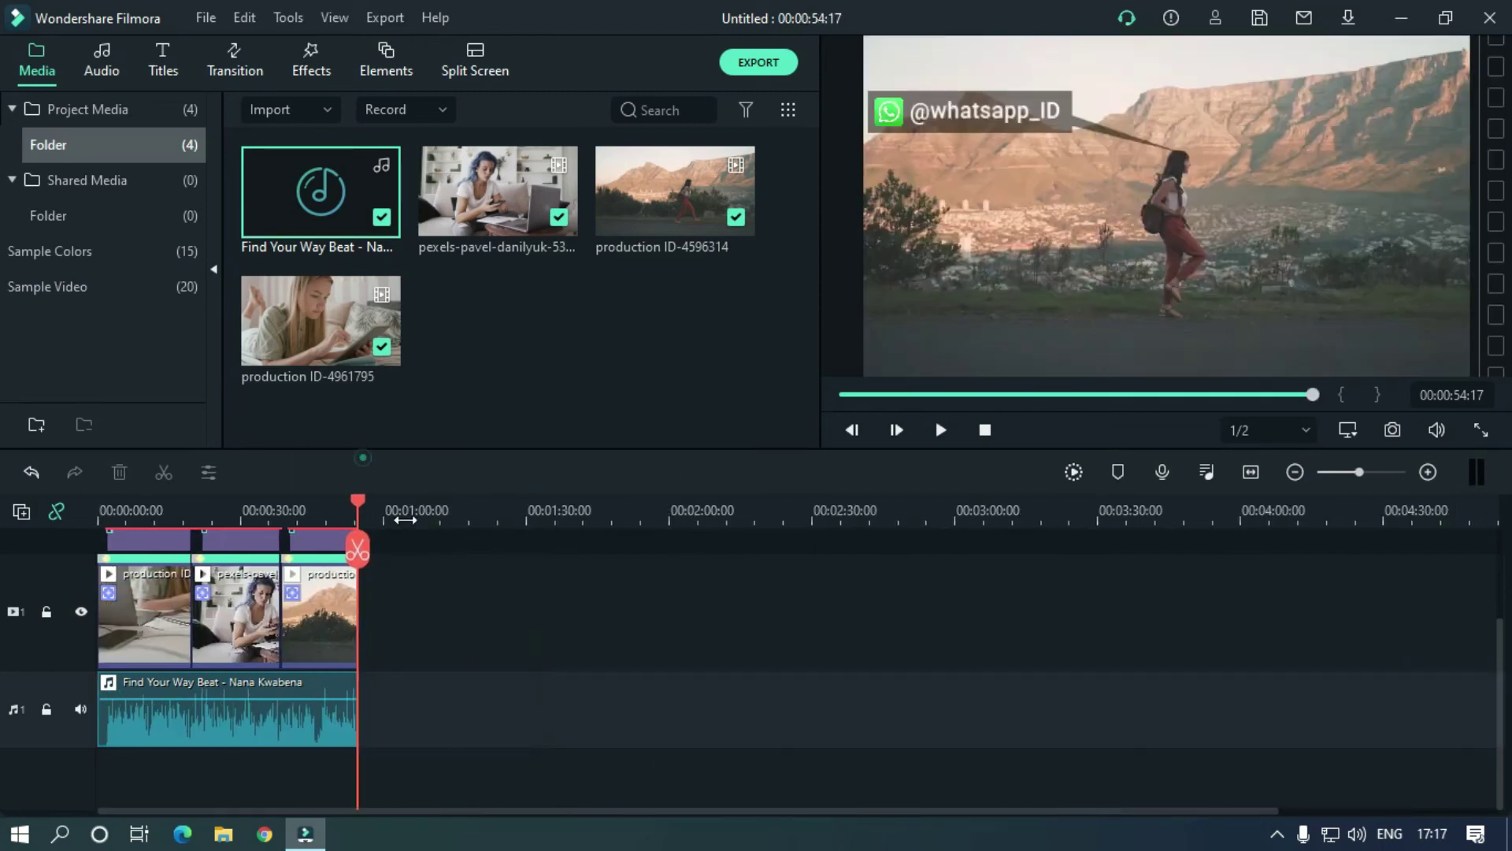
- Open the export settings for the finished project
left_click(769, 65)
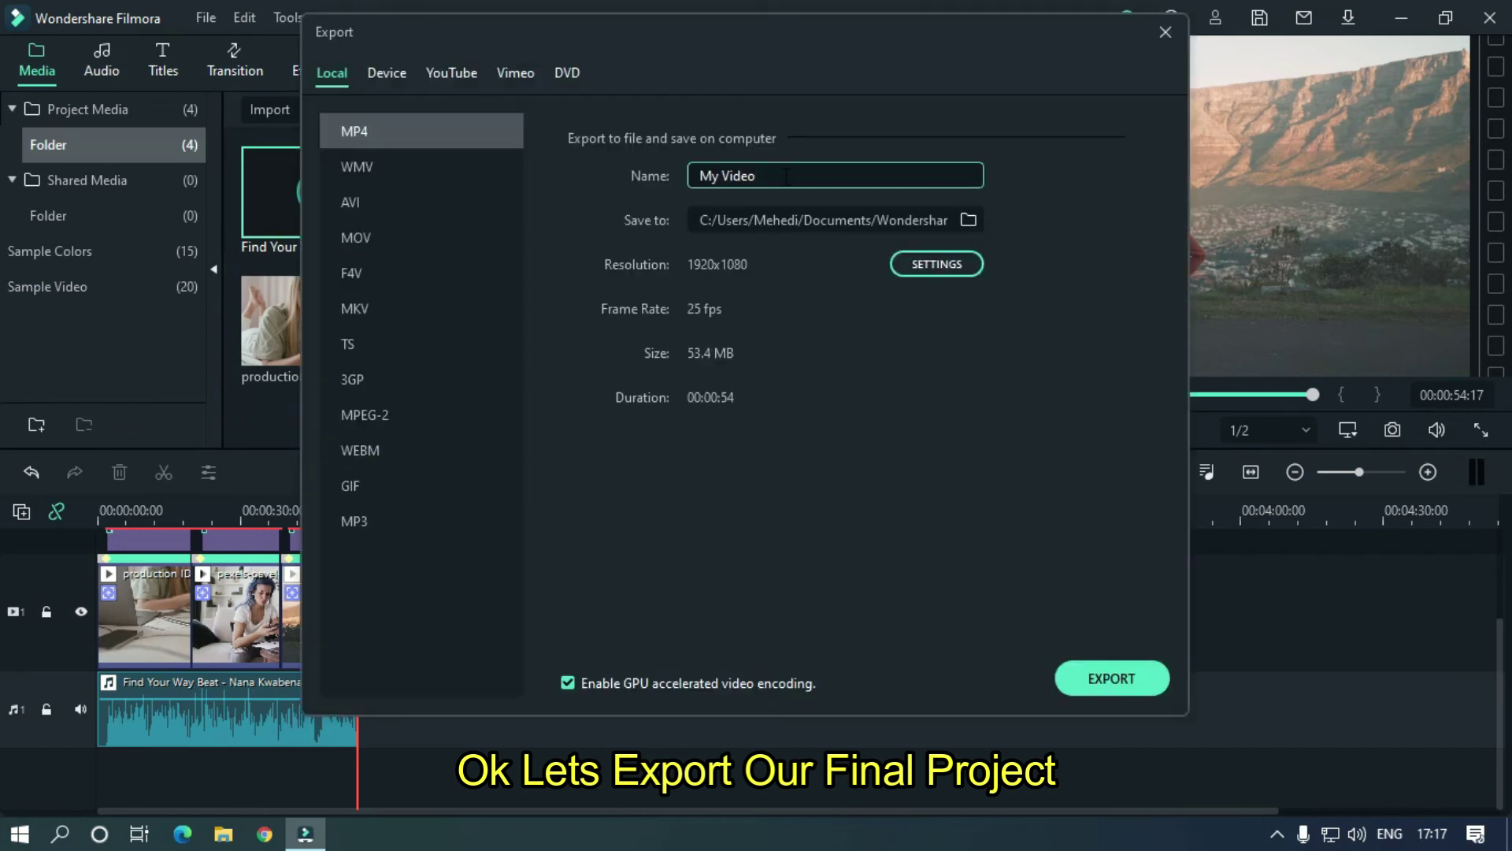